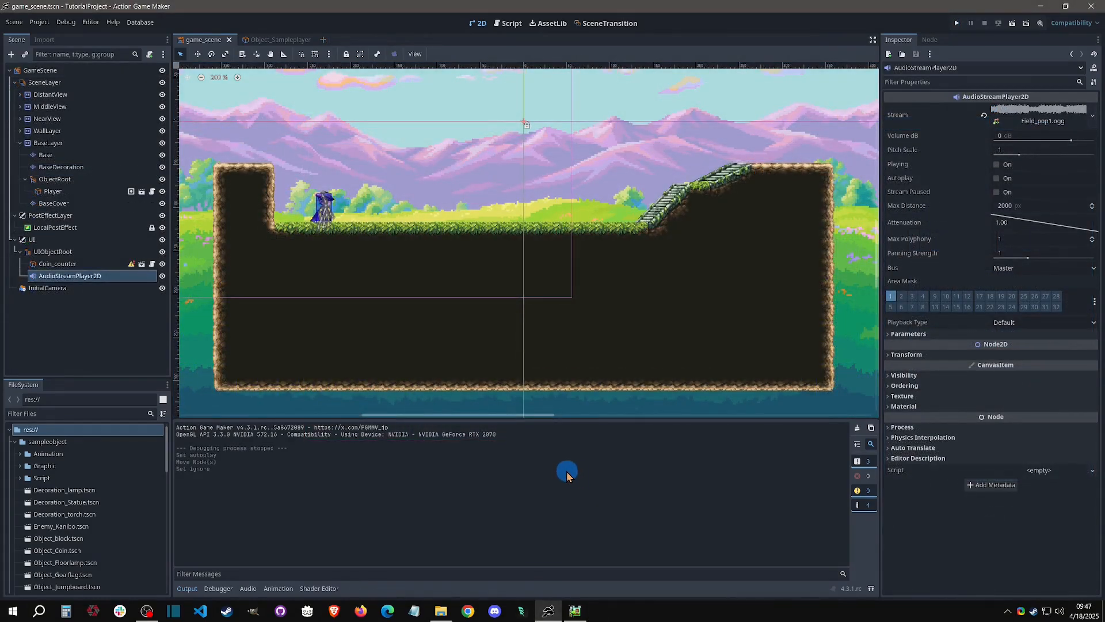
- Switch to Pixel Game Maker MV and examine the object groups and tile groups in the project's Group Management settings
left_click(575, 611)
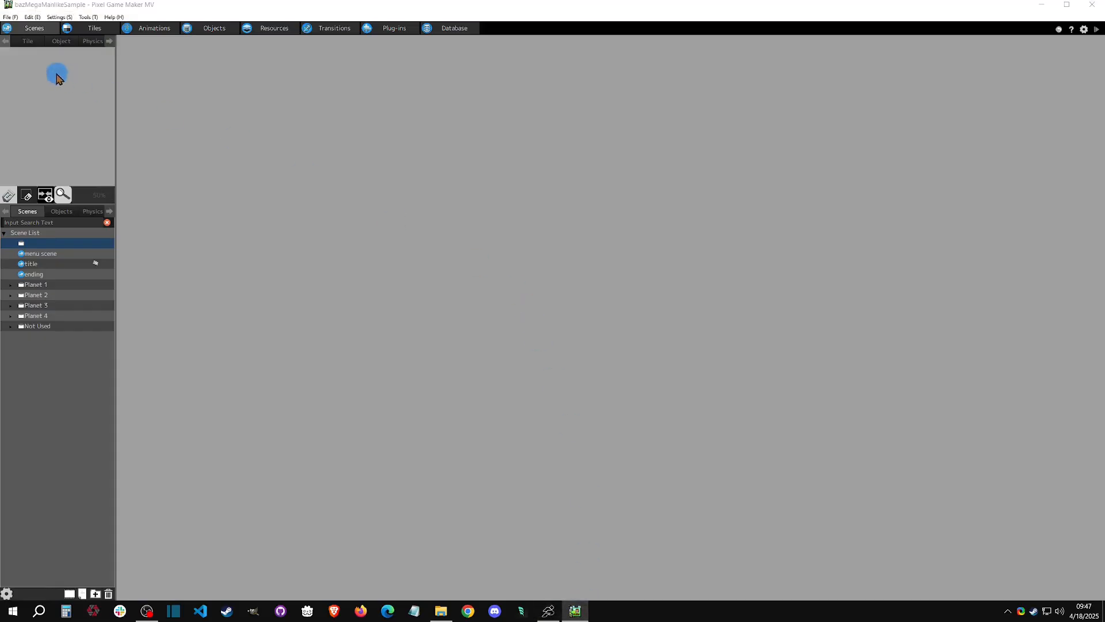
left_click(53, 17)
left_click(99, 77)
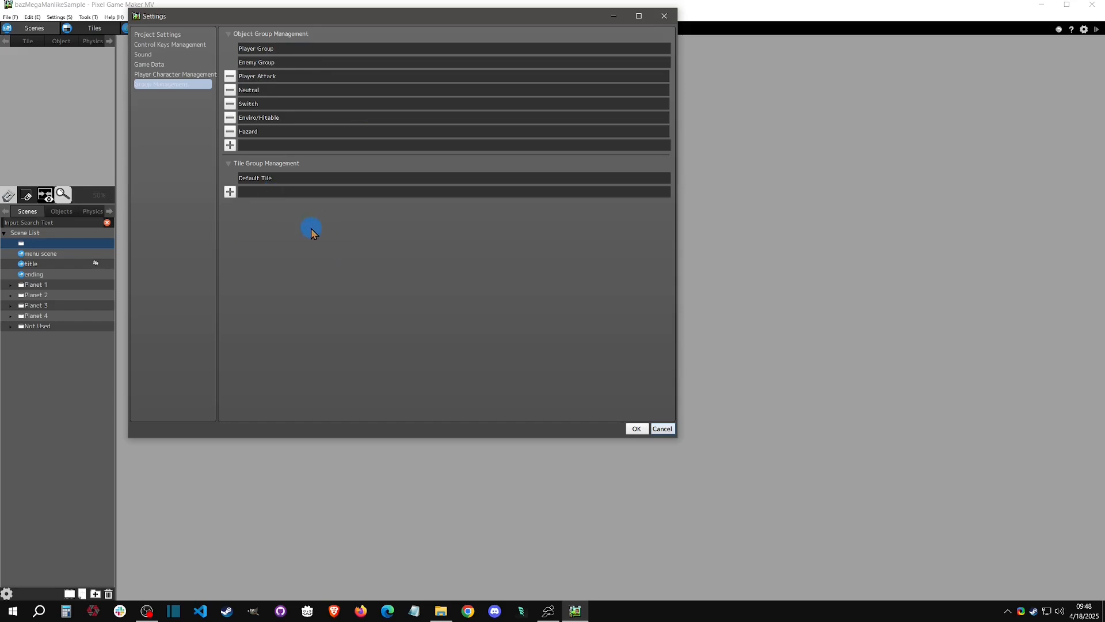
left_click(662, 428)
- Examine the player object's settings for attack and wall detection, including the selectable tile groups and object groups
left_click(221, 28)
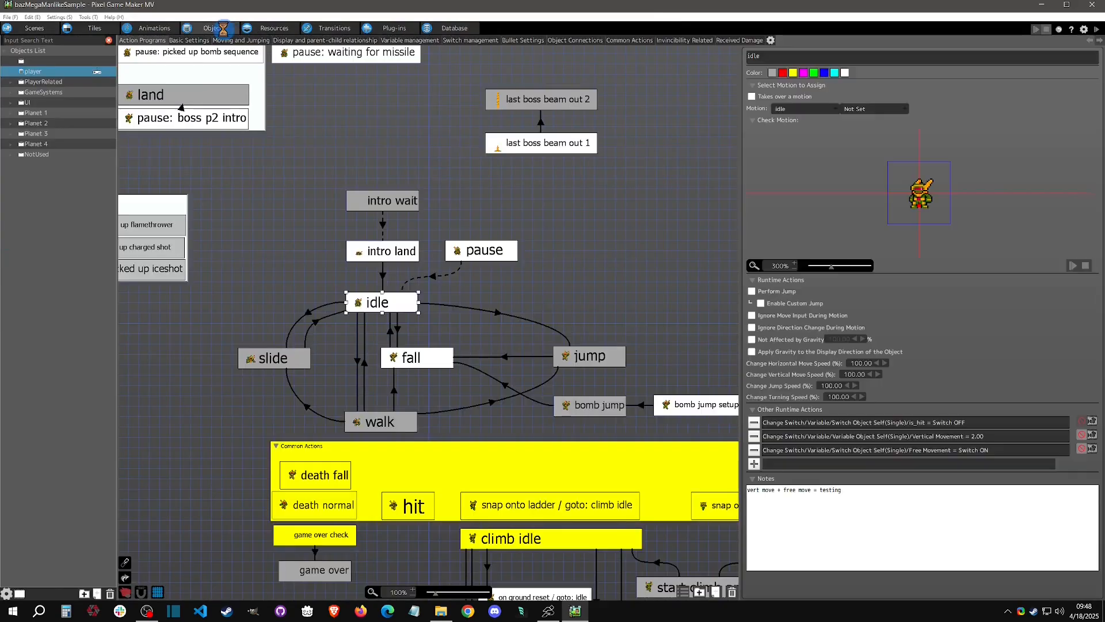
right_click(42, 74)
left_click(76, 167)
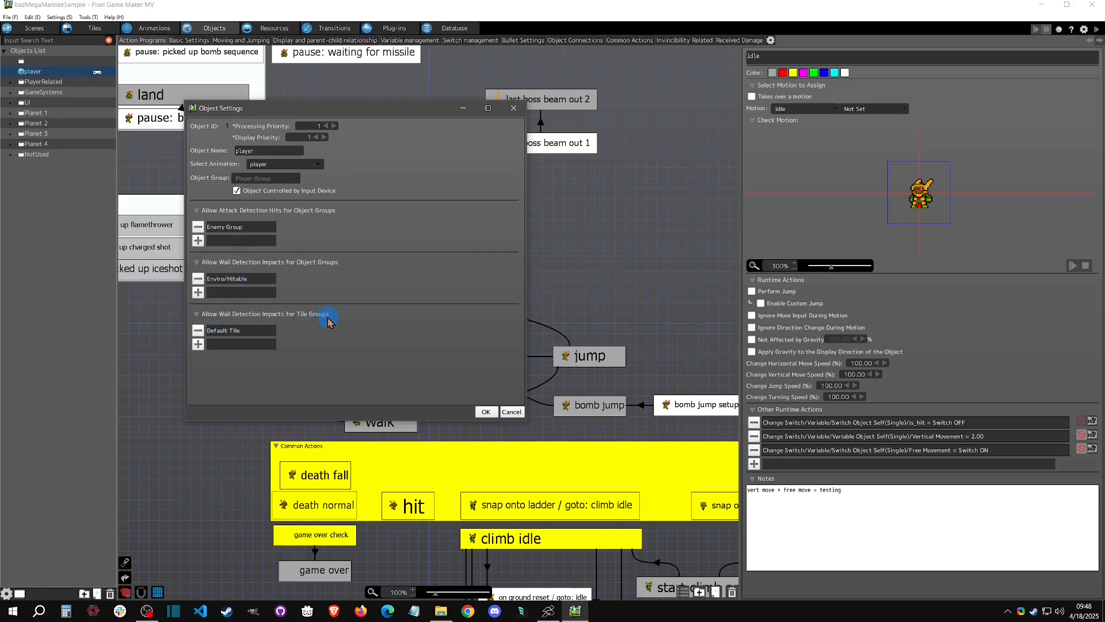
left_click(198, 344)
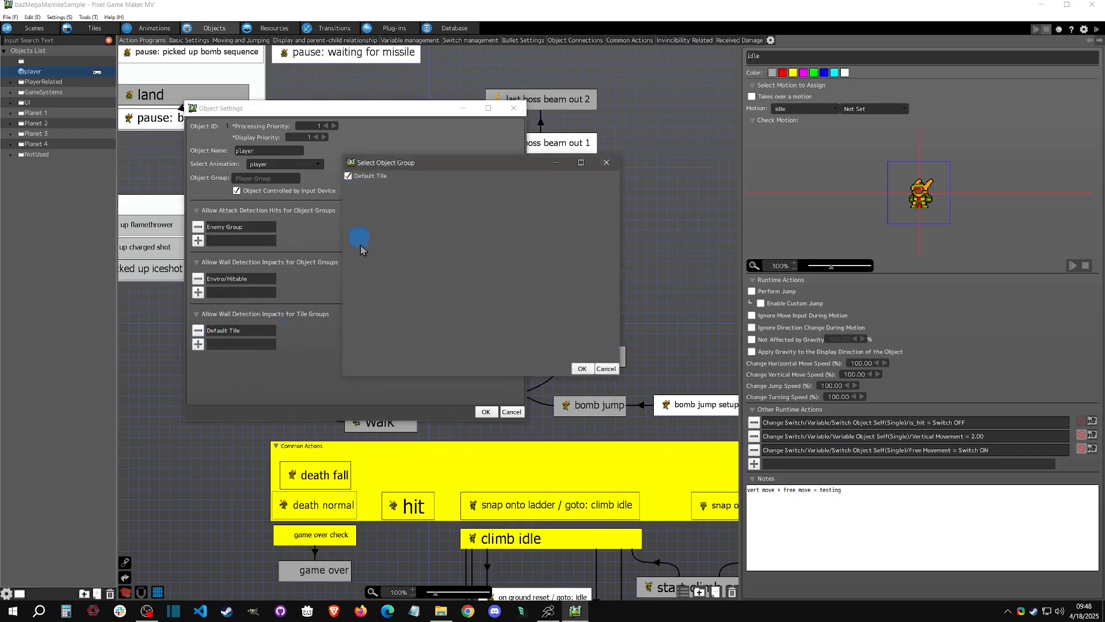
left_click(605, 369)
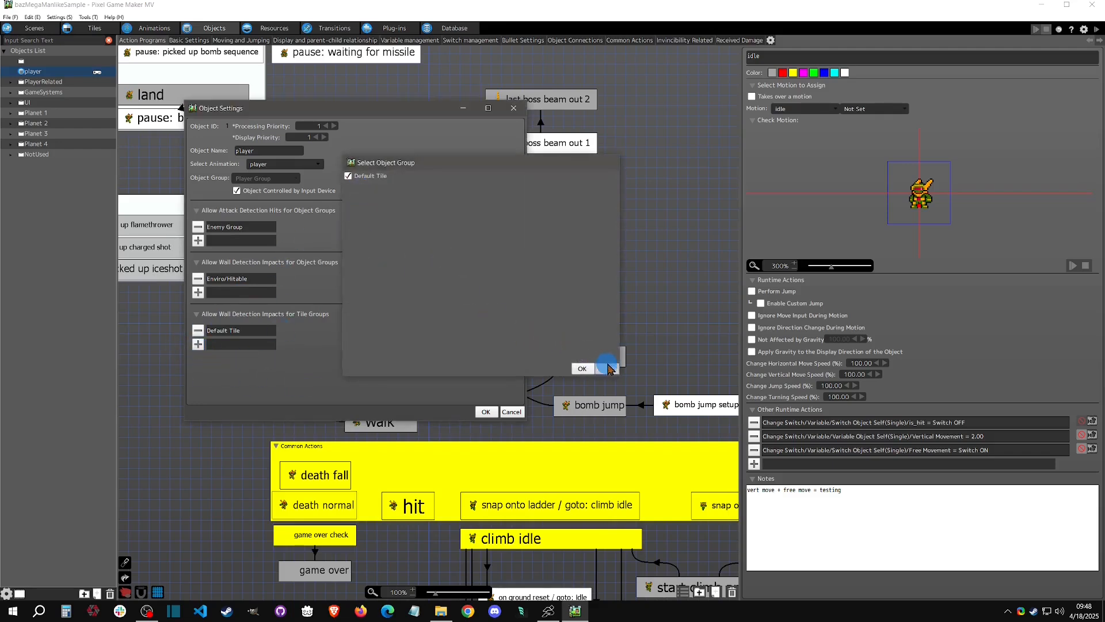
left_click(198, 292)
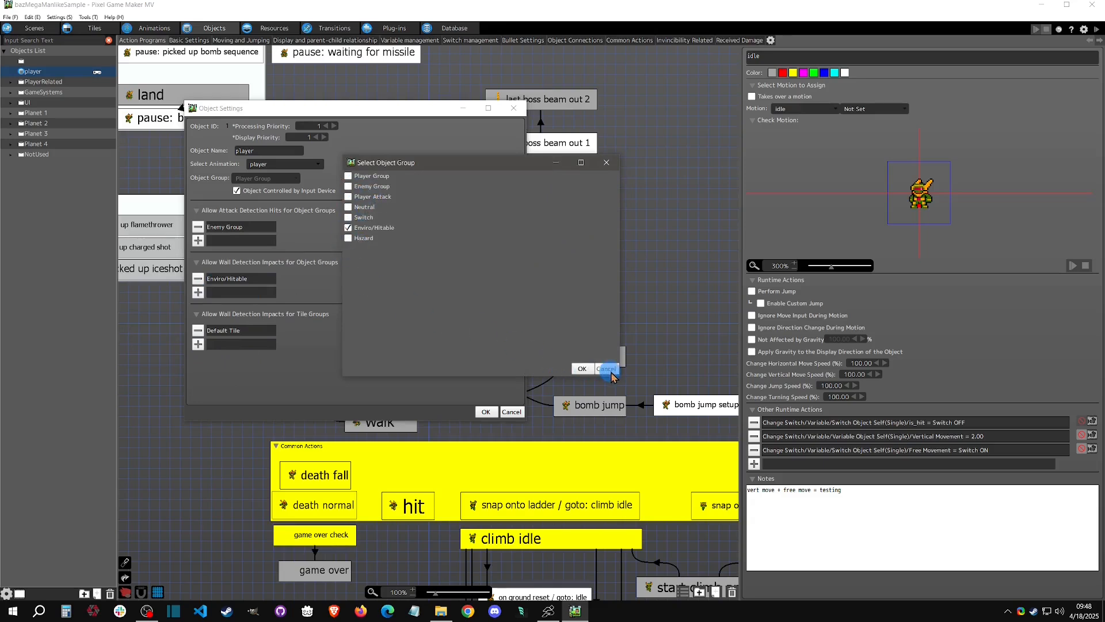
left_click(582, 368)
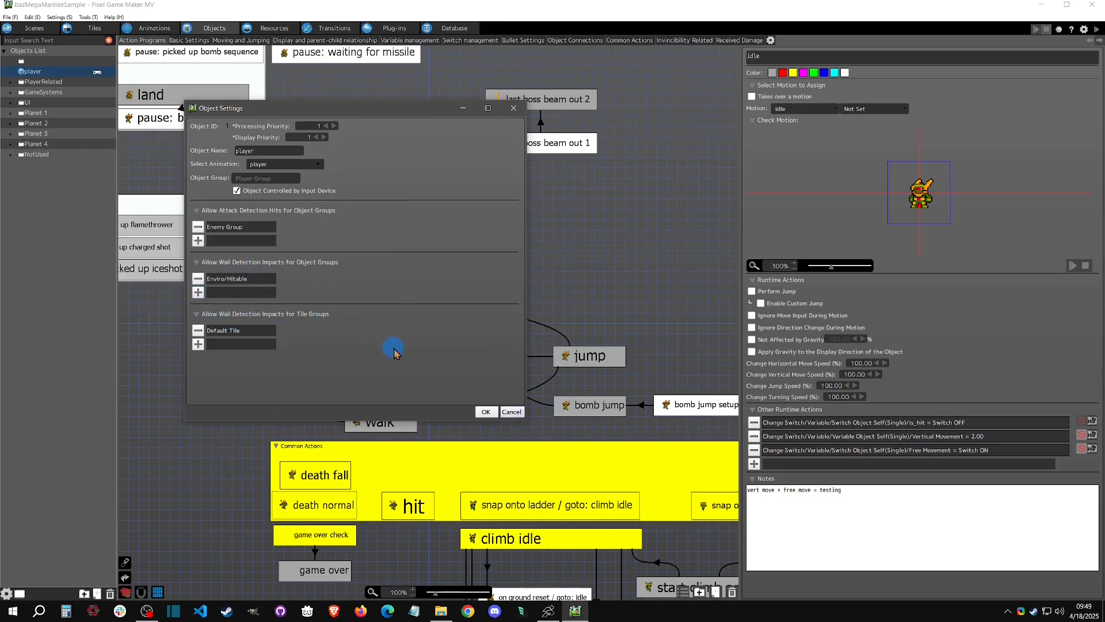
left_click(511, 412)
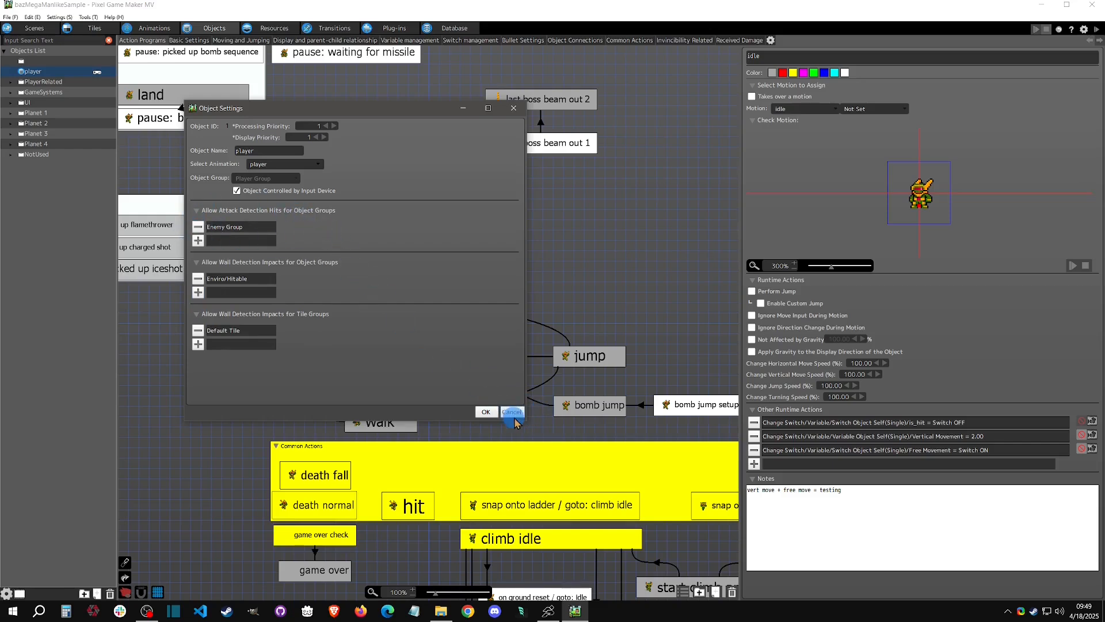
- Examine the object group and tile group options of the Attack Settings runtime action for the player's jump action
left_click(584, 355)
right_click(626, 351)
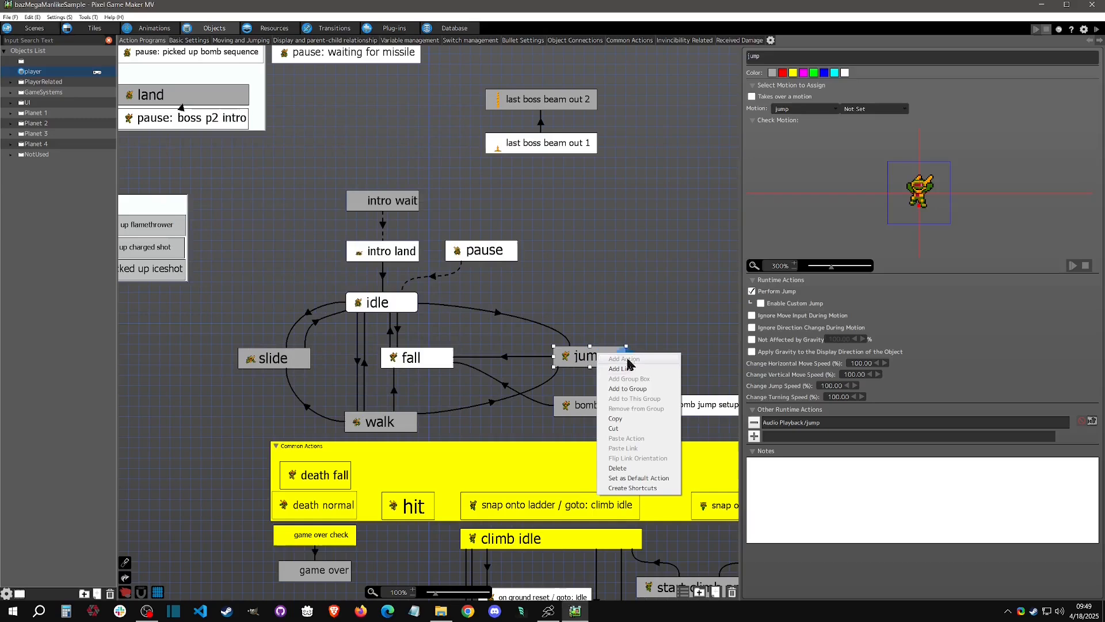
left_click(753, 435)
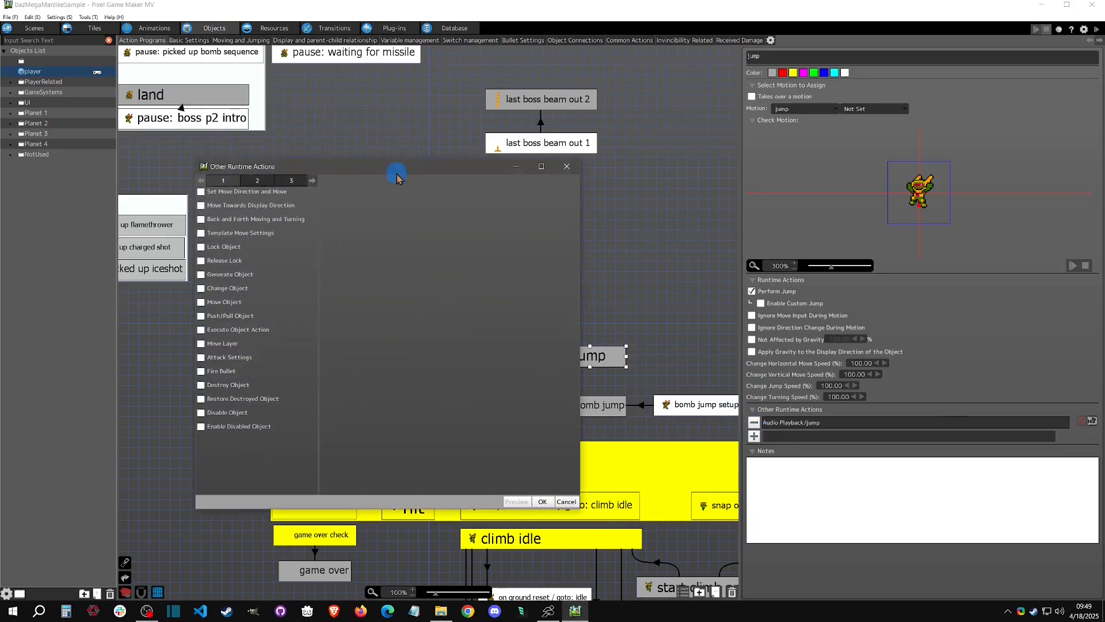
left_click(202, 357)
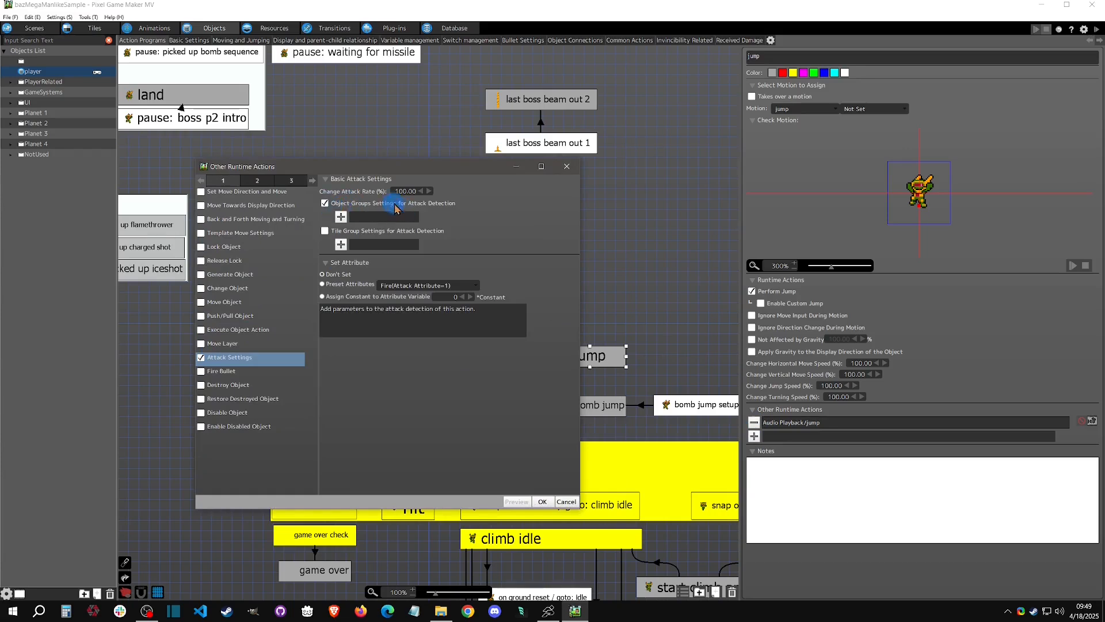
left_click(321, 231)
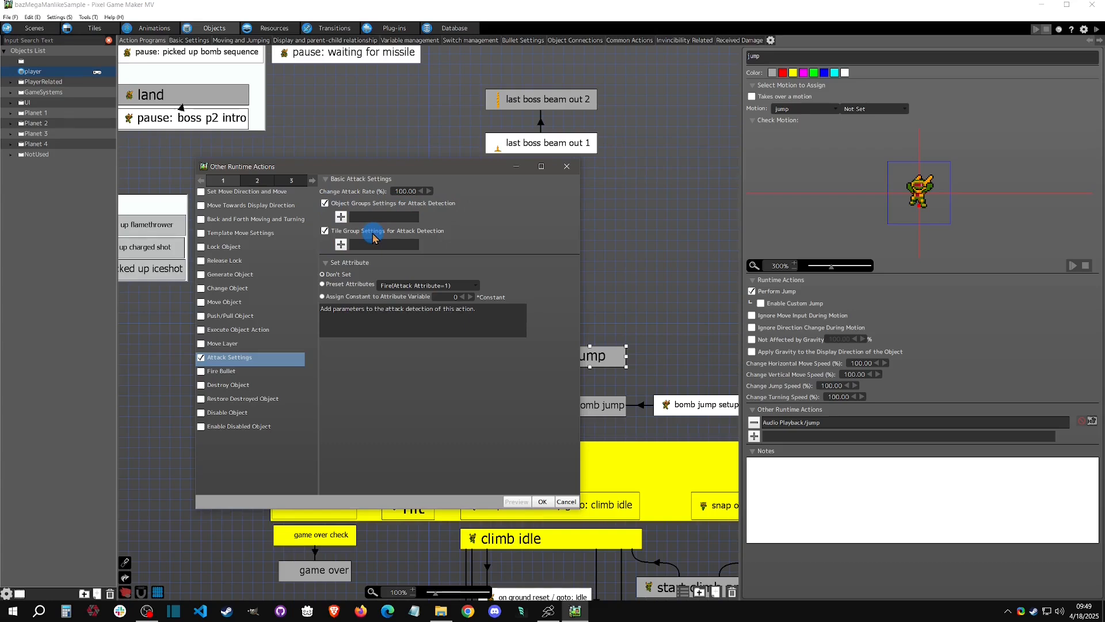
left_click(325, 231)
left_click(324, 204)
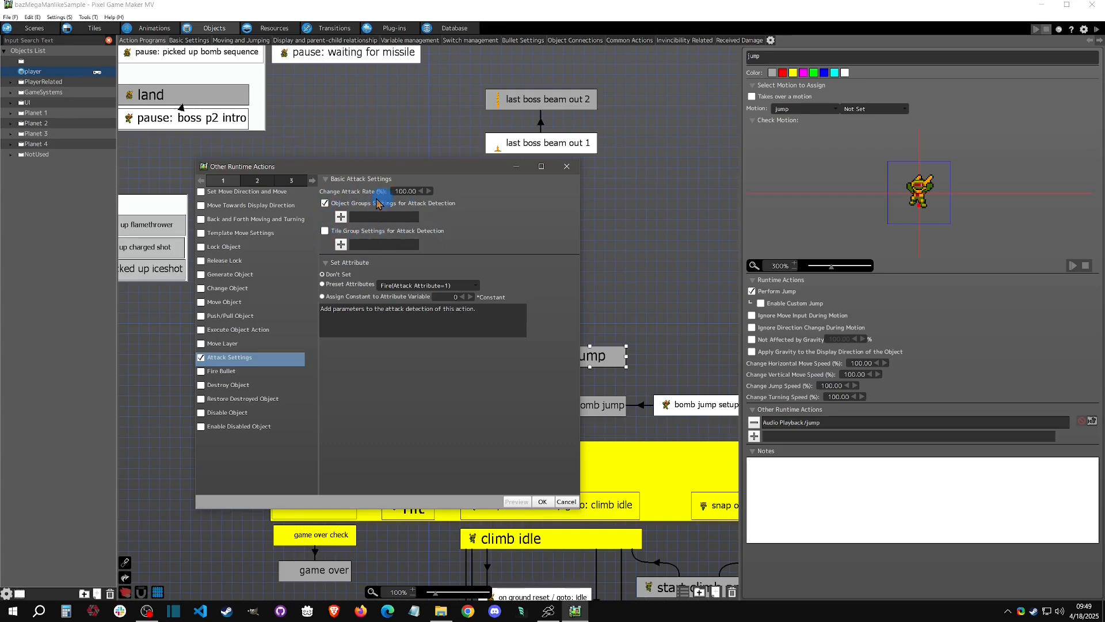
left_click(325, 203)
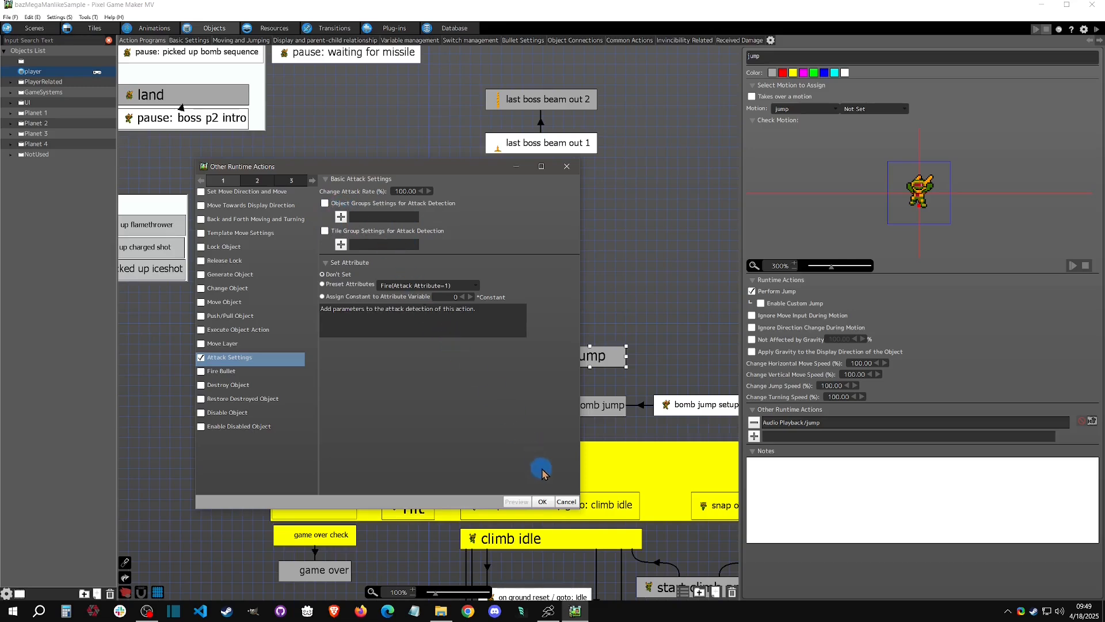
left_click(566, 502)
left_click(562, 357)
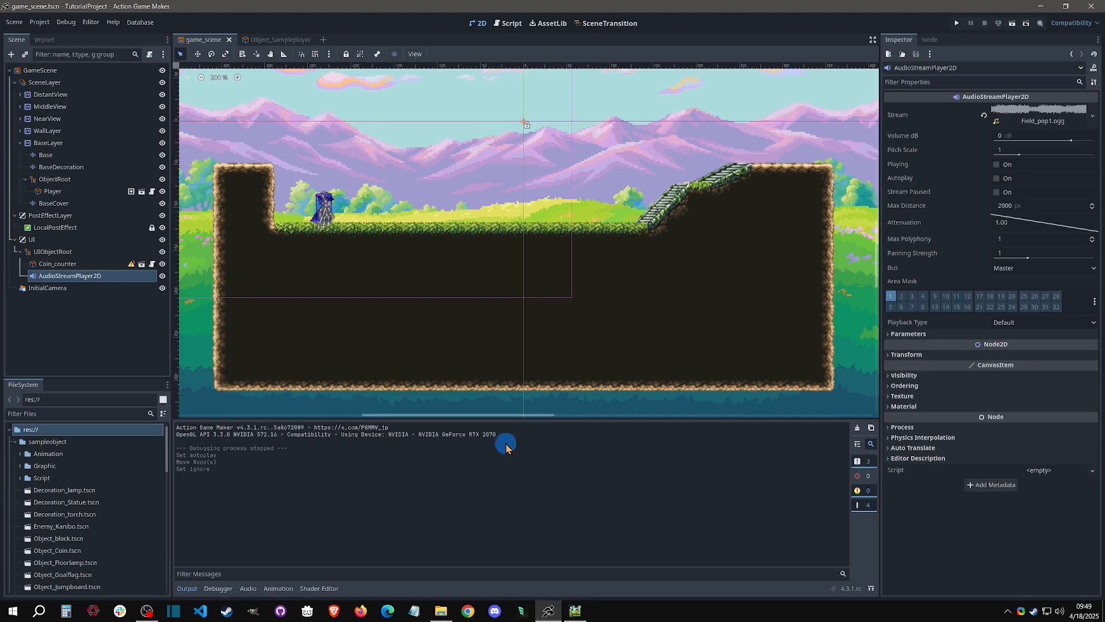
- In Action Game Maker, start a new game object in a new scene, named NewPlayer and based on the characters template
left_click(602, 478)
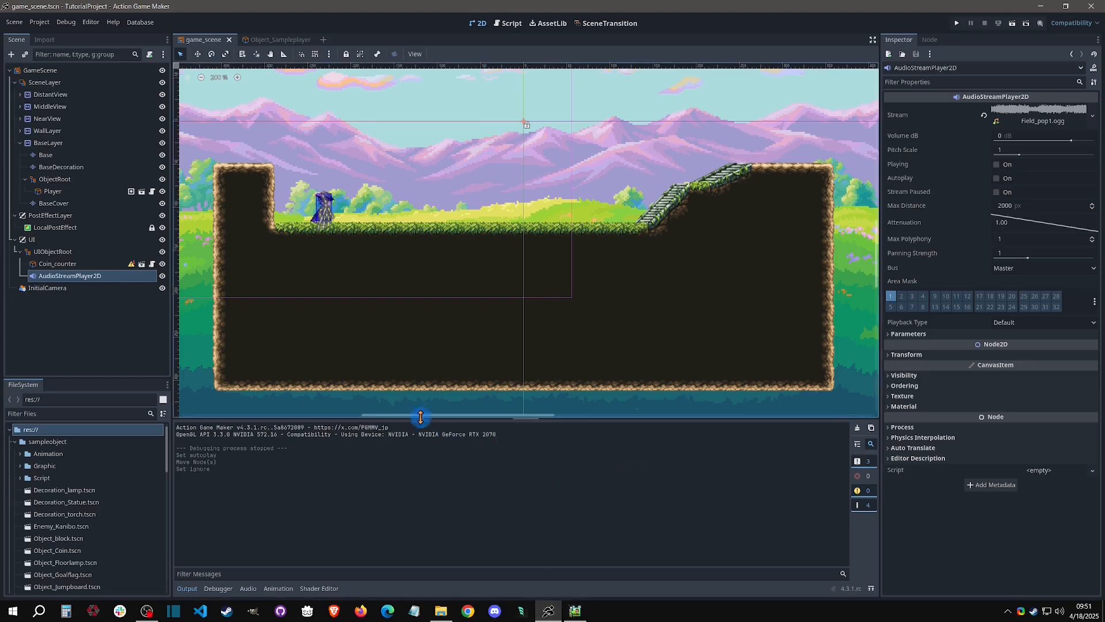
left_click(323, 41)
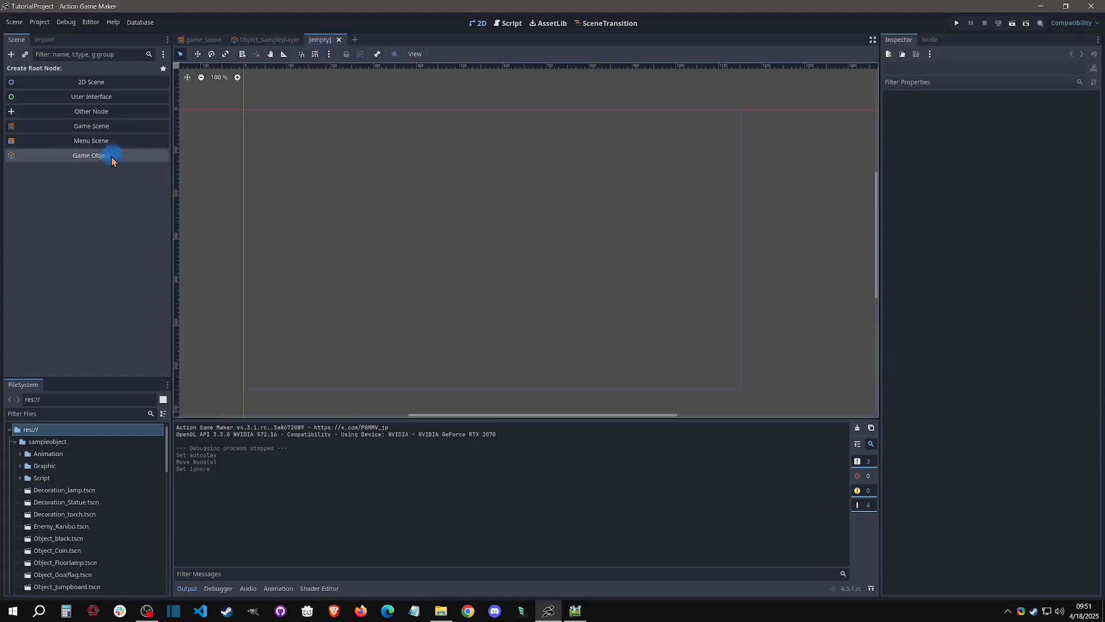
left_click(132, 159)
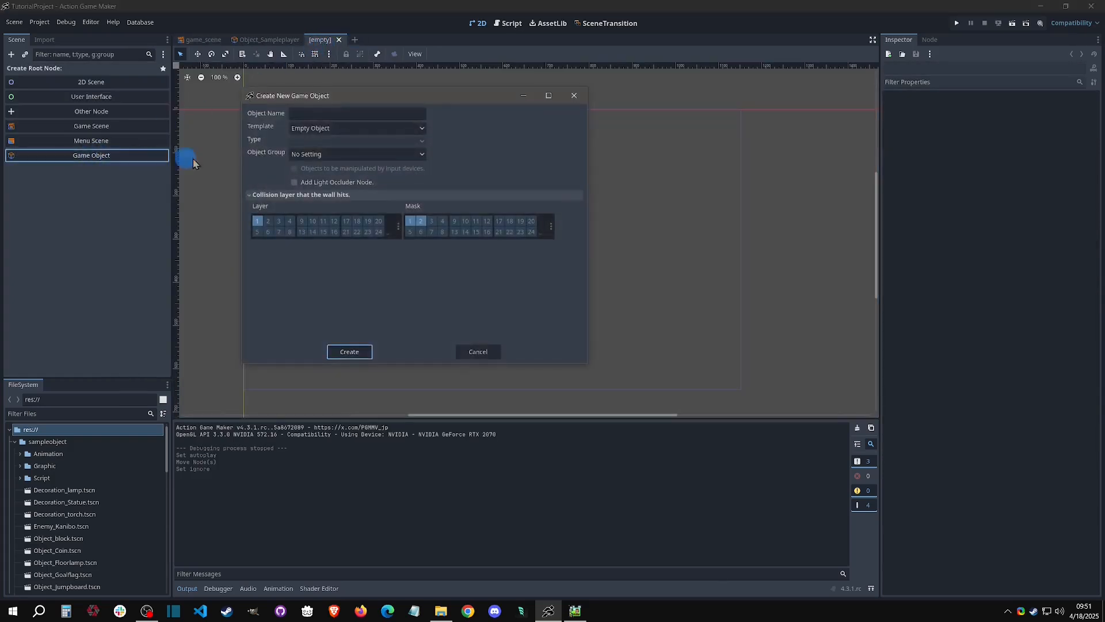
left_click(367, 113)
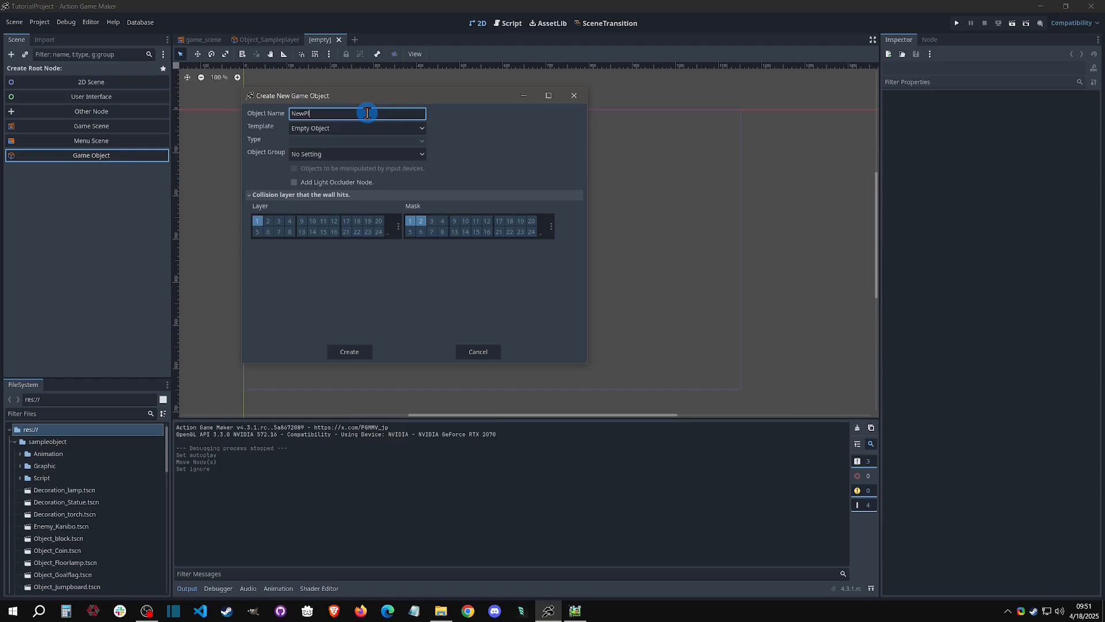
type("NewPlayer")
left_click(368, 128)
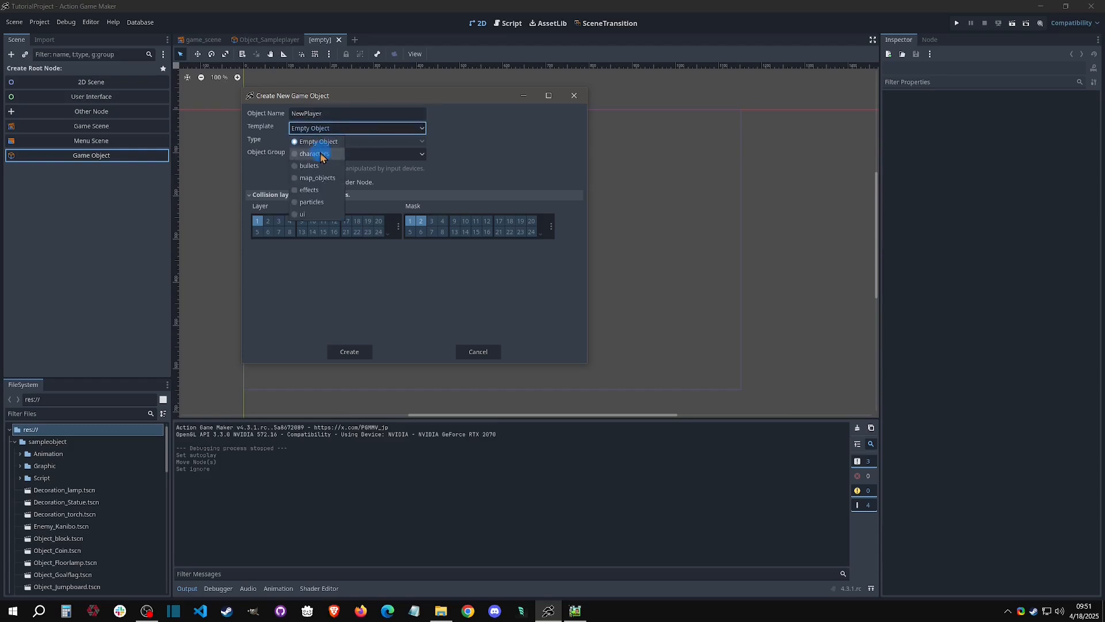
left_click(320, 155)
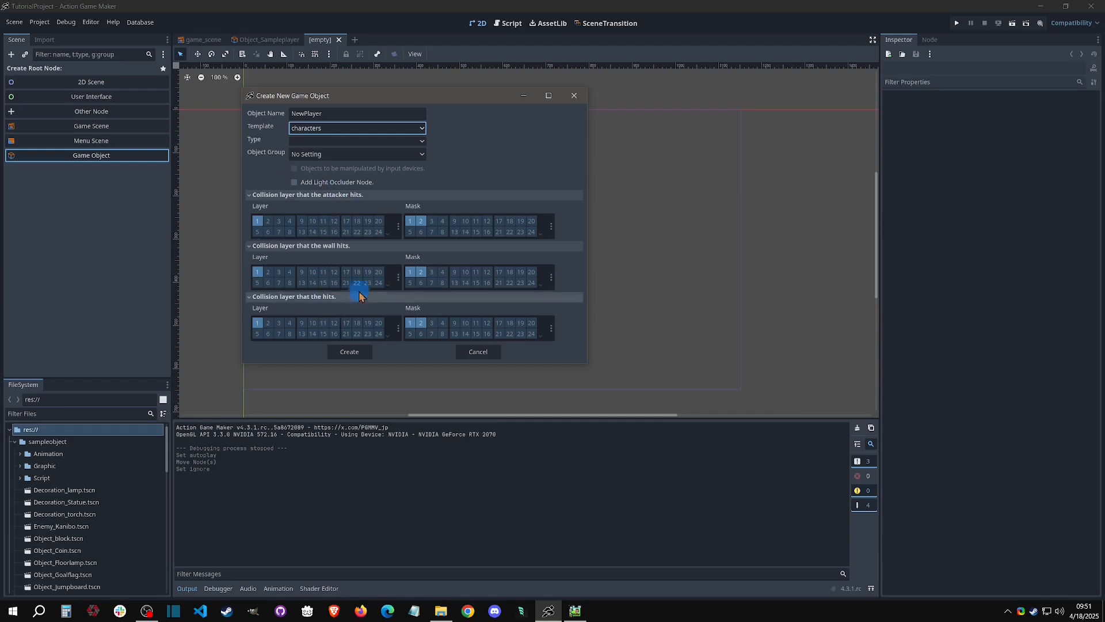
- Collapse the three collision layer sections and examine the attacker-hit layers and masks
left_click(340, 196)
left_click(343, 207)
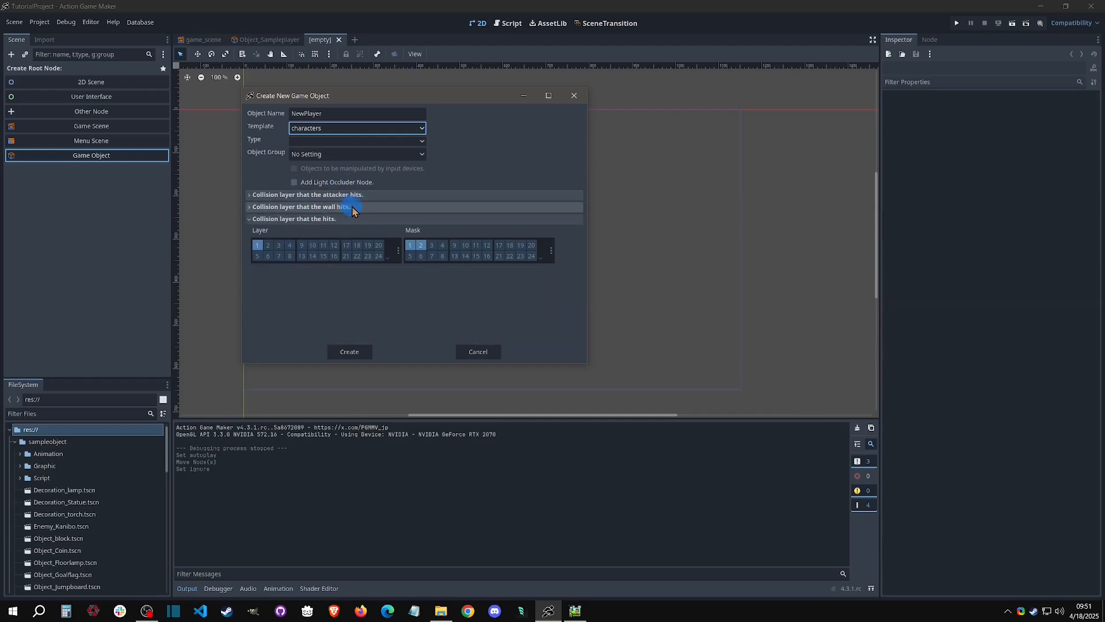
left_click(344, 219)
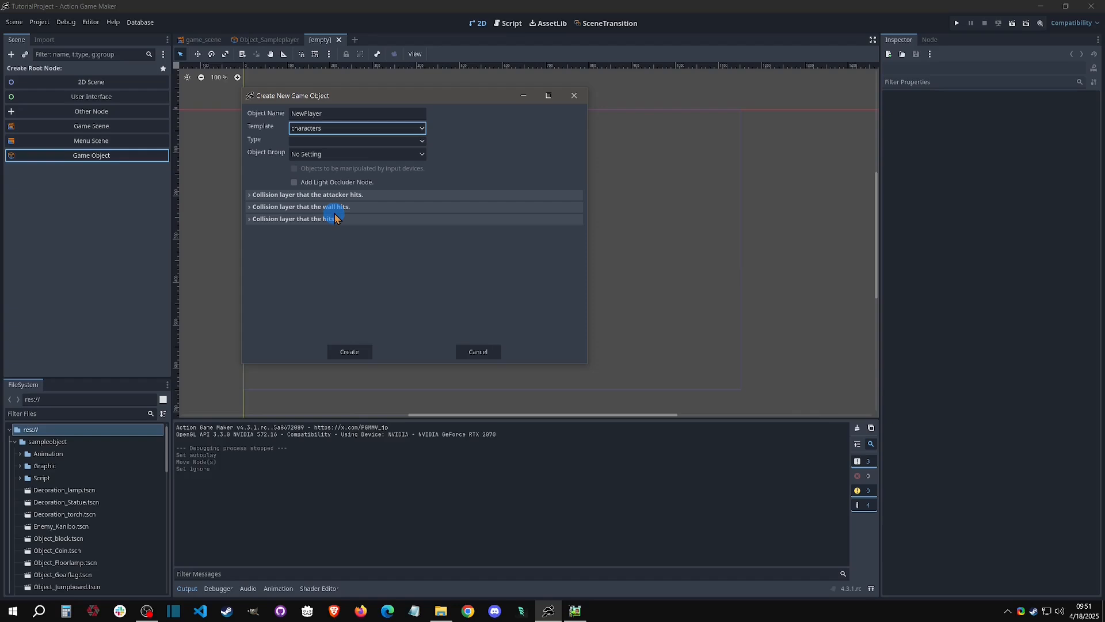
left_click(367, 197)
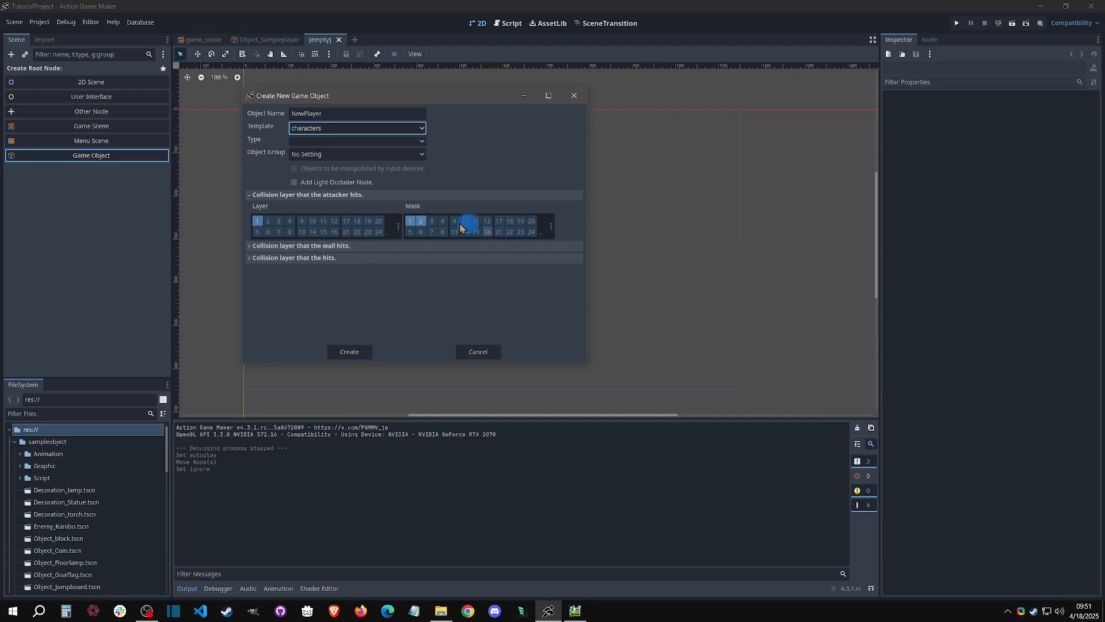
left_click(375, 197)
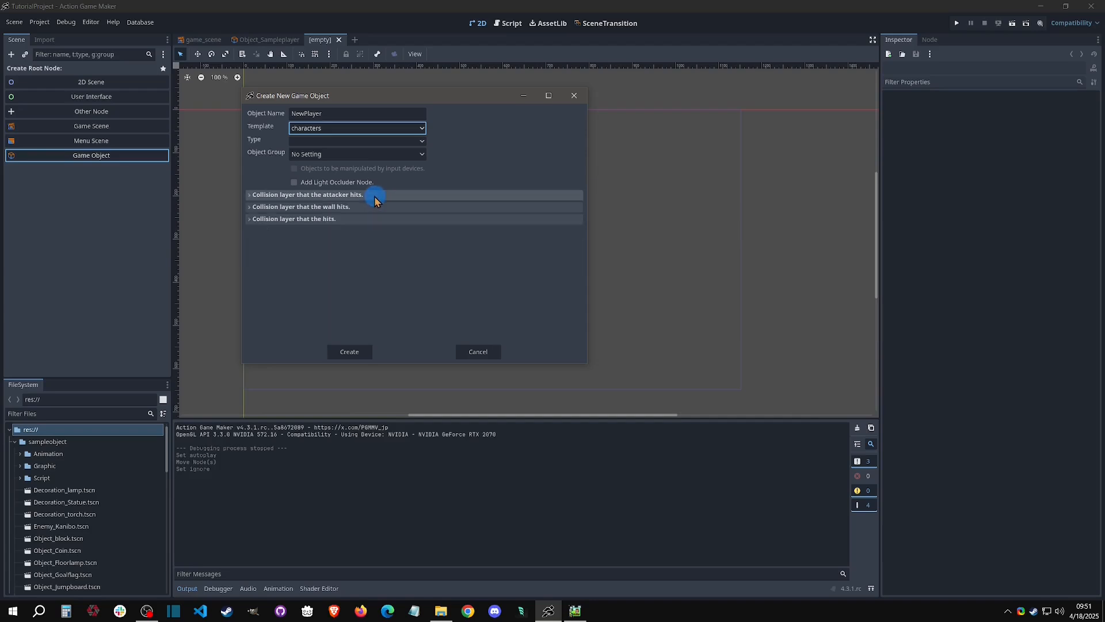
- Assign NewPlayer to the Player object group and review its attacker-hit collision layers and masks
left_click(333, 142)
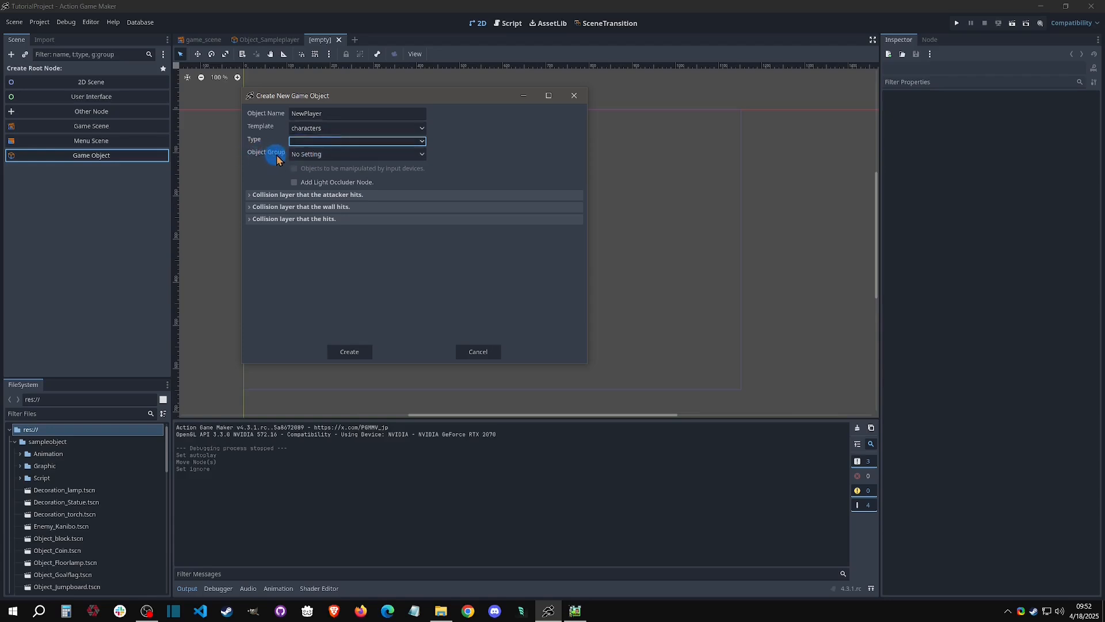
left_click(332, 152)
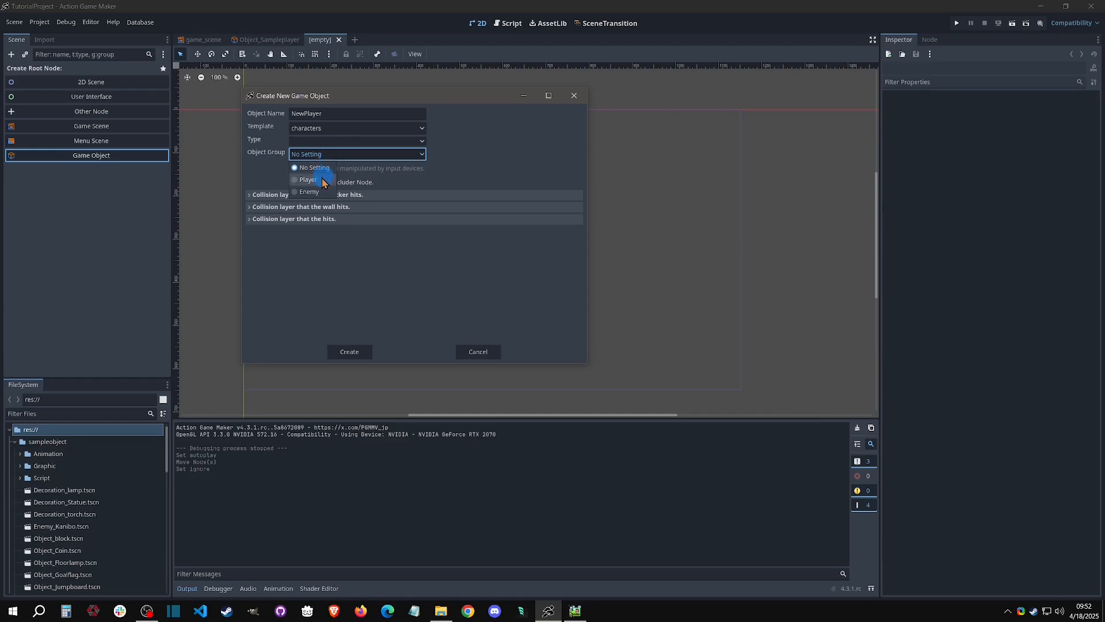
left_click(322, 180)
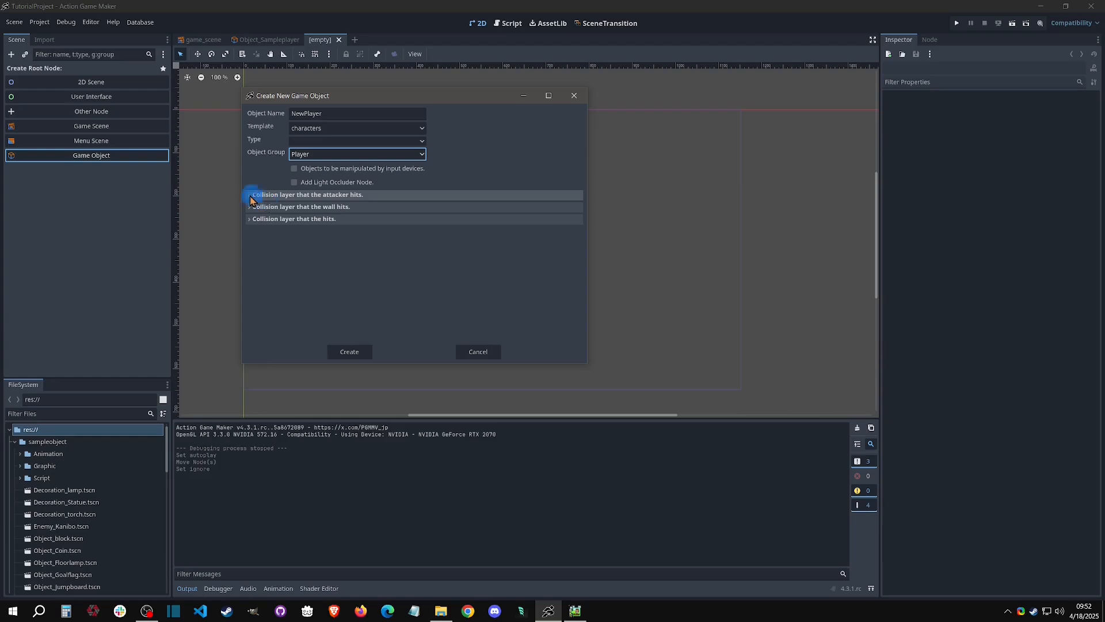
left_click(283, 195)
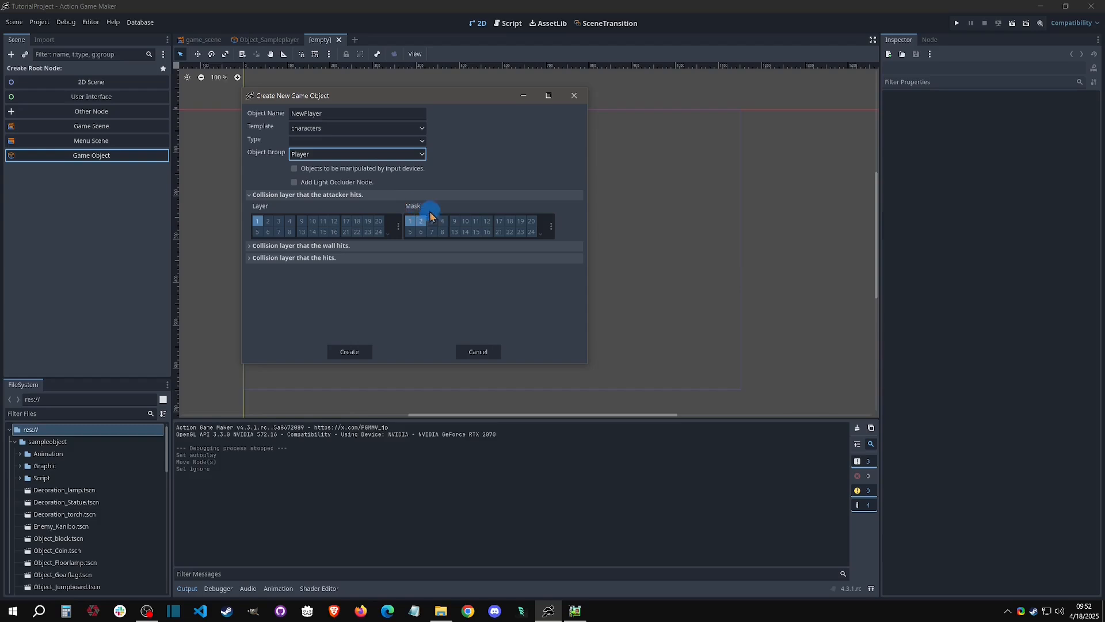
left_click(381, 194)
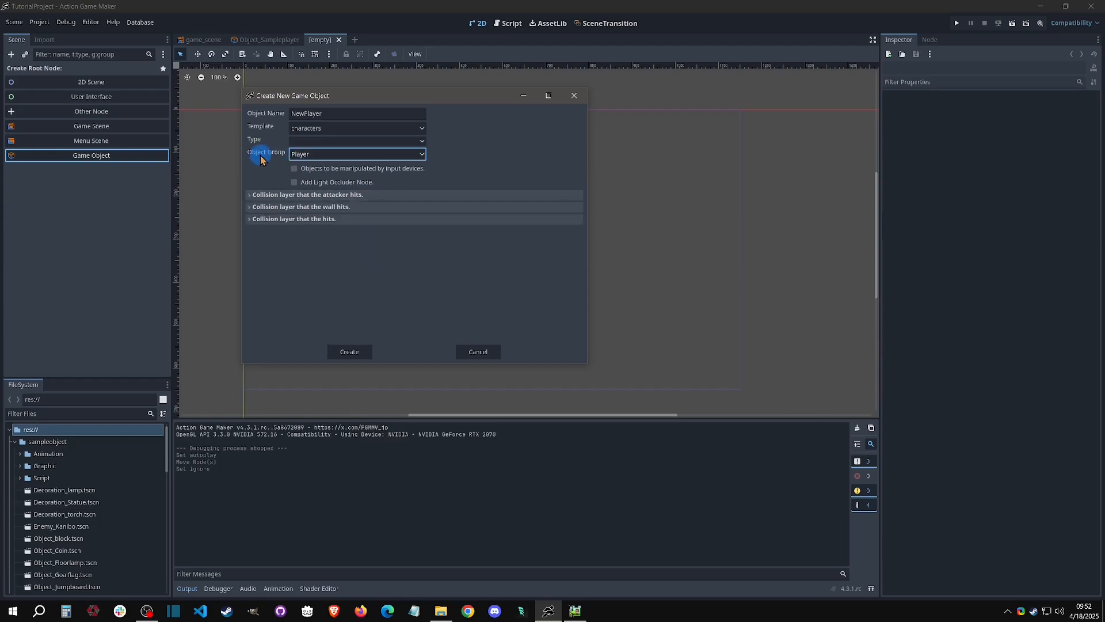
- Allow NewPlayer to be manipulated by input devices and create the game object
left_click(315, 154)
left_click(317, 181)
left_click(295, 170)
left_click(350, 352)
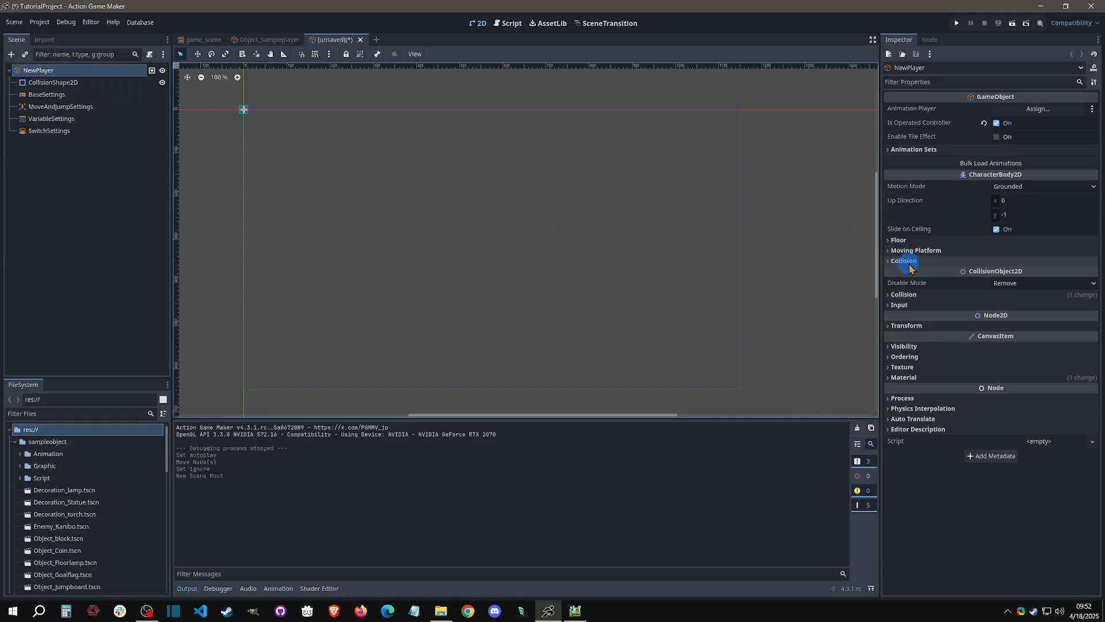
- Turn off collision mask 2 in NewPlayer's CollisionObject2D properties
left_click(923, 298)
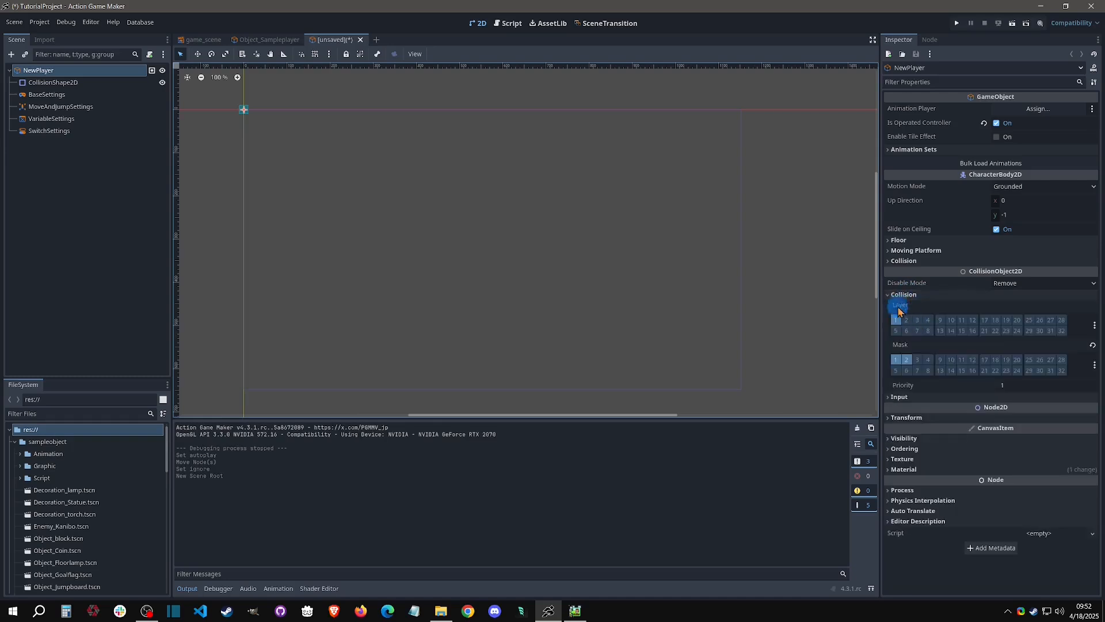
left_click(907, 358)
left_click(907, 360)
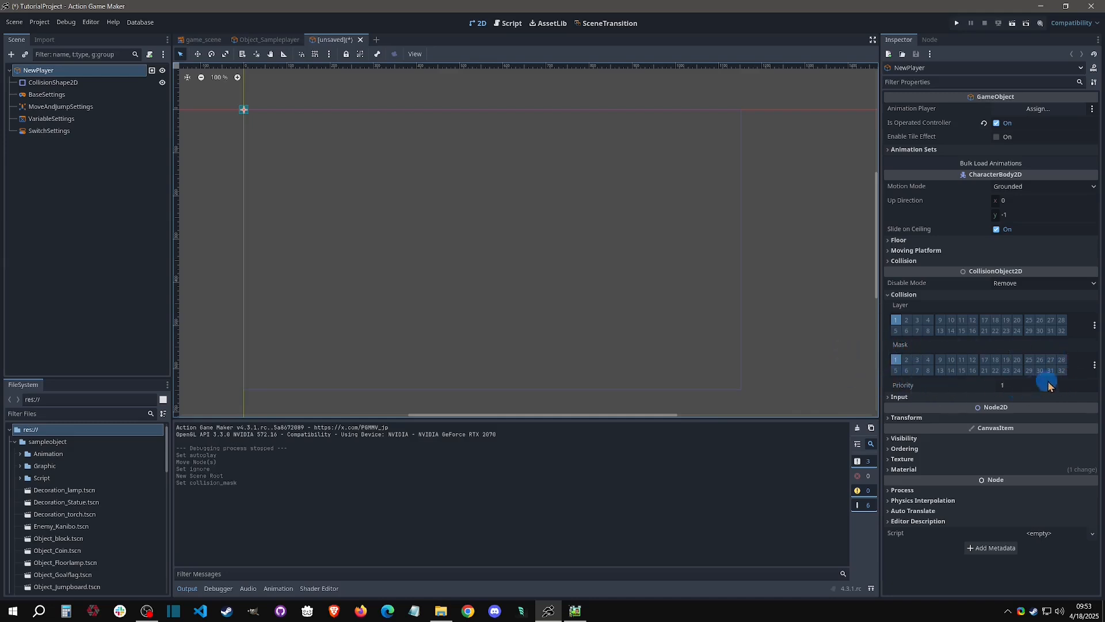
left_click(895, 322)
- Create a new game object named Enemy in a new scene from the characters template, choosing its object group
left_click(383, 40)
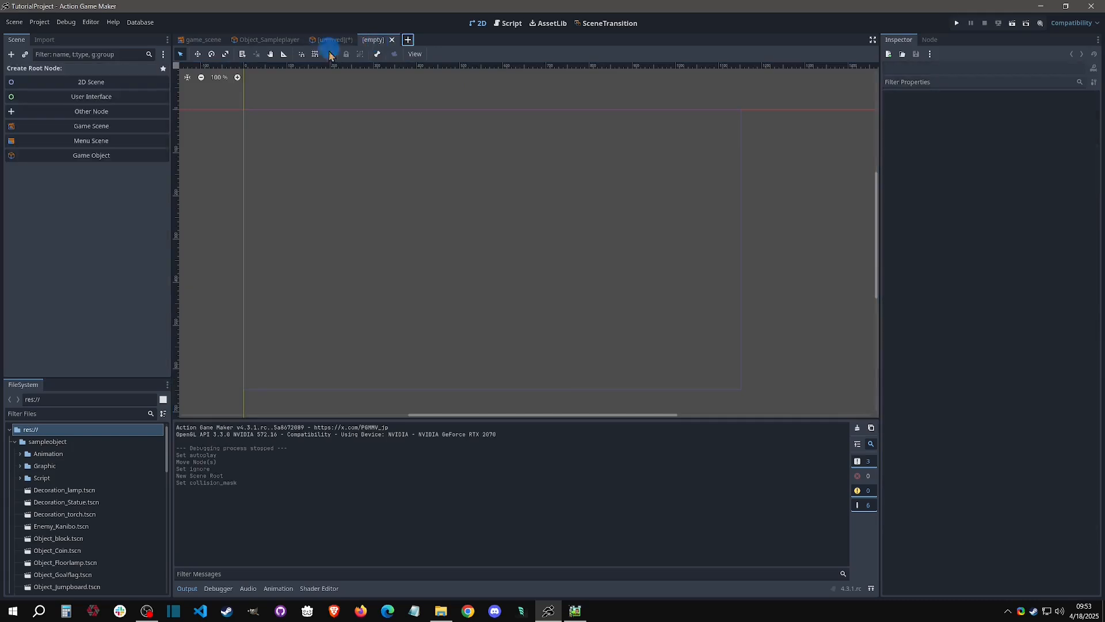
left_click(91, 154)
left_click(369, 112)
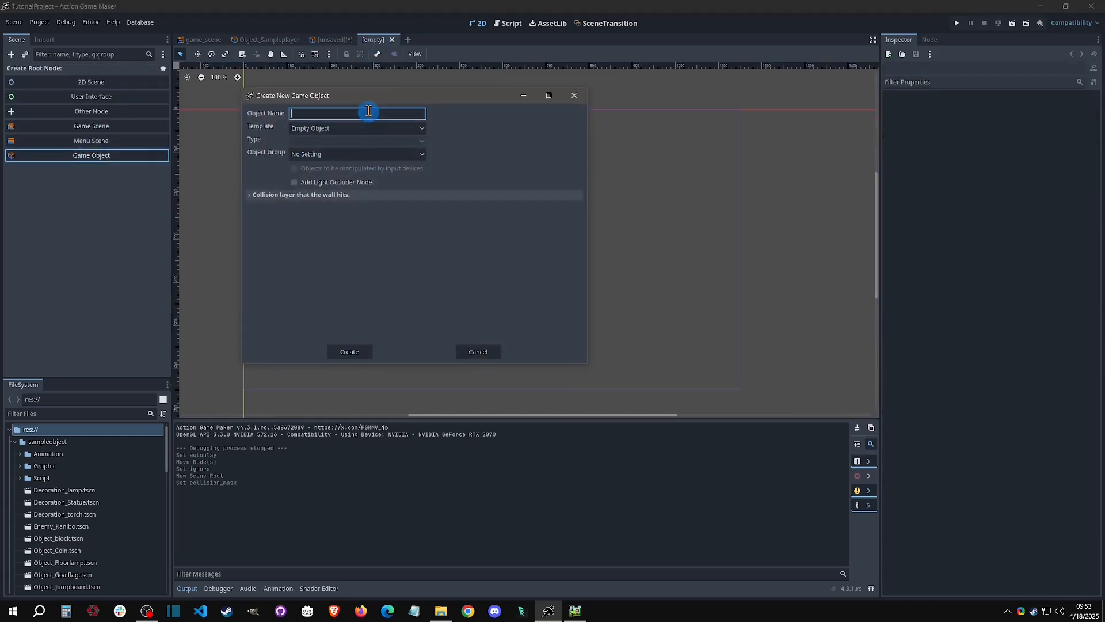
type("Enemy")
left_click(345, 128)
left_click(323, 153)
left_click(328, 154)
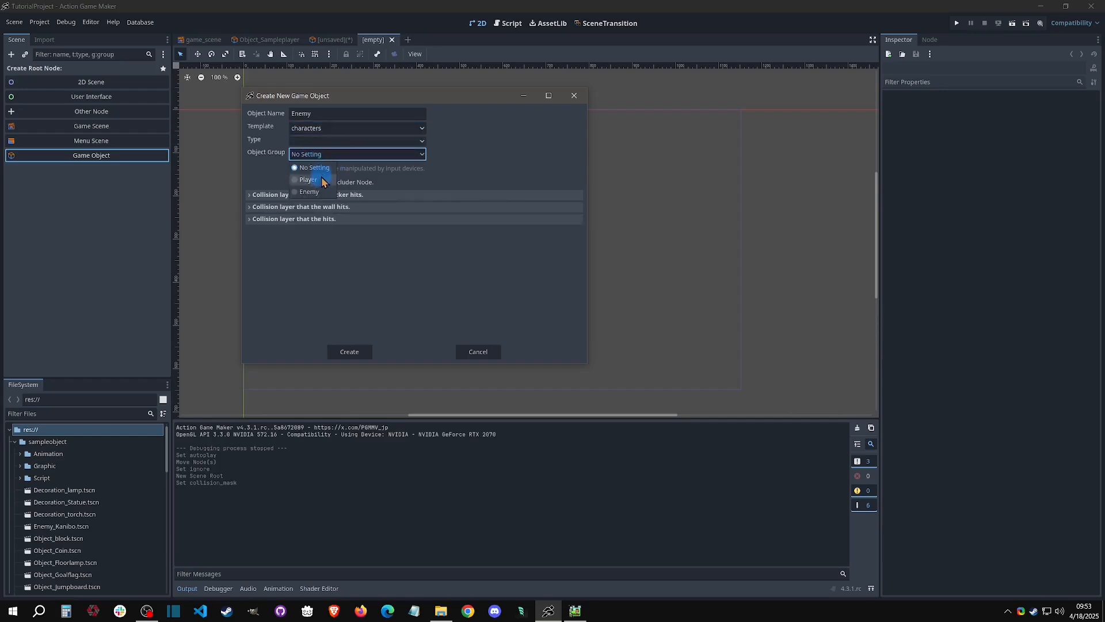
left_click(321, 177)
left_click(350, 351)
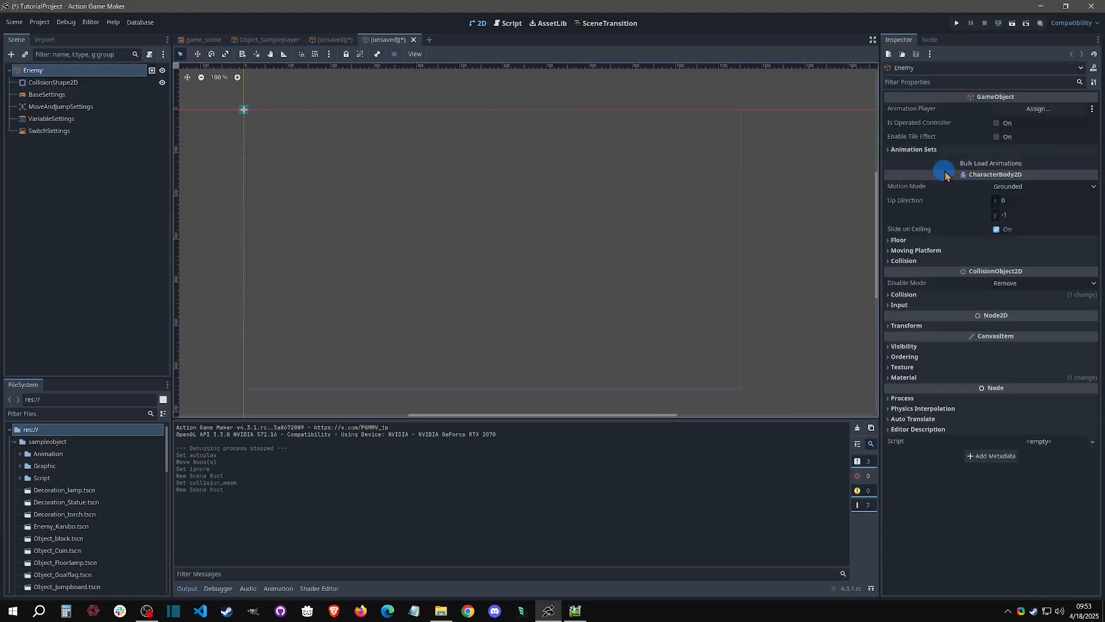
- Place Enemy on collision layer 2 only and turn off its collision masks 1 and 2
left_click(907, 295)
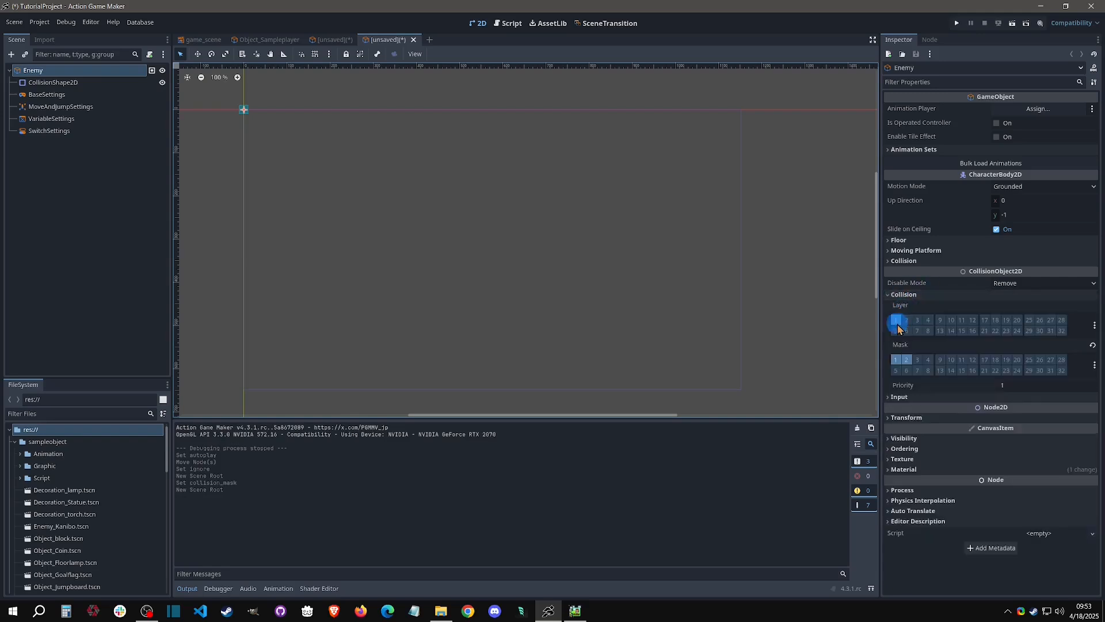
left_click(896, 321)
left_click(896, 360)
left_click(907, 360)
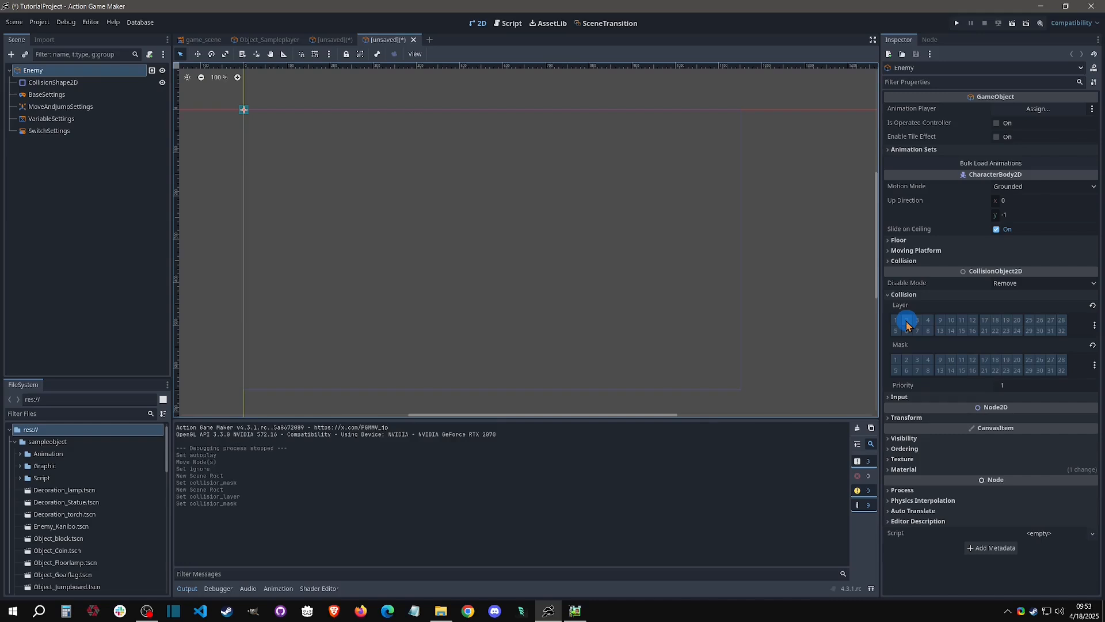
left_click(907, 321)
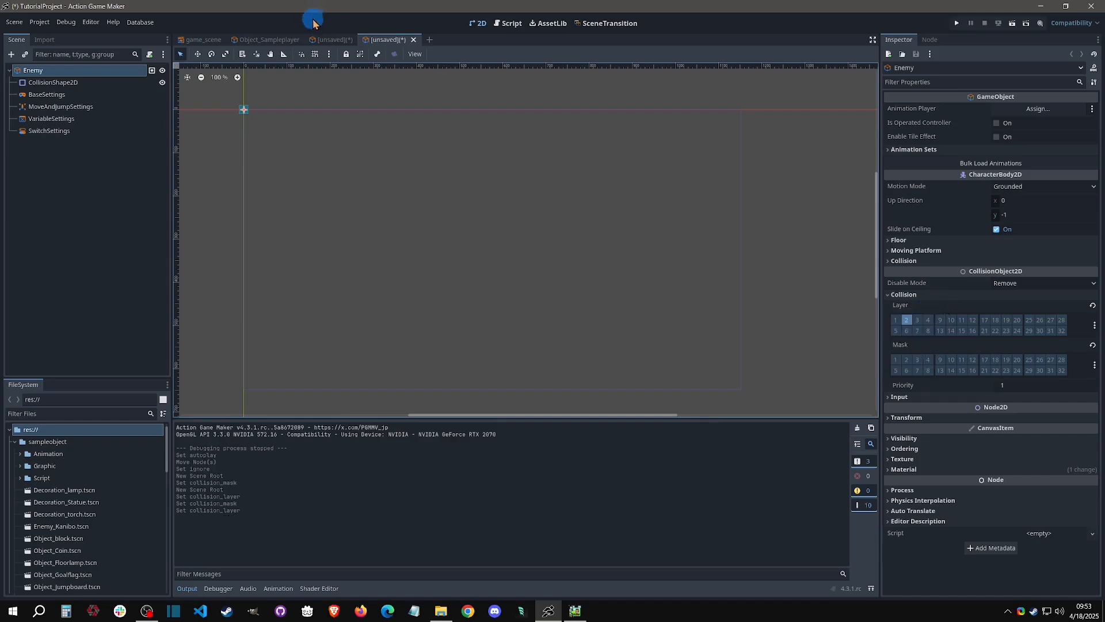
- Set NewPlayer's collision mask to 2 only, and turn on collision mask 1 for Enemy
left_click(329, 39)
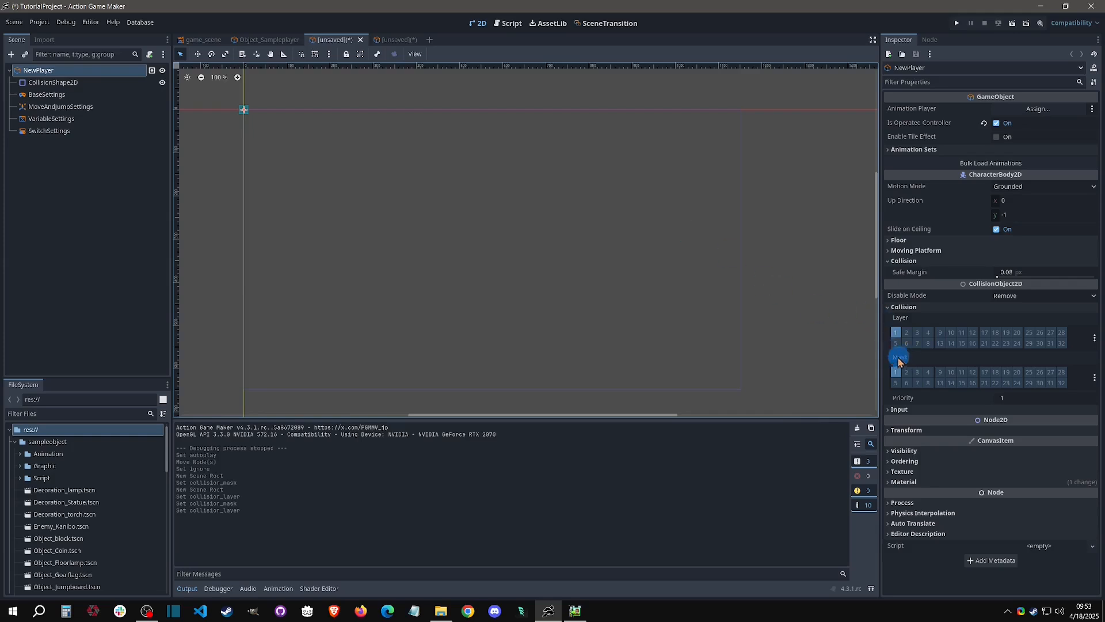
left_click(906, 376)
left_click(911, 374)
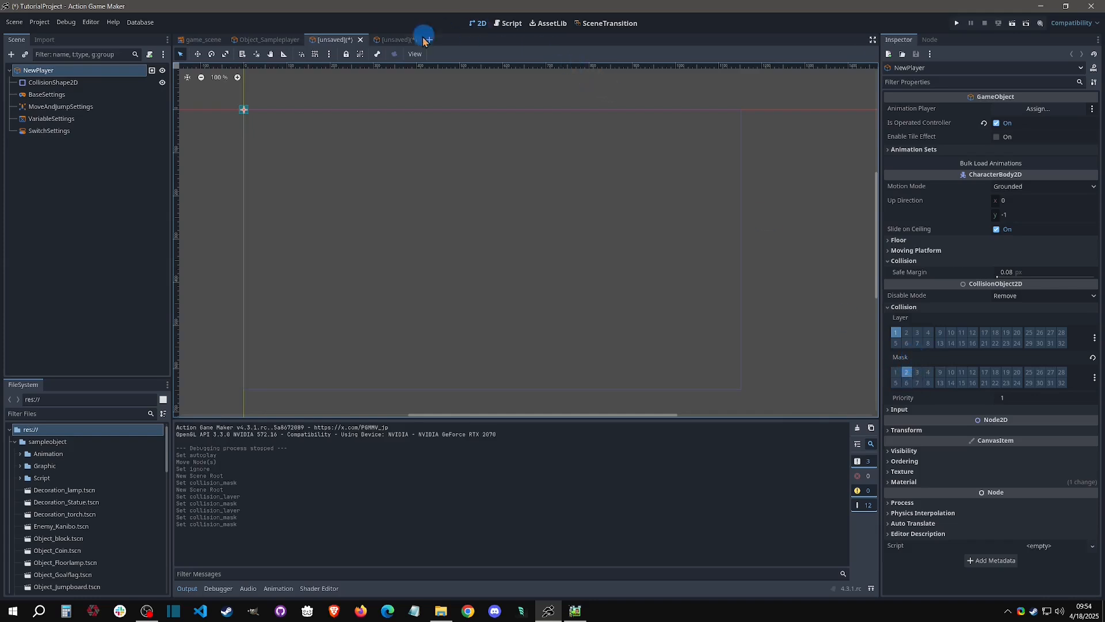
left_click(402, 39)
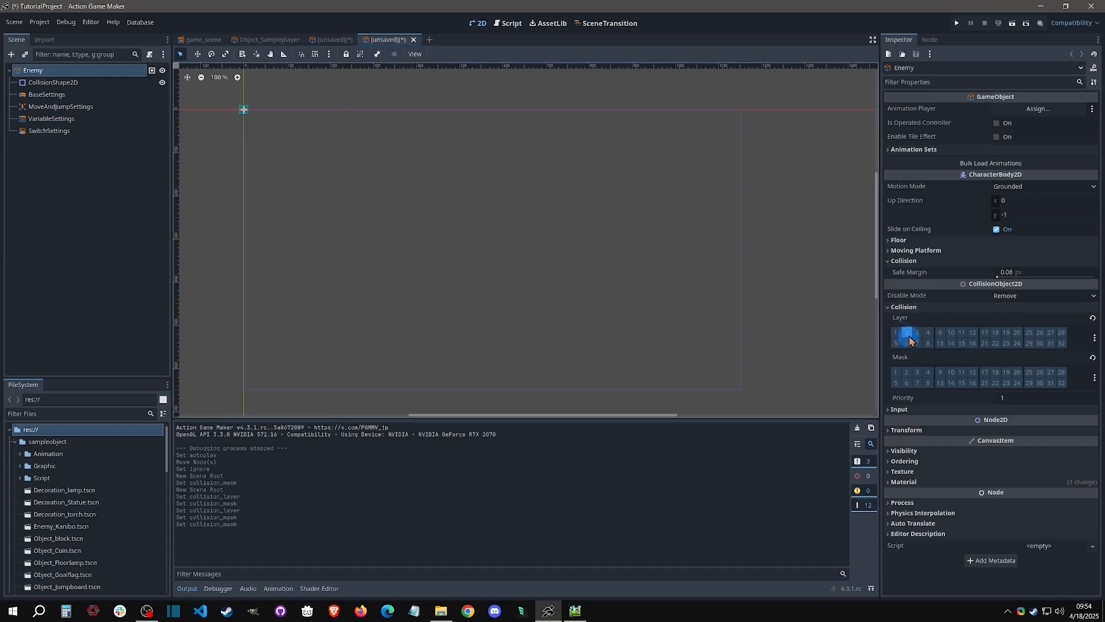
left_click(897, 372)
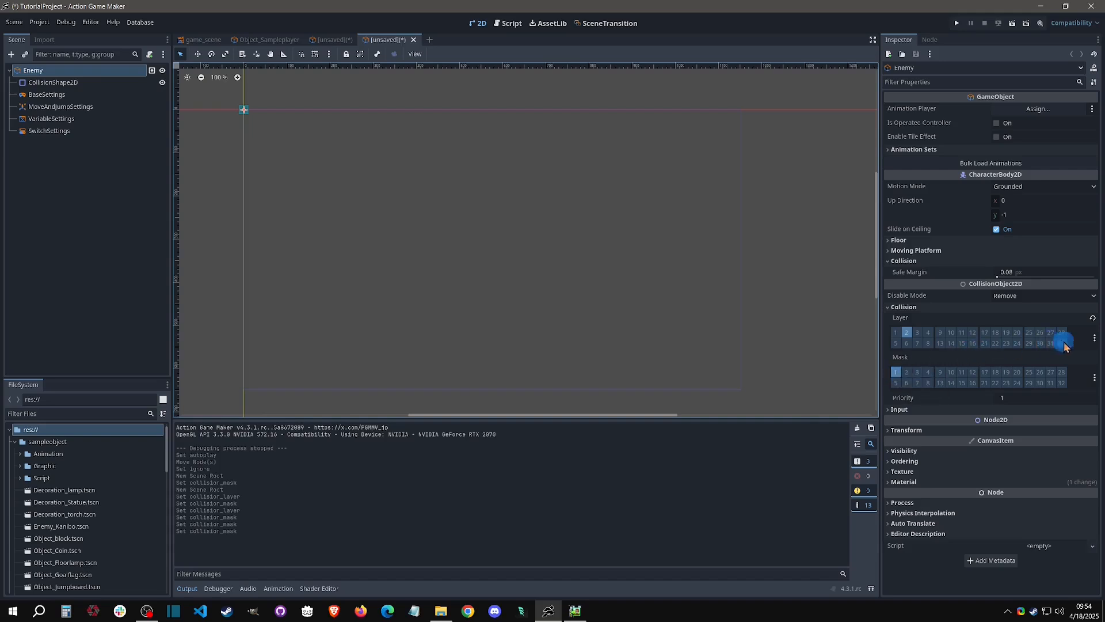
- Edit the 2D physics layer names, naming layer 1 Player and layer 2 Enemy
left_click(1095, 344)
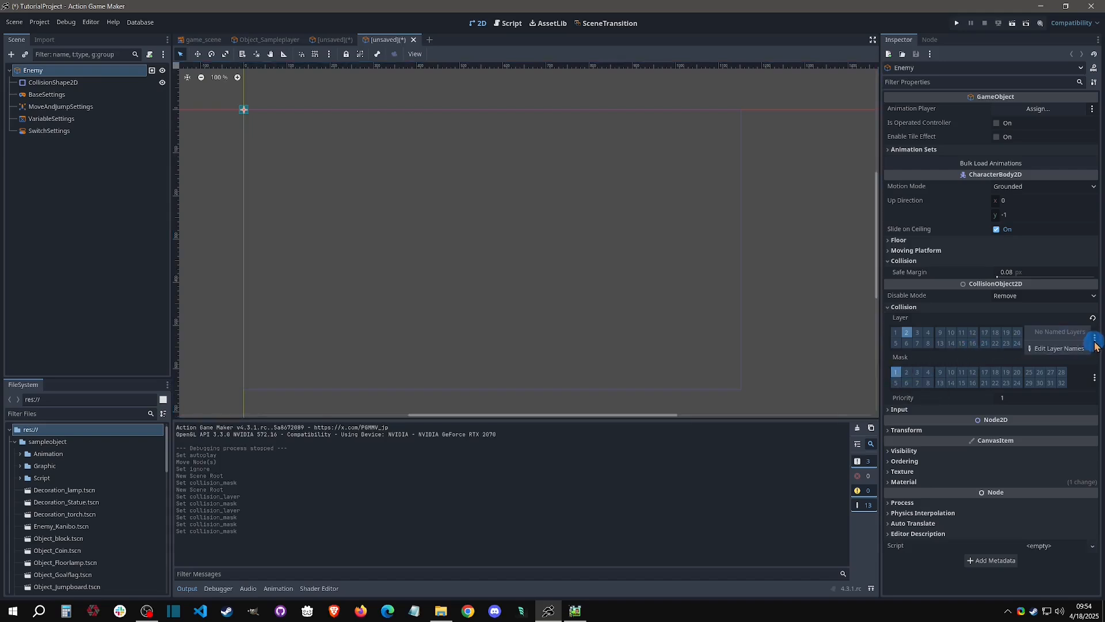
left_click(1046, 350)
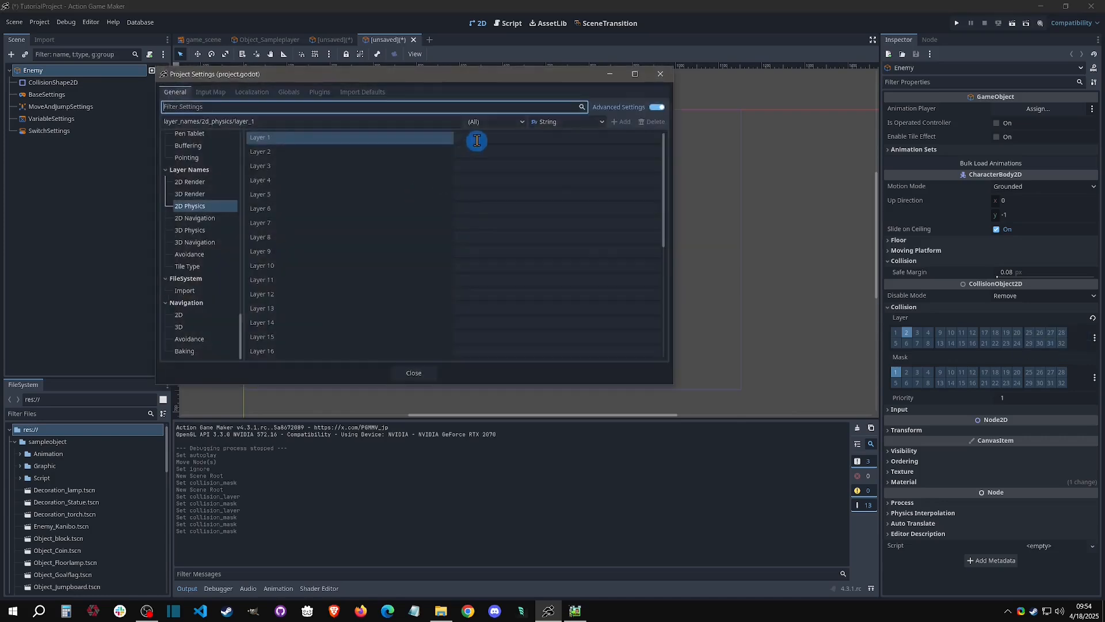
left_click(476, 140)
type("P")
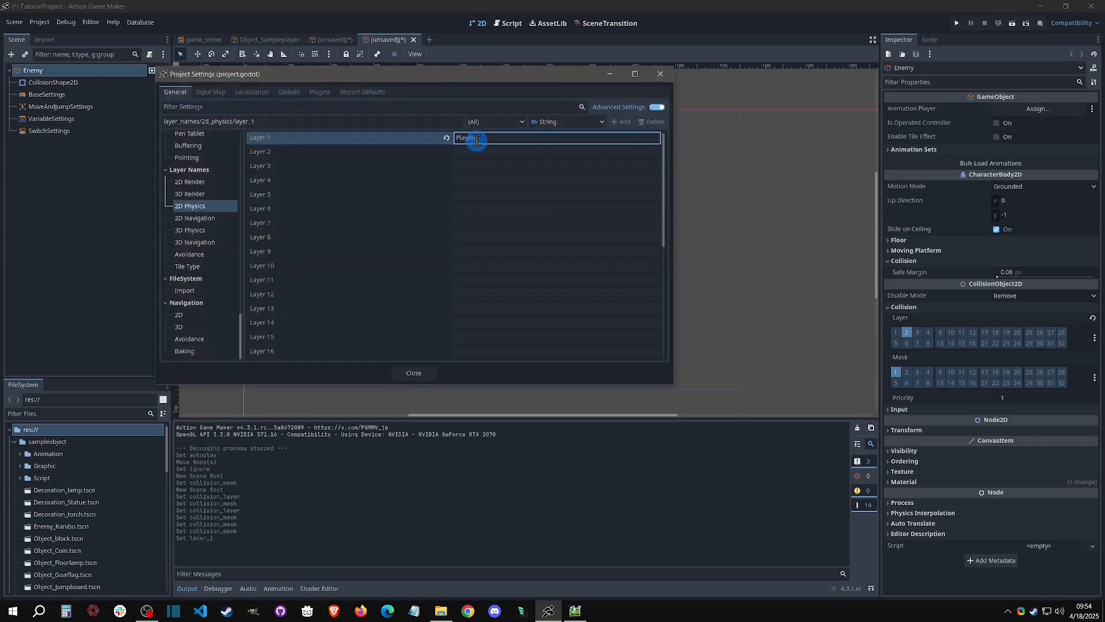
type("layer")
left_click(493, 152)
type("Ene")
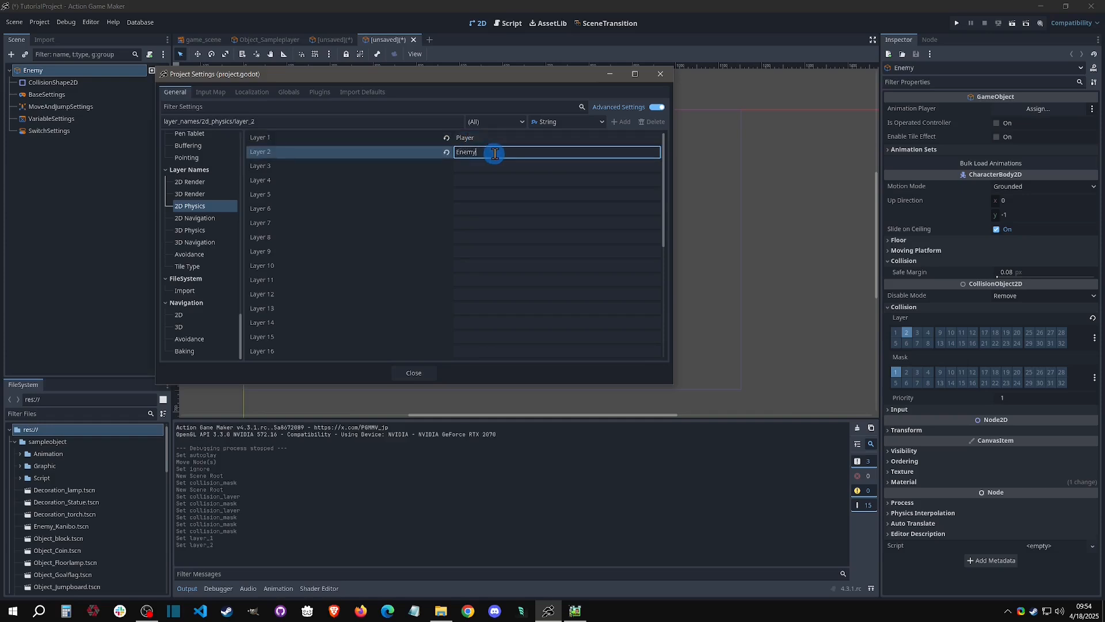
type("my")
left_click(414, 373)
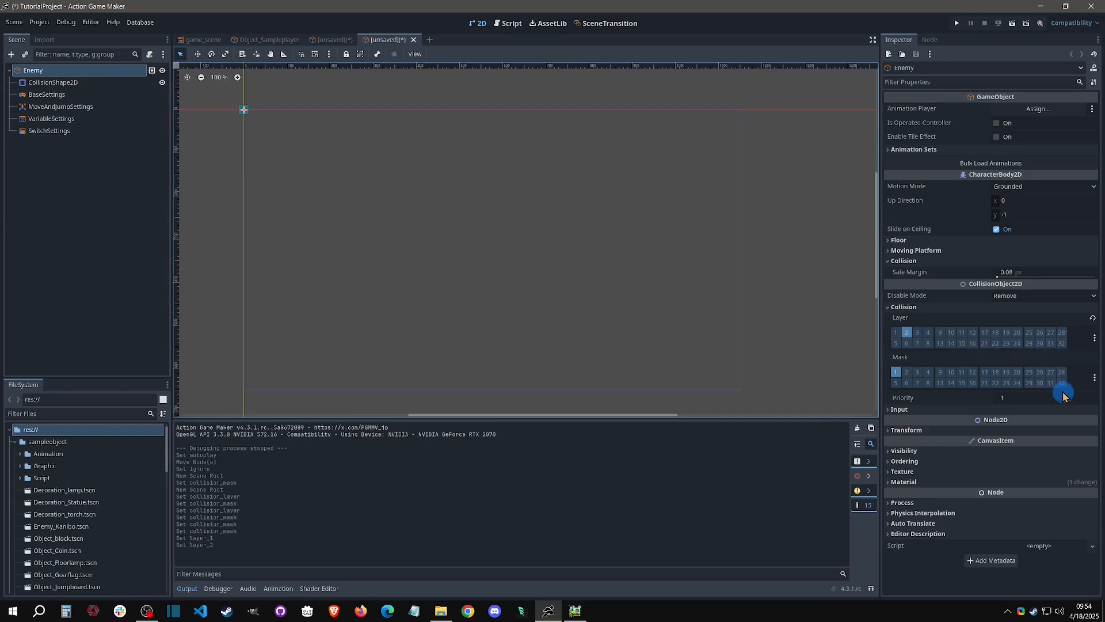
- Turn on collision layer 3 for Enemy and compare its collision settings with NewPlayer's collision mask
left_click(918, 334)
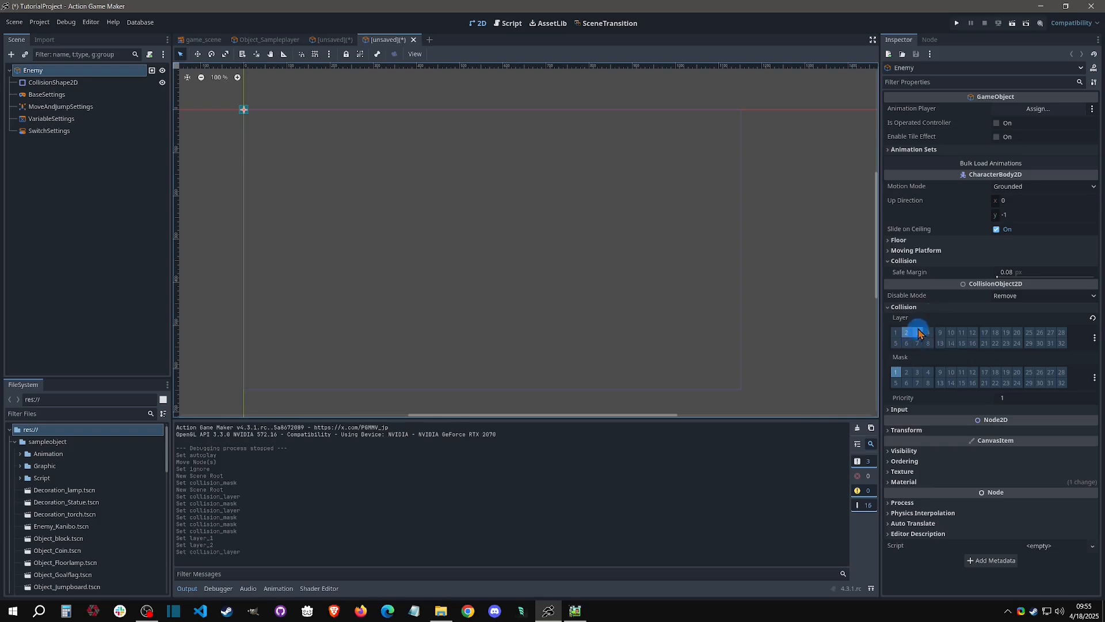
left_click(325, 39)
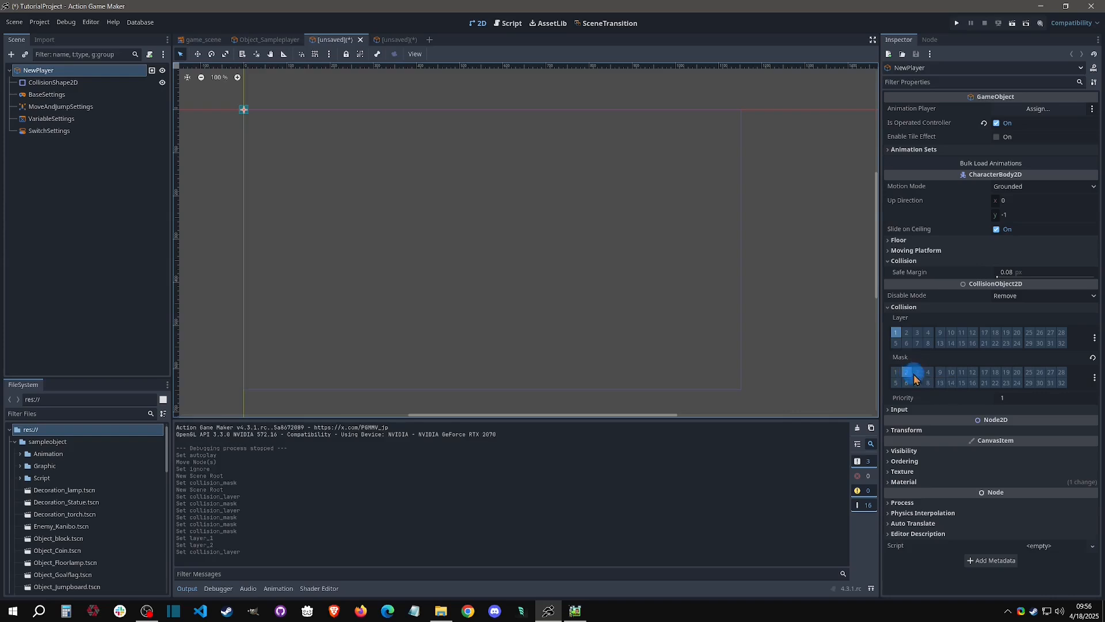
left_click(394, 40)
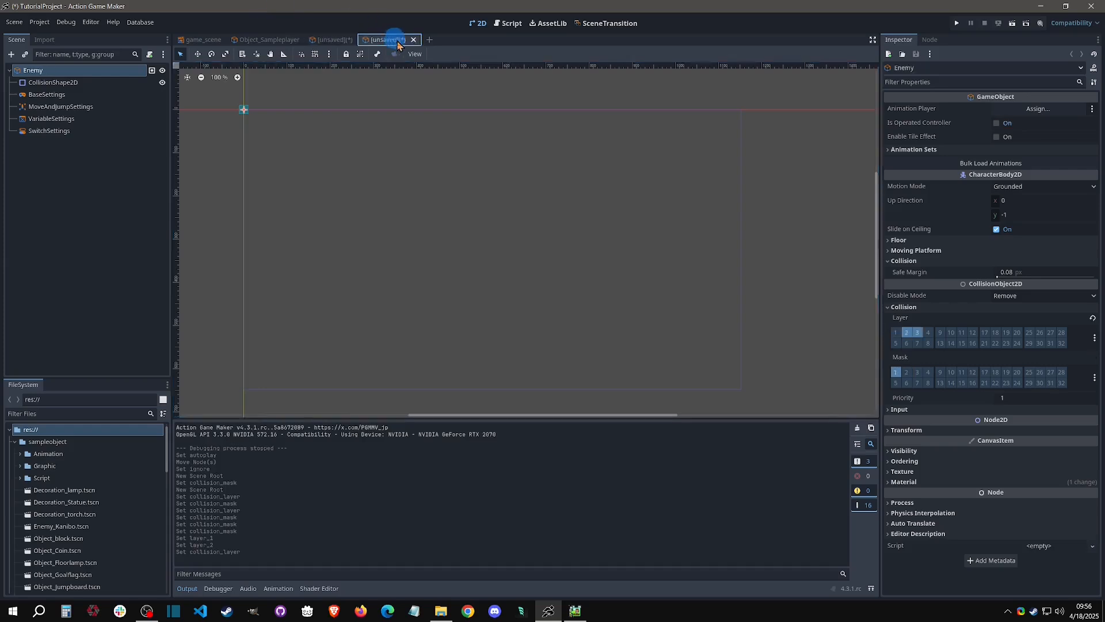
left_click(918, 334)
right_click(44, 70)
left_click(316, 39)
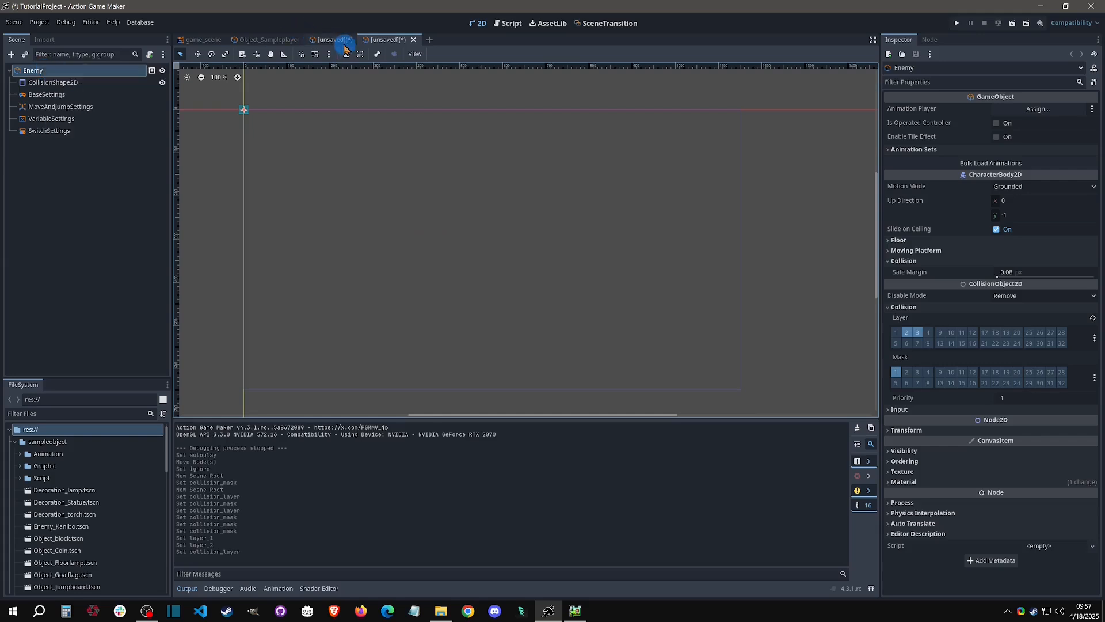
- Add an AttackArea2D node as a child of NewPlayer
left_click(332, 40)
right_click(62, 70)
left_click(92, 92)
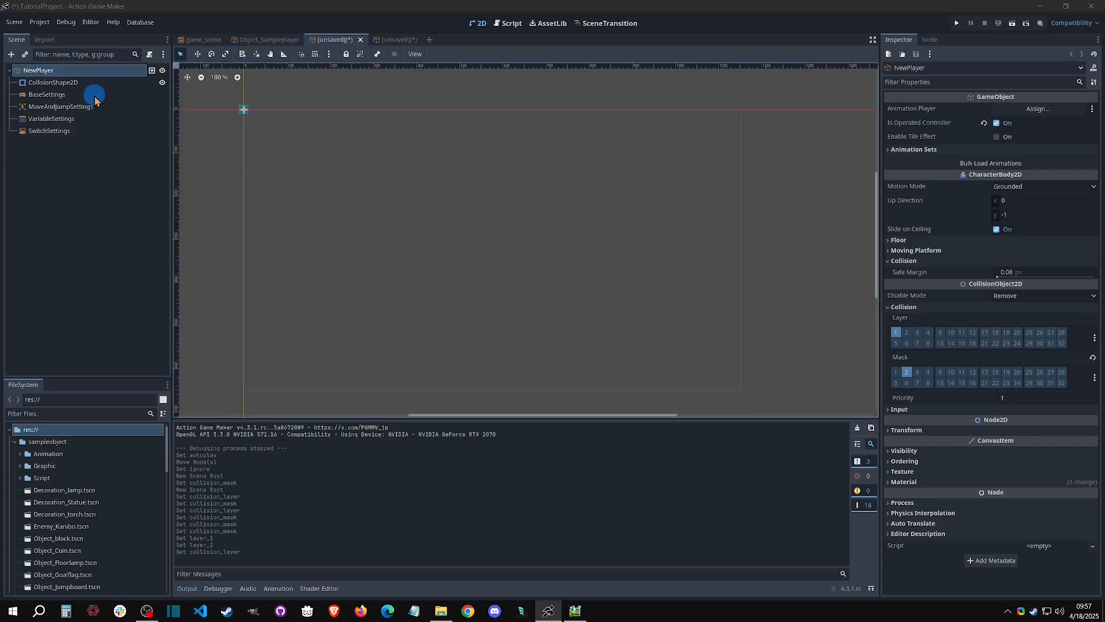
type("attac")
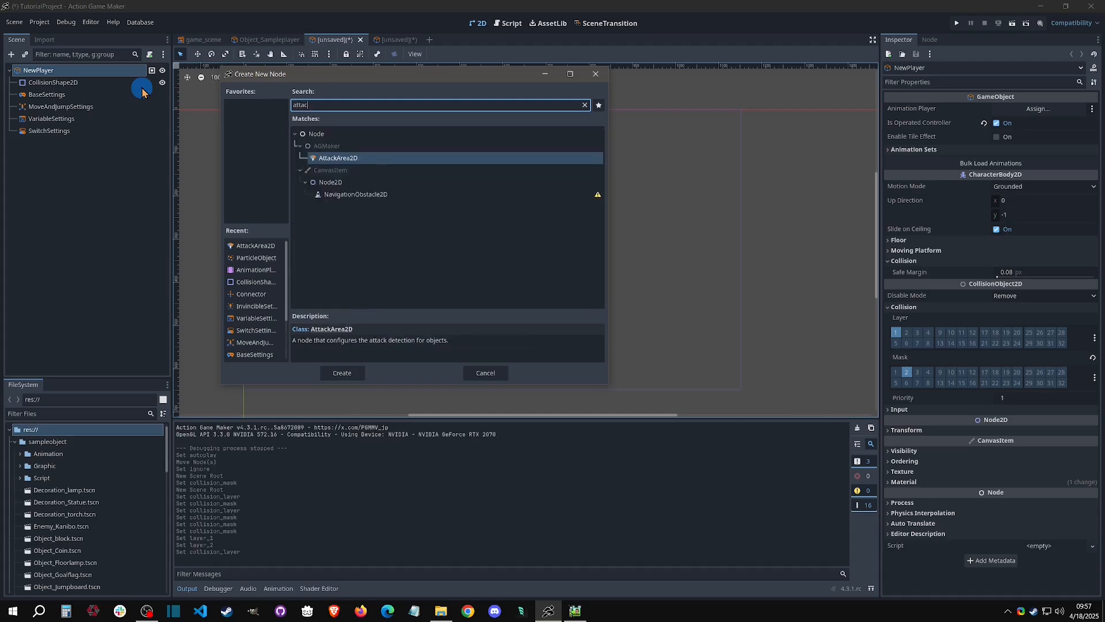
key("Return")
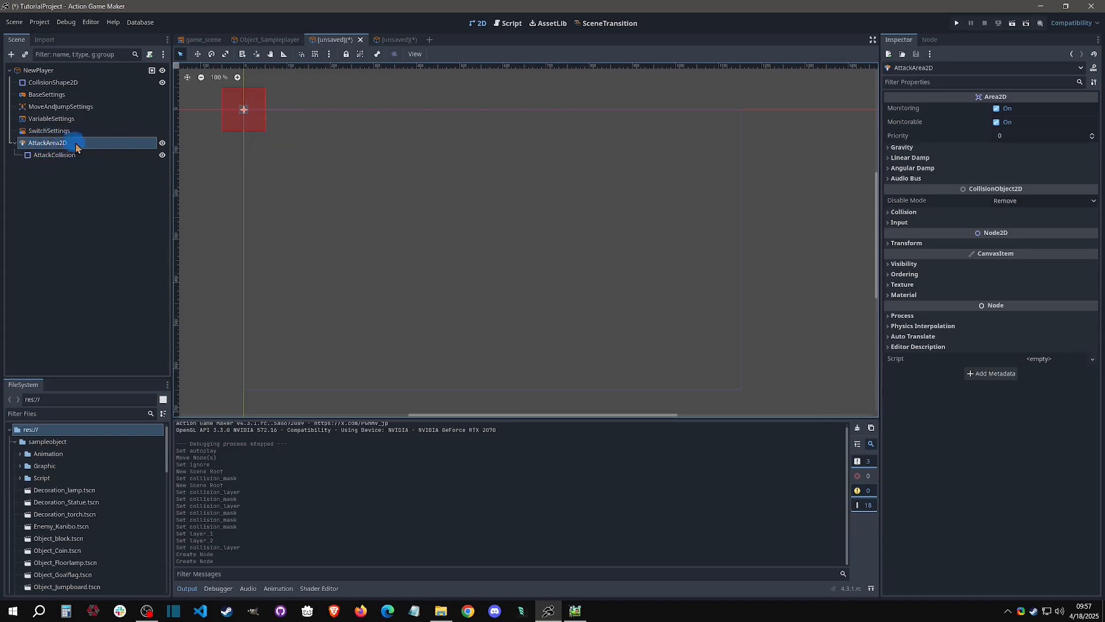
- From AttackArea2D's collision settings, edit the layer names and name 2D physics layer 3 PlayerAttack
left_click(920, 212)
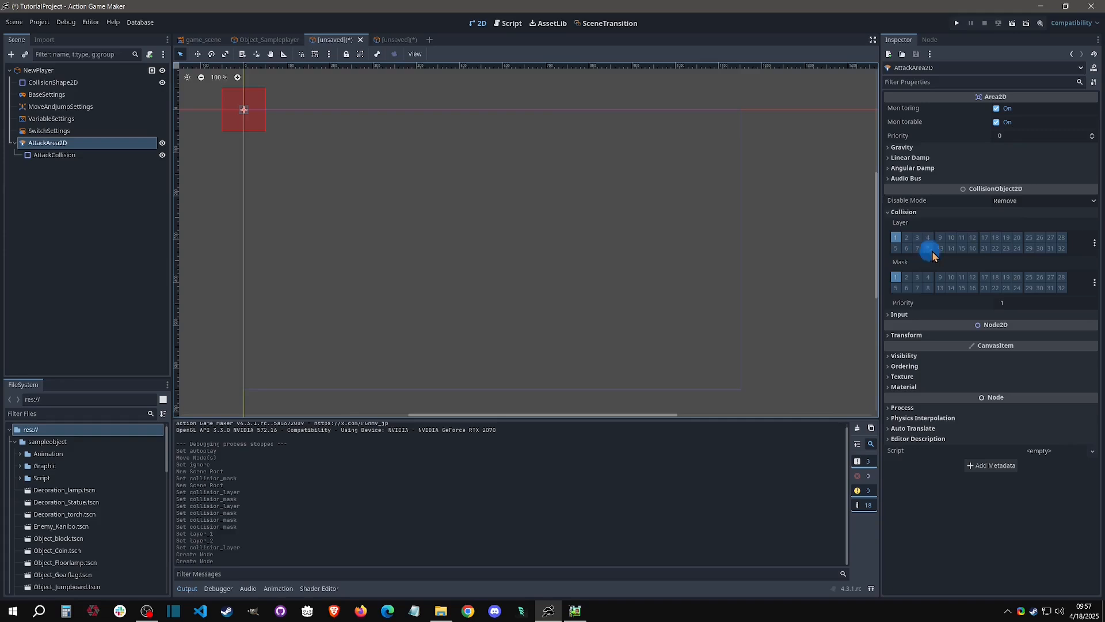
left_click(1095, 242)
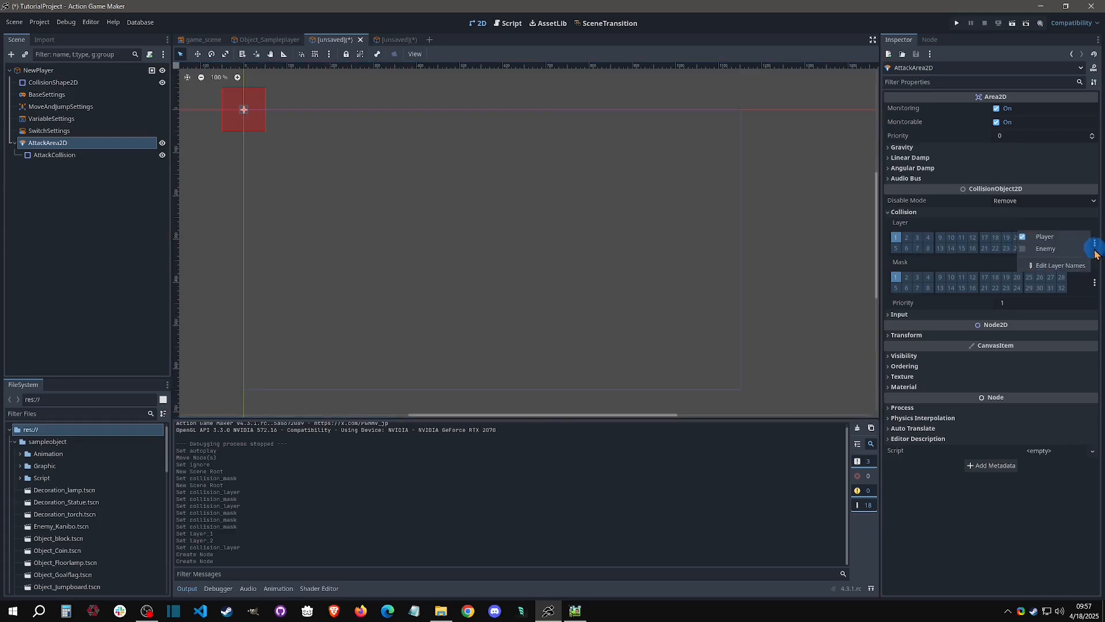
left_click(1057, 261)
left_click(484, 167)
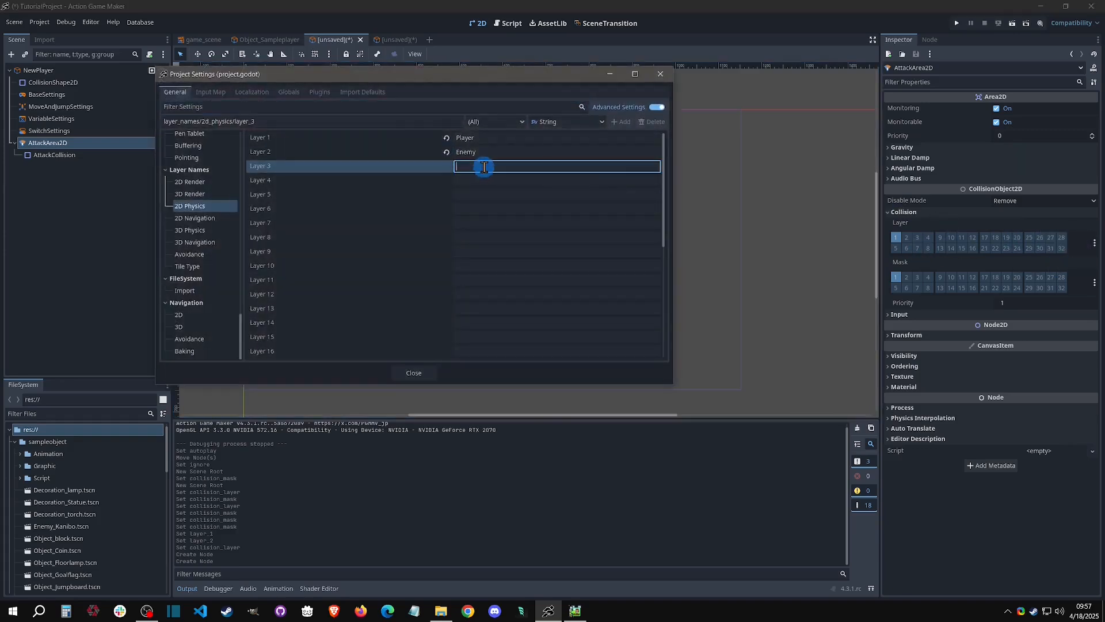
type("PlayerAttack")
key("Tab")
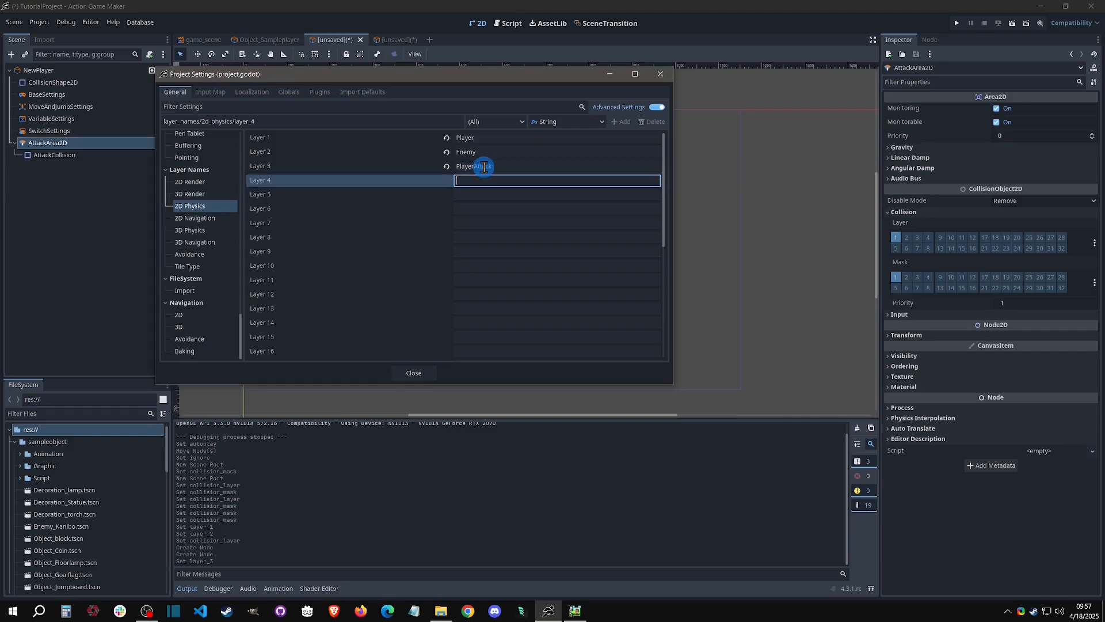
- Name 2D physics layer 4 EnemyHurtbox
type("EnemyAtta")
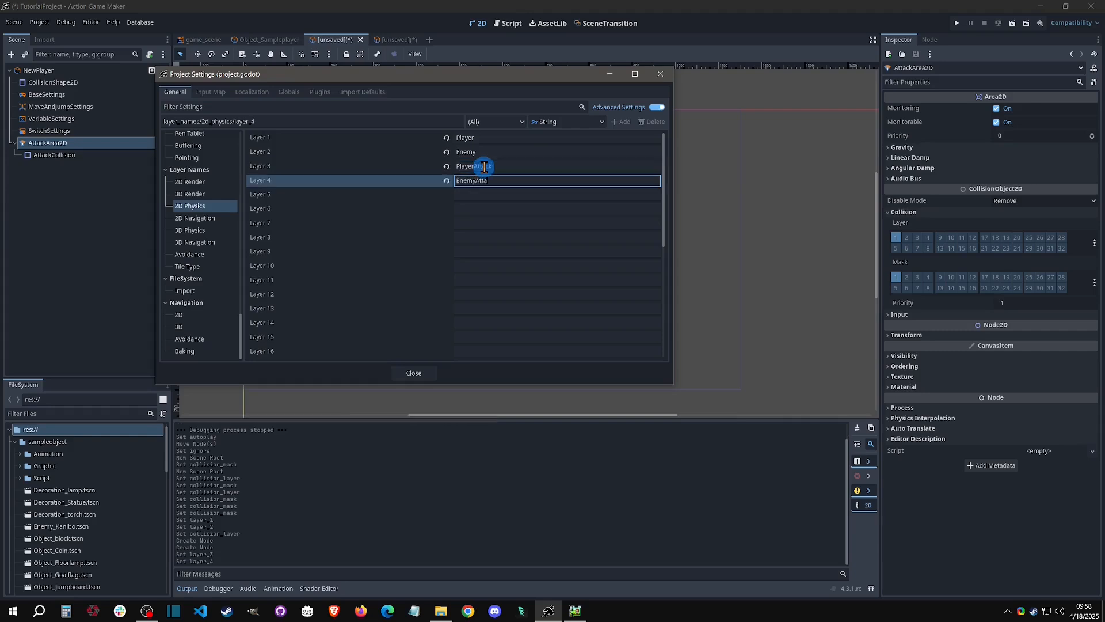
key("BackSpace")
key("BackSpace")
key("BackSpace")
key("BackSpace")
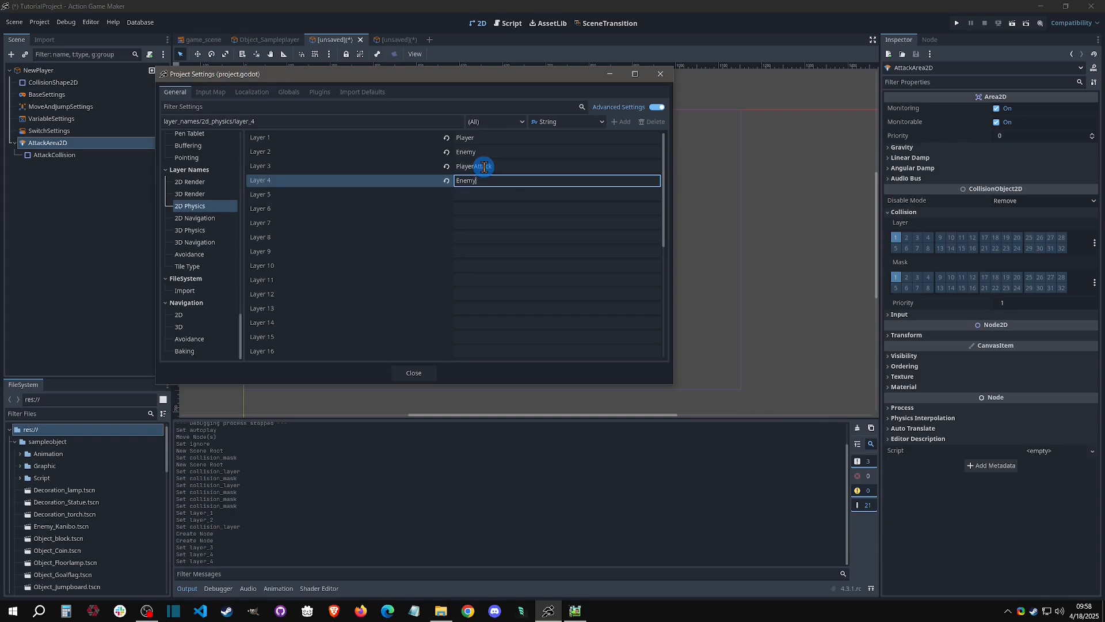
type("Hurtbox")
key("Tab")
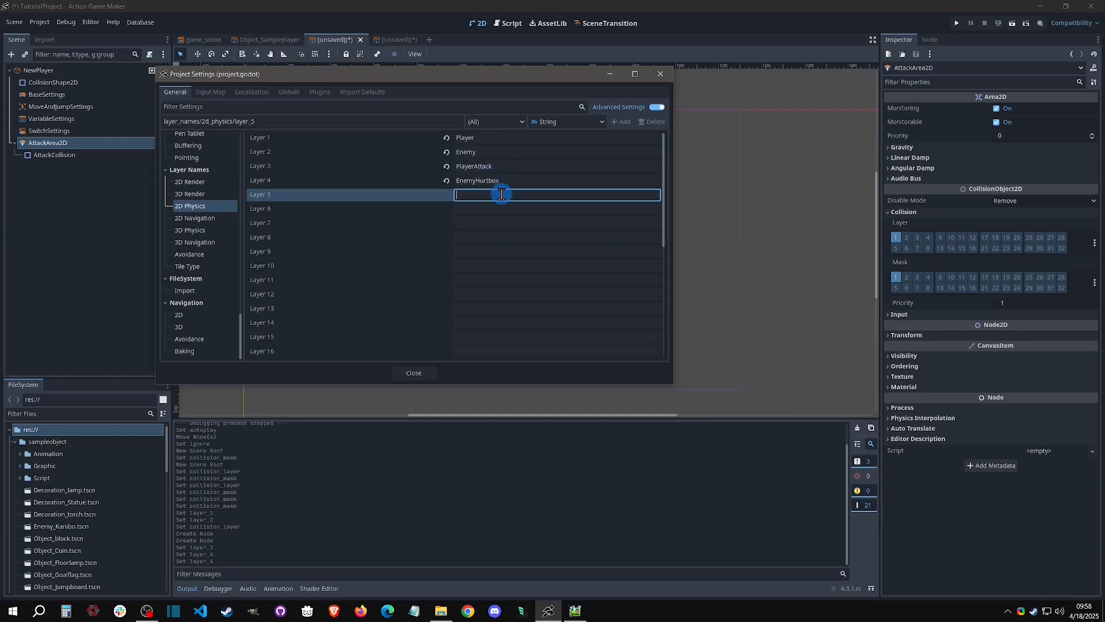
- Name 2D physics layer 5 EnemyAttack and layer 6 PlayerHurtbox
type("EnemyAttack")
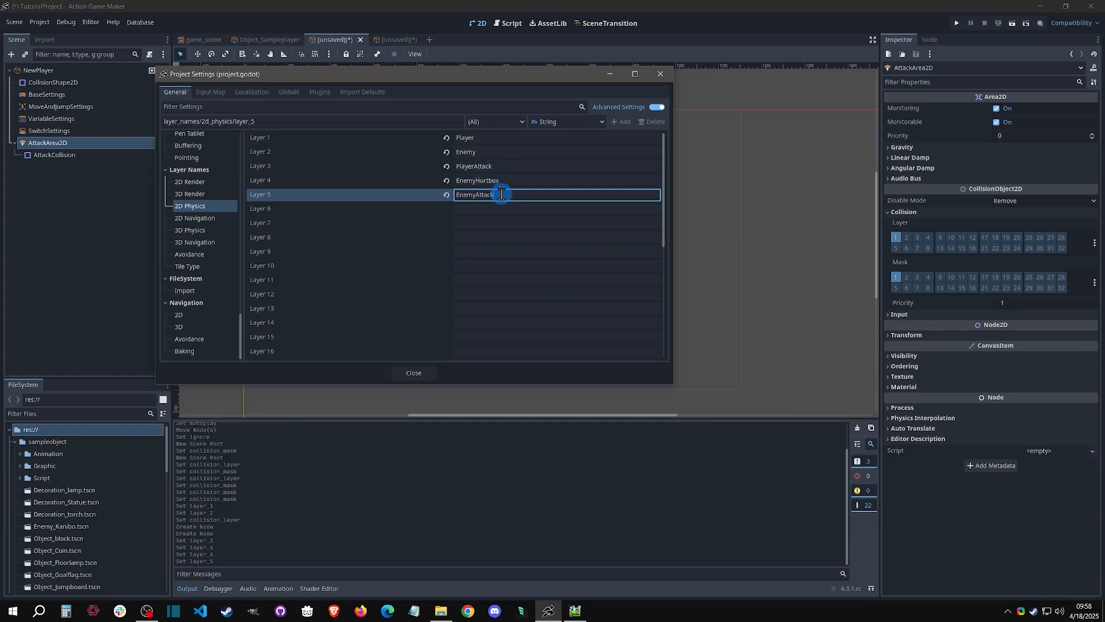
key("Tab")
type("E")
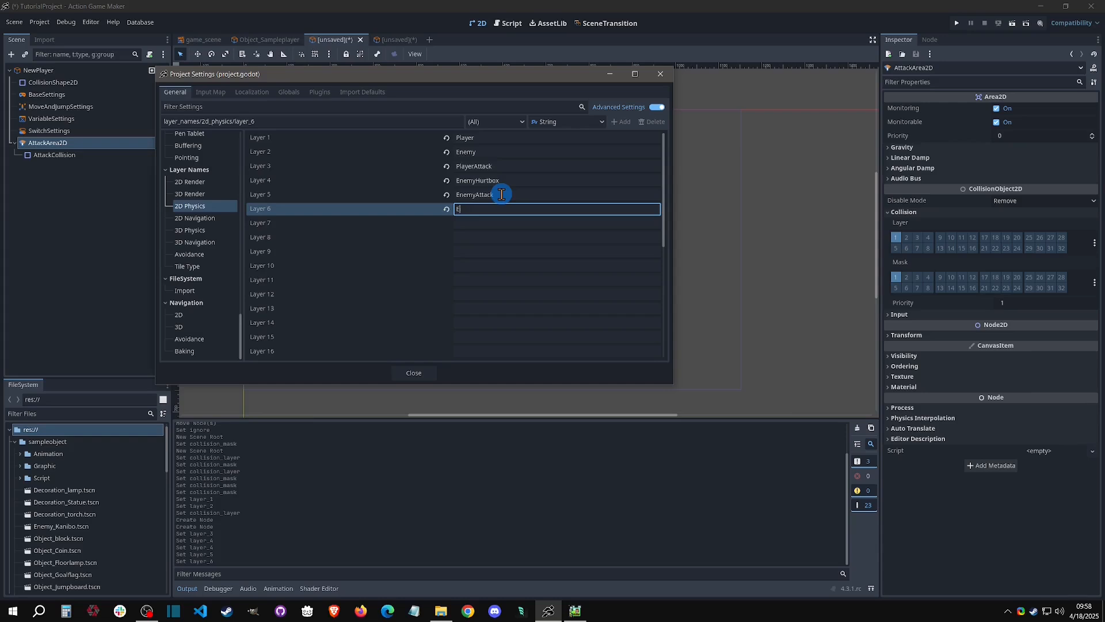
type("PlayerHurtbox")
- Swap the hurtbox names so that layer 4 is PlayerHurtbox and layer 6 is EnemyHurtbox
left_click_drag(506, 208, 435, 209)
key("ctrl+c")
left_click_drag(515, 177, 443, 206)
key("ctrl+v")
left_click(507, 209)
type("E")
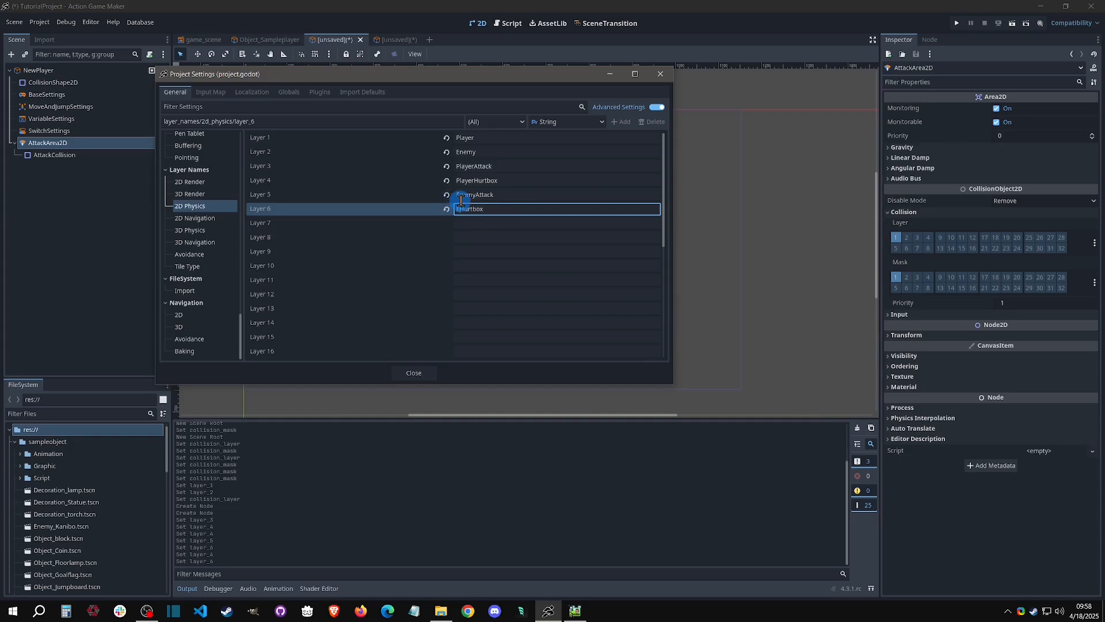
left_click_drag(475, 197, 541, 200)
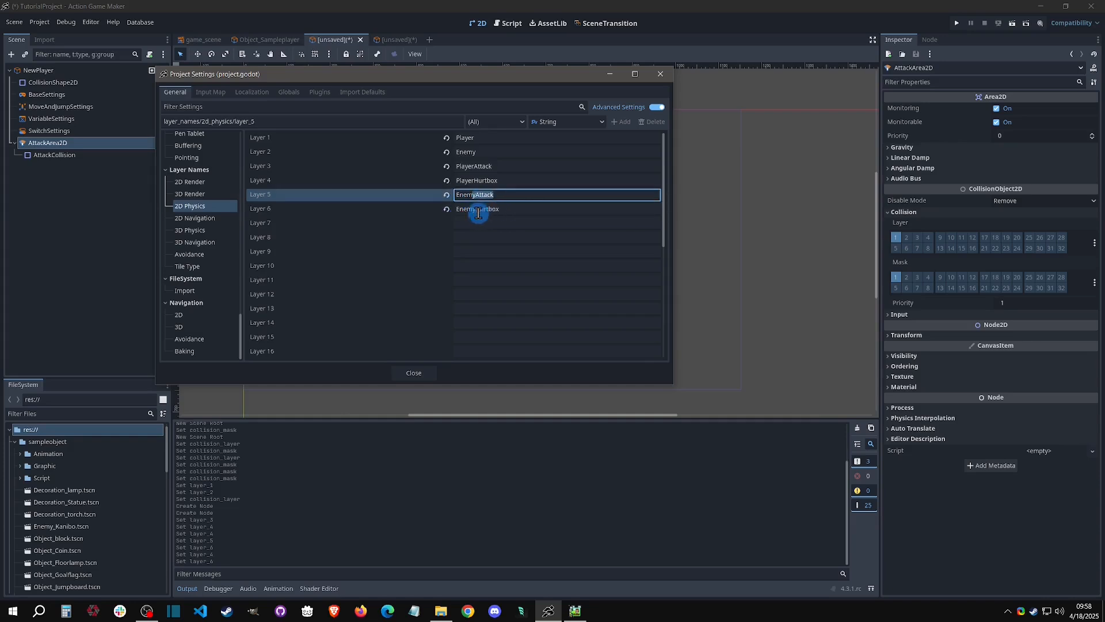
left_click_drag(477, 212, 518, 213)
left_click(518, 213)
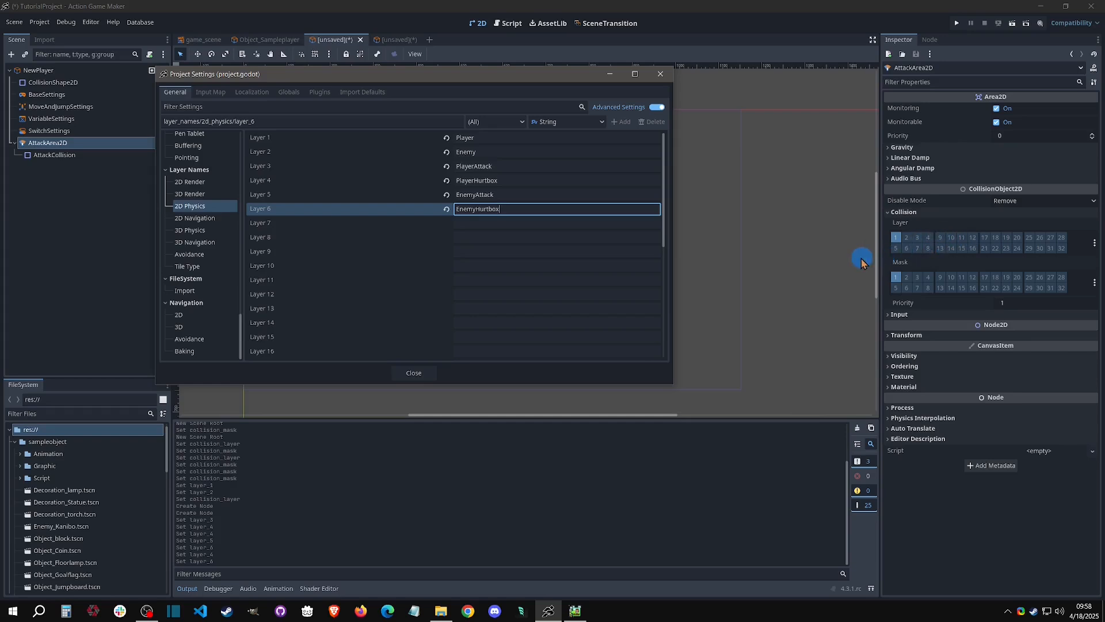
- Put AttackArea2D on collision layer 3 only and set its collision mask to layer 4 only
left_click(414, 373)
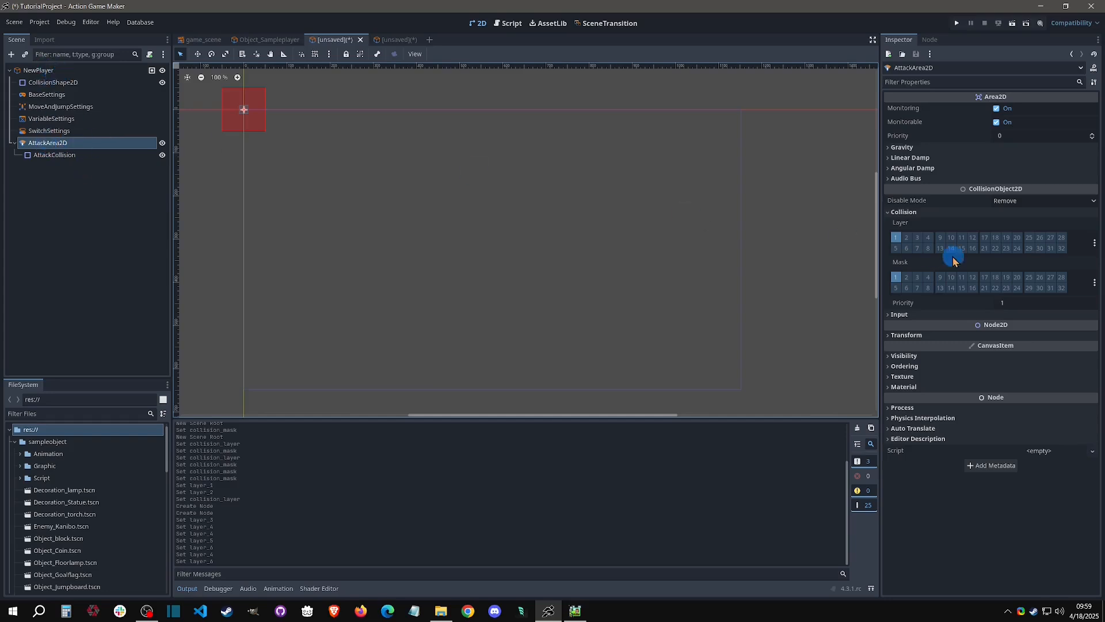
left_click(918, 238)
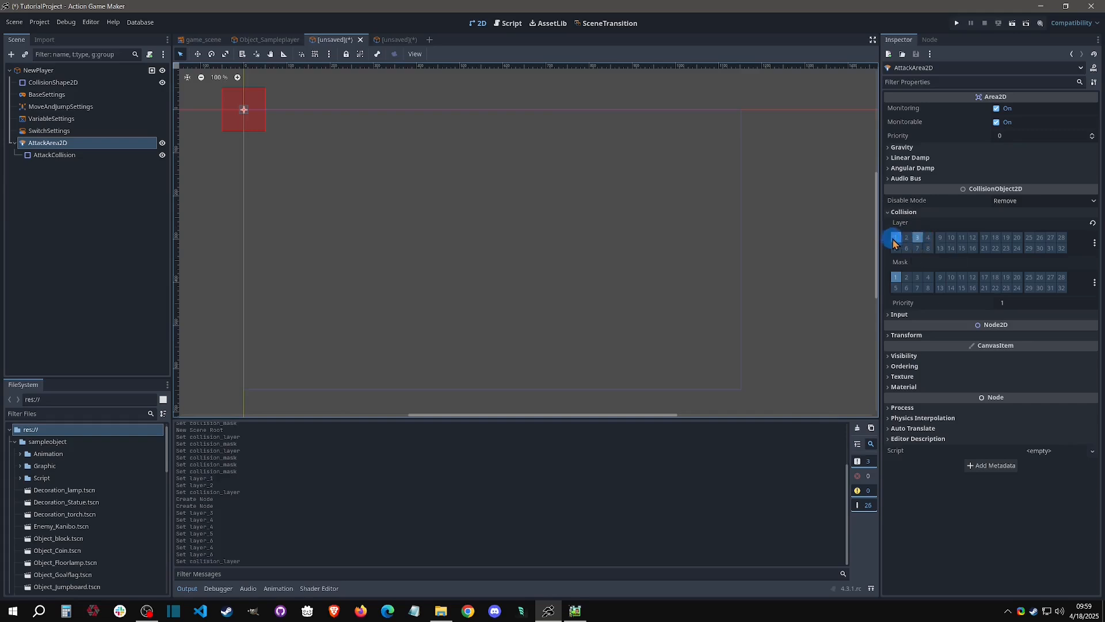
left_click(896, 237)
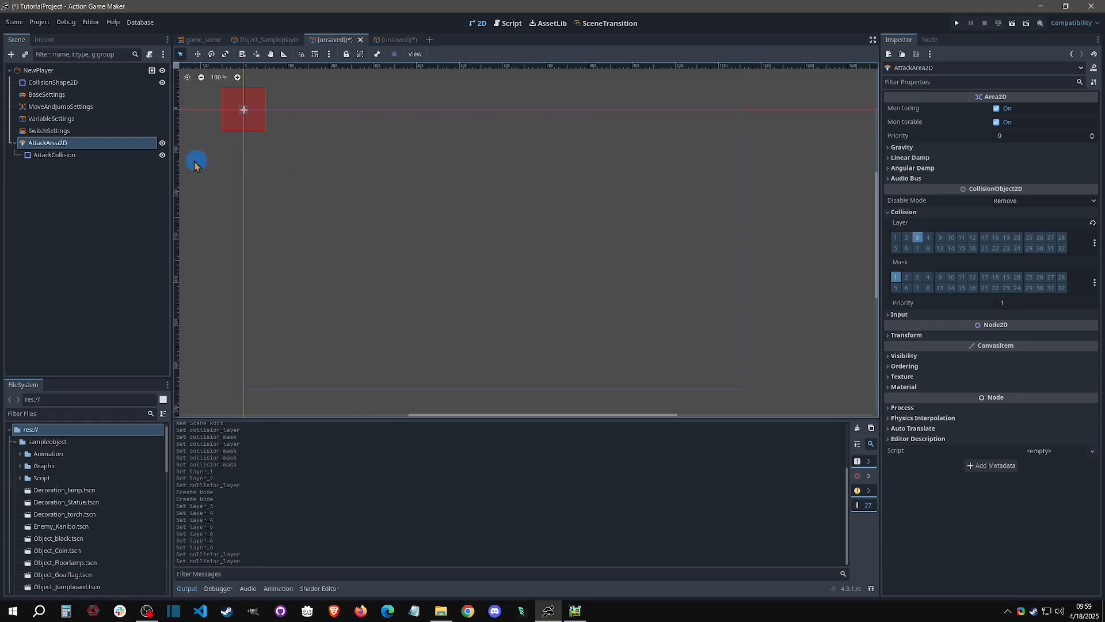
left_click(896, 278)
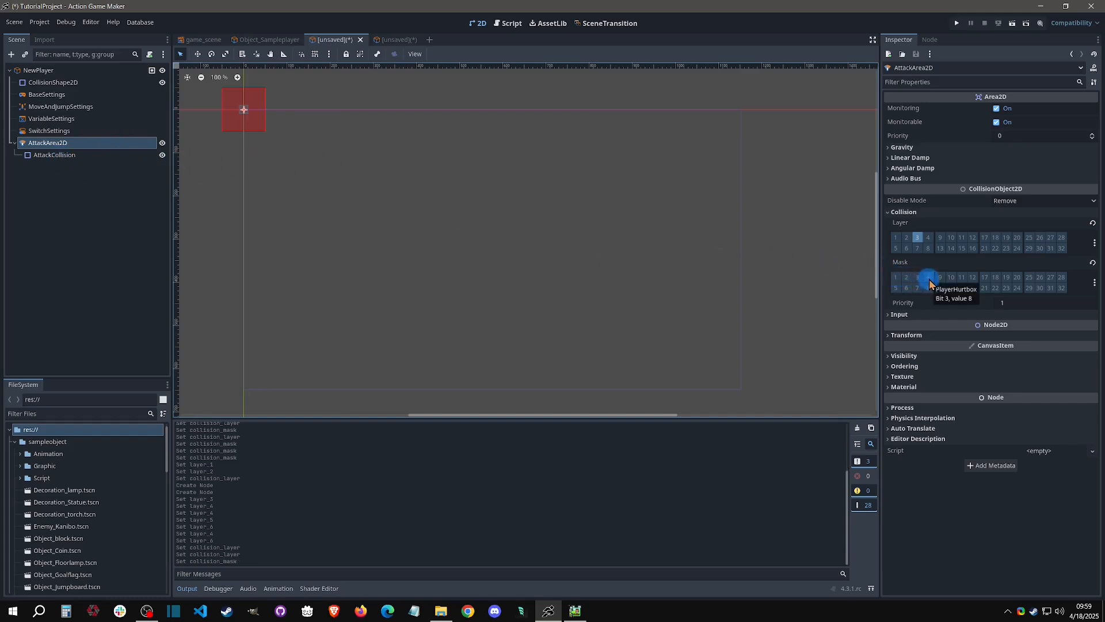
left_click(928, 278)
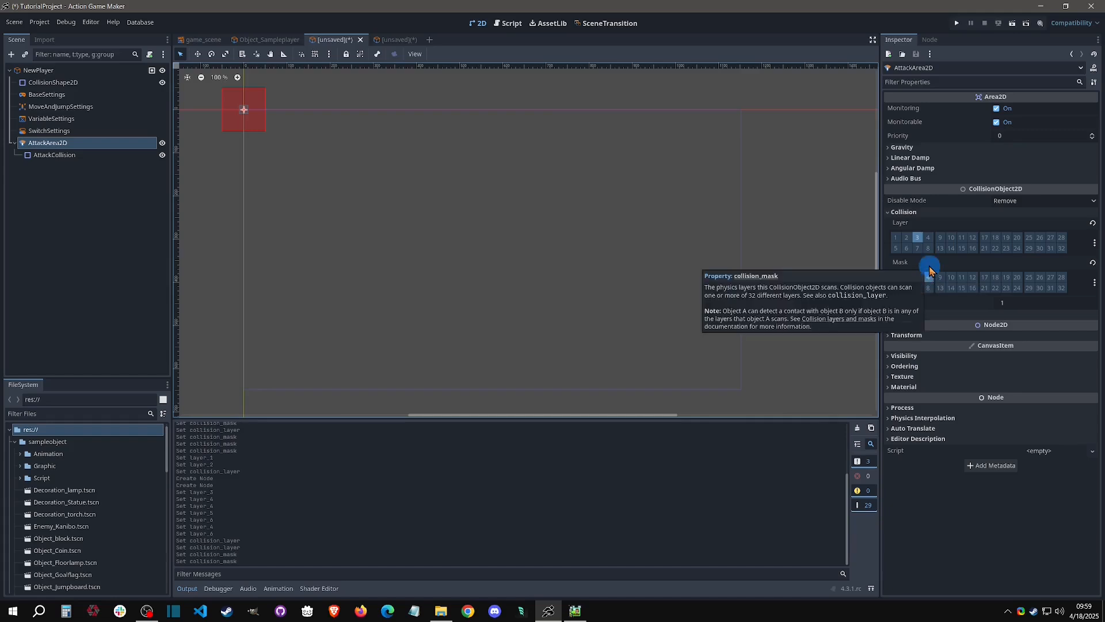
- From AttackArea2D's collision settings, edit the layer names and name 2D physics layer 7 BasicTile
left_click(1095, 244)
left_click(1057, 314)
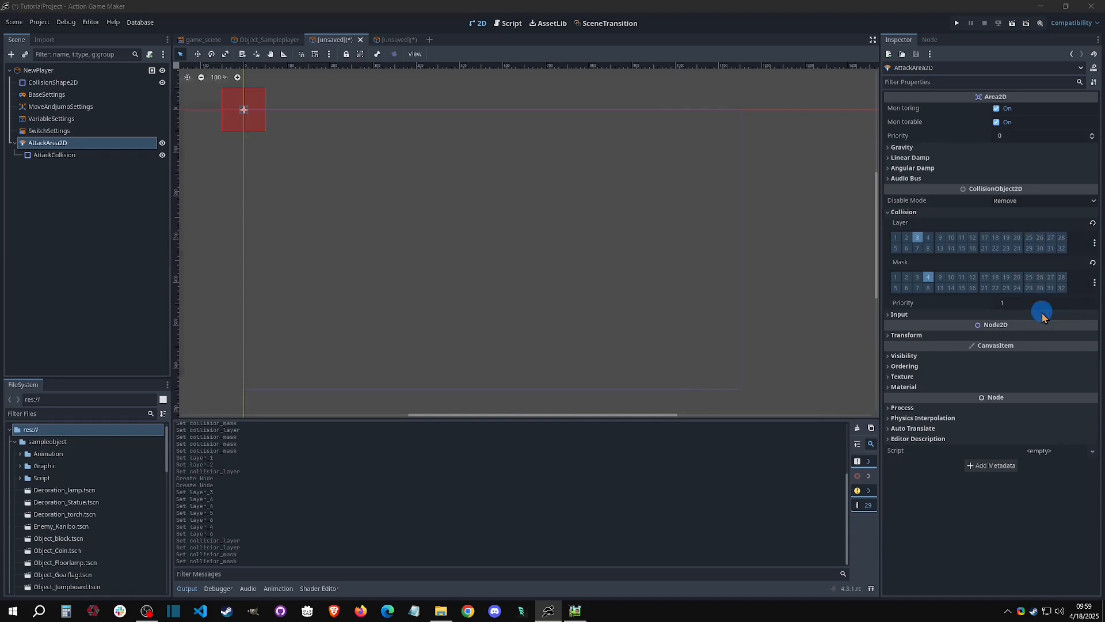
left_click(457, 228)
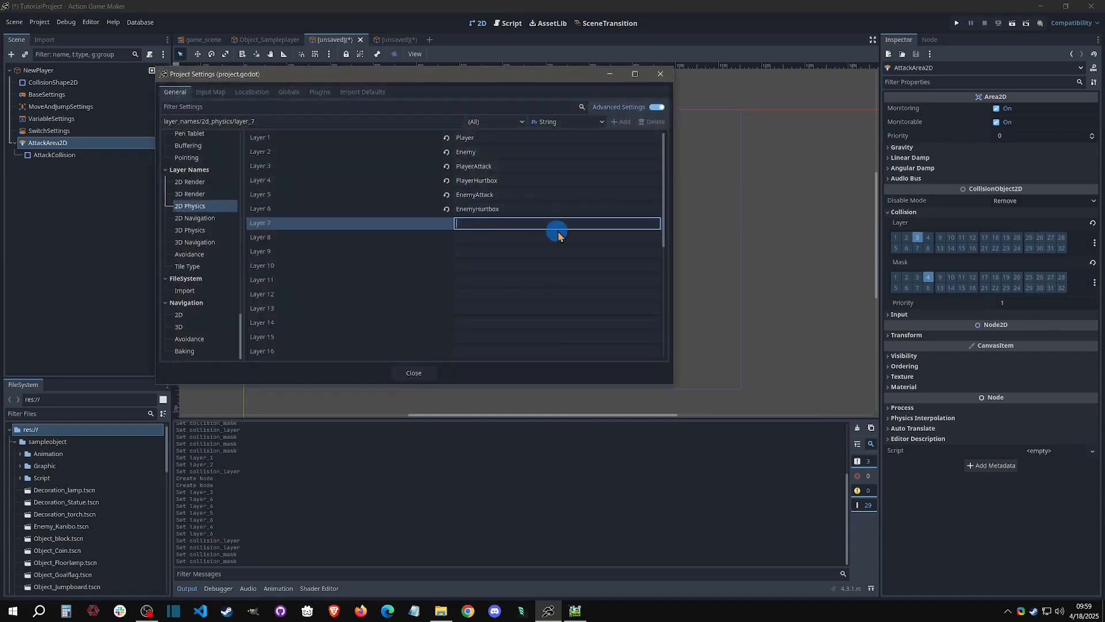
type("Tiles")
key("BackSpace")
key("BackSpace")
key("BackSpace")
key("BackSpace")
key("BackSpace")
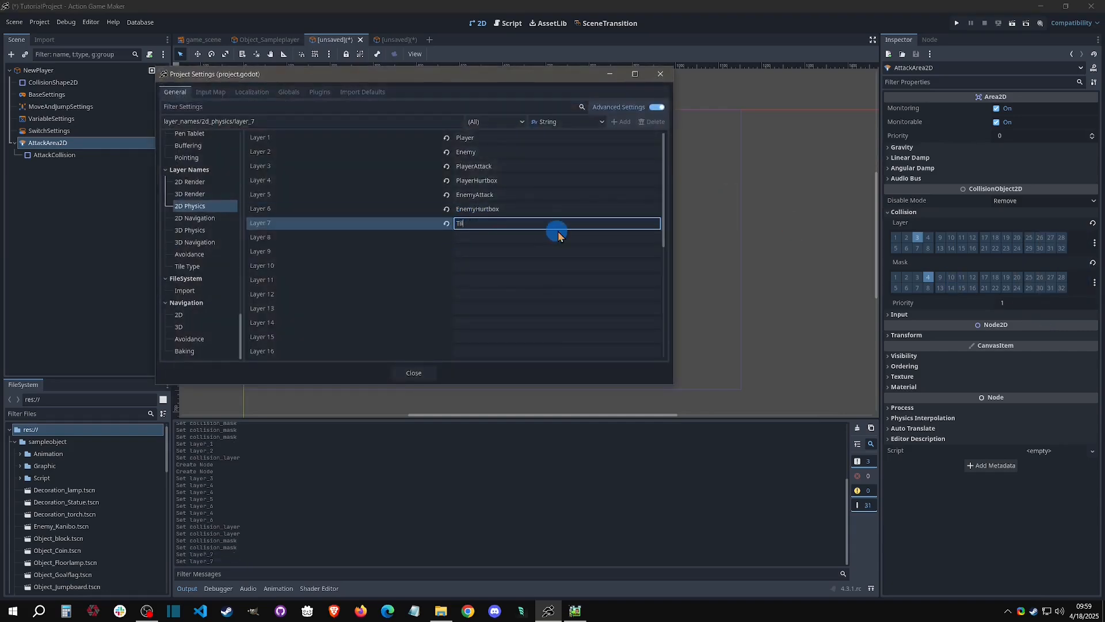
type("BasicTiles")
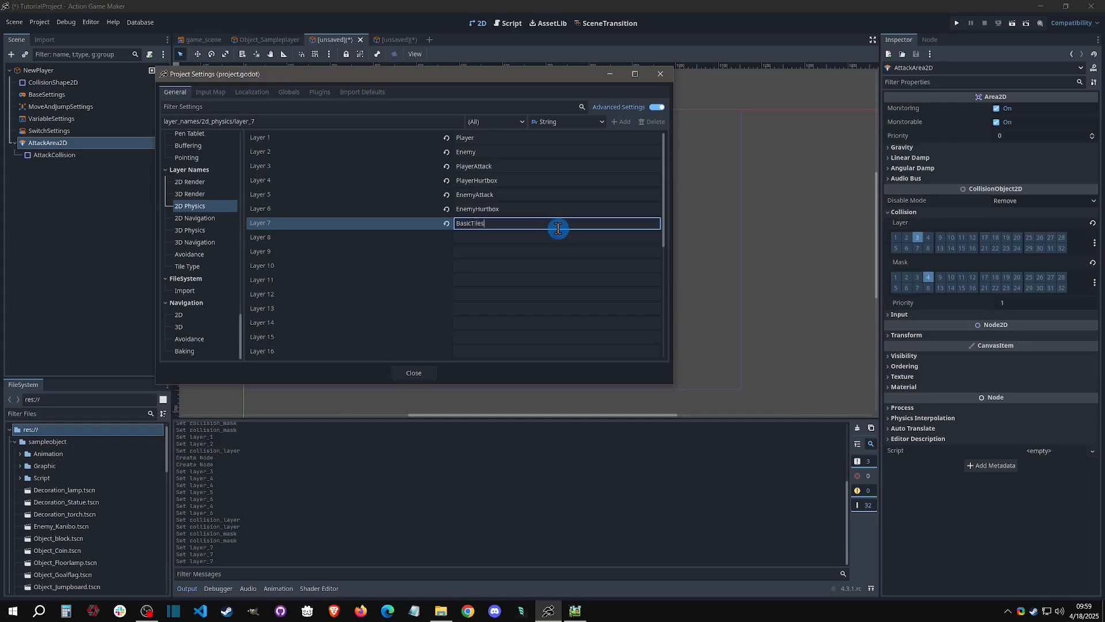
left_click(414, 372)
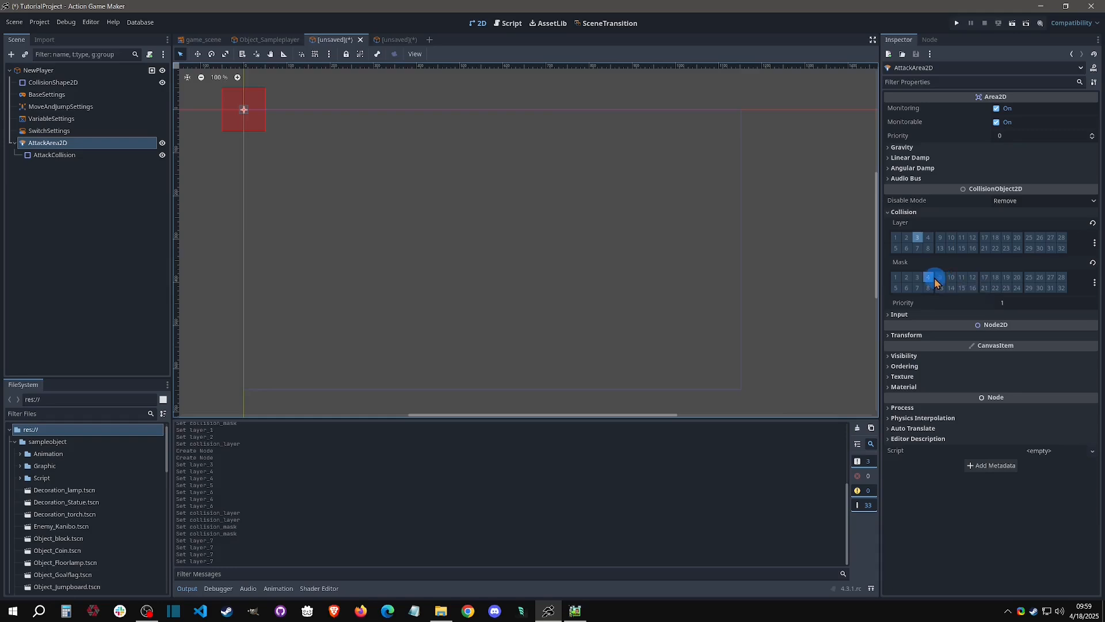
- Add BasicTile to AttackArea2D's collision mask and review the named layers in its collision layer setting
left_click(1095, 283)
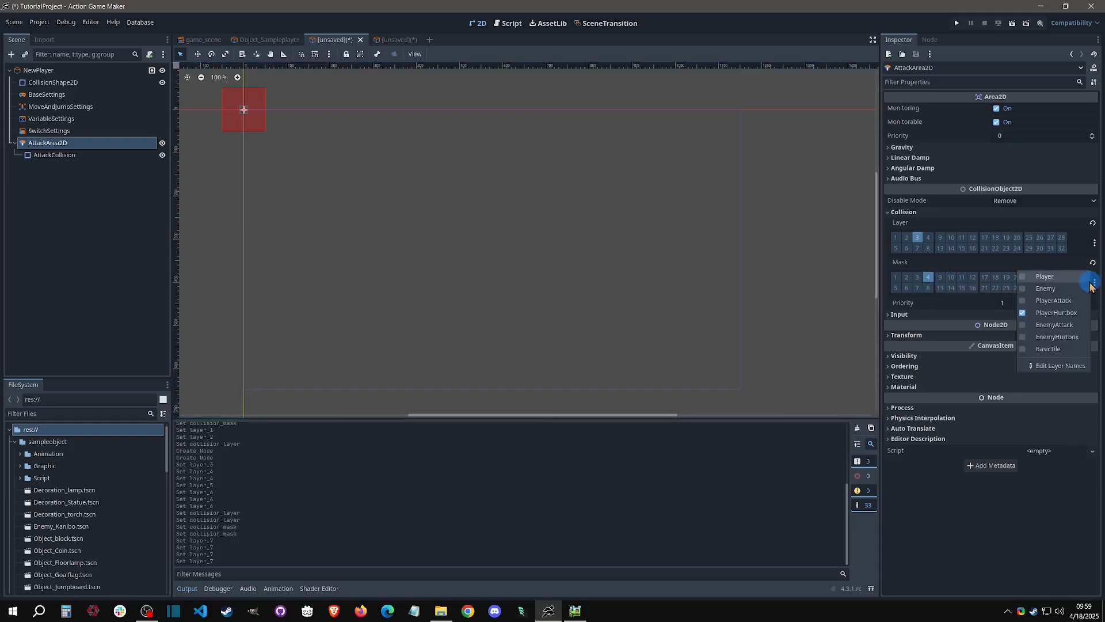
left_click(1024, 349)
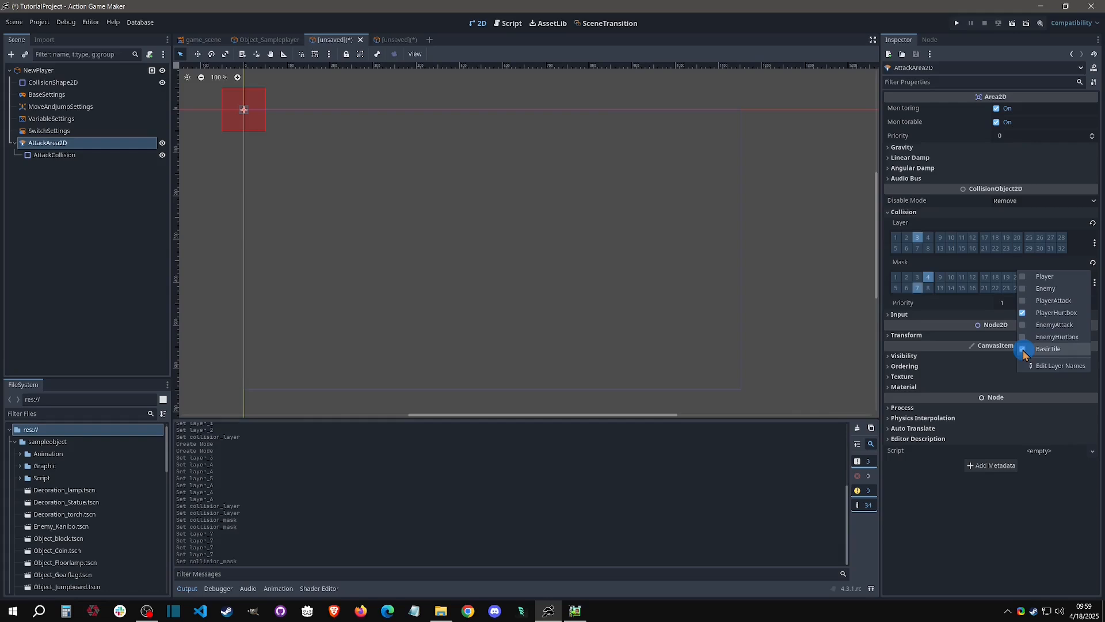
left_click(1094, 242)
left_click(1093, 243)
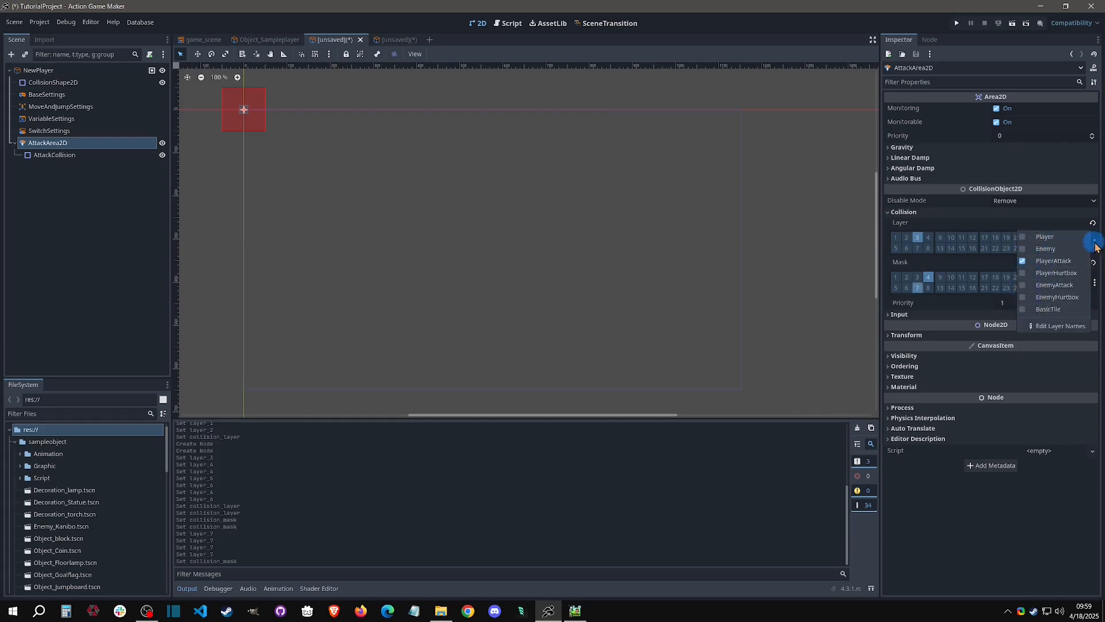
left_click(1095, 246)
left_click(1095, 245)
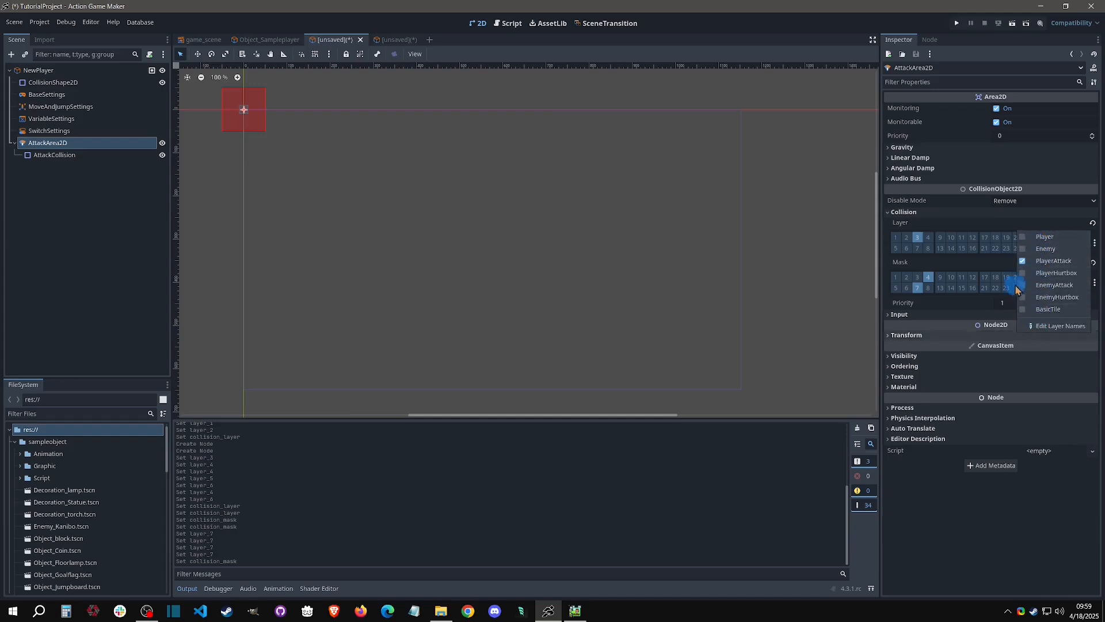
left_click(1000, 267)
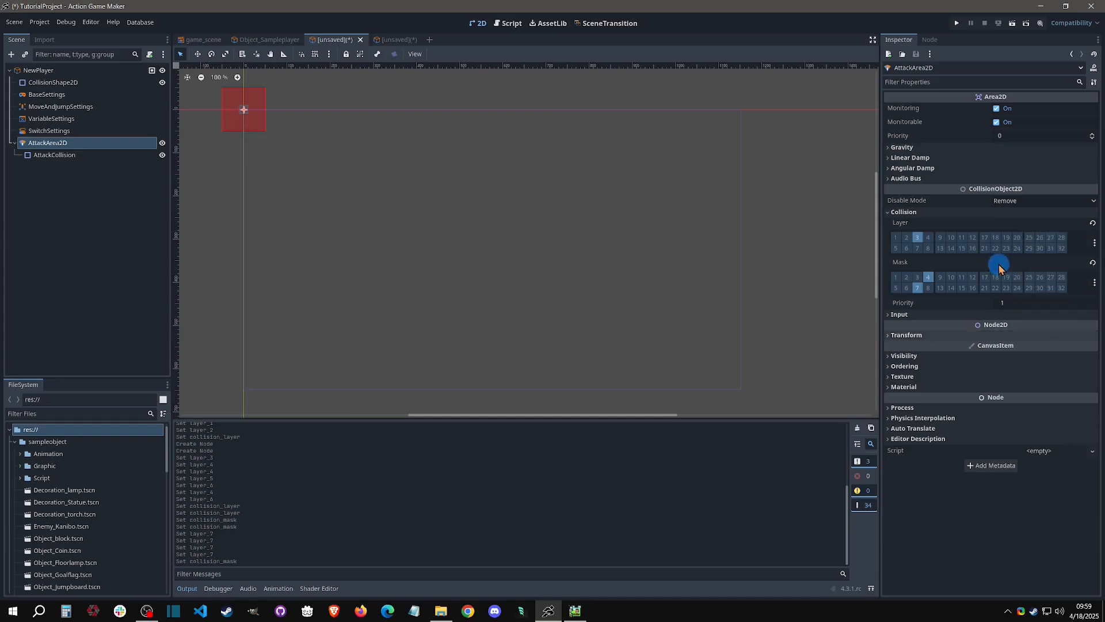
left_click(1094, 243)
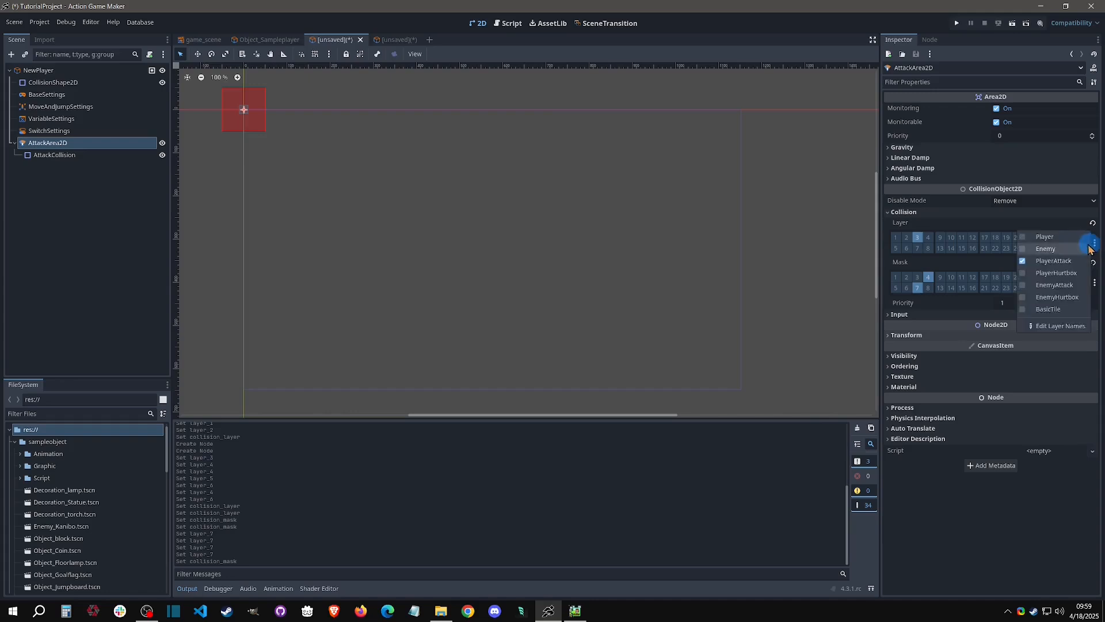
left_click(1003, 265)
- Replace PlayerHurtbox with EnemyHurtbox in AttackArea2D's collision mask, and toggle EnemyAttack on and back off
left_click(1094, 283)
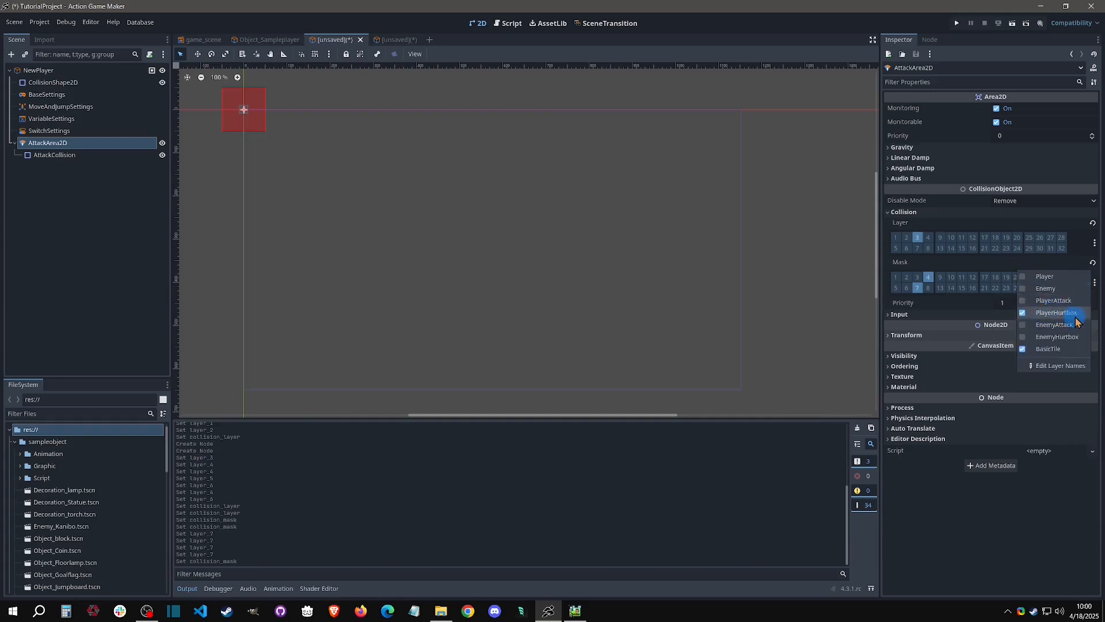
left_click(1023, 314)
left_click(1024, 337)
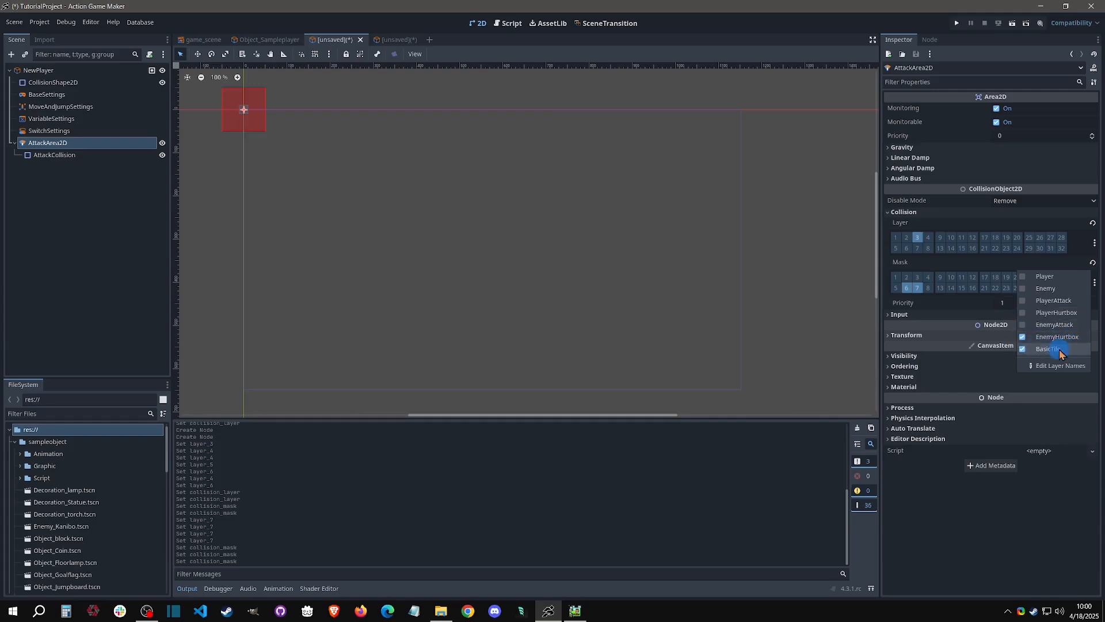
left_click(1023, 325)
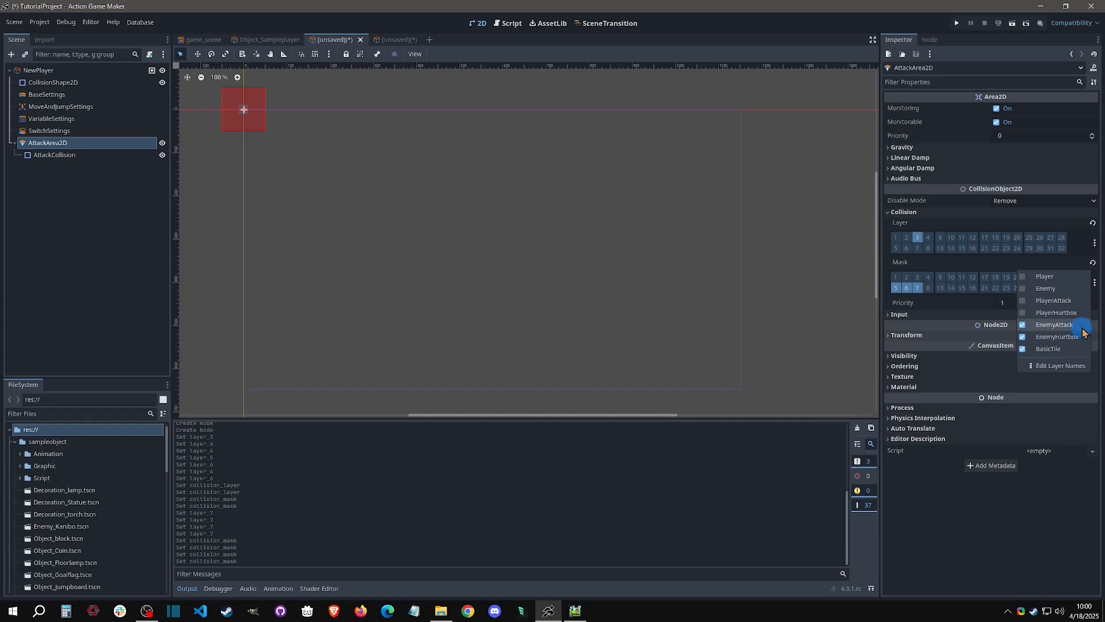
left_click(1026, 325)
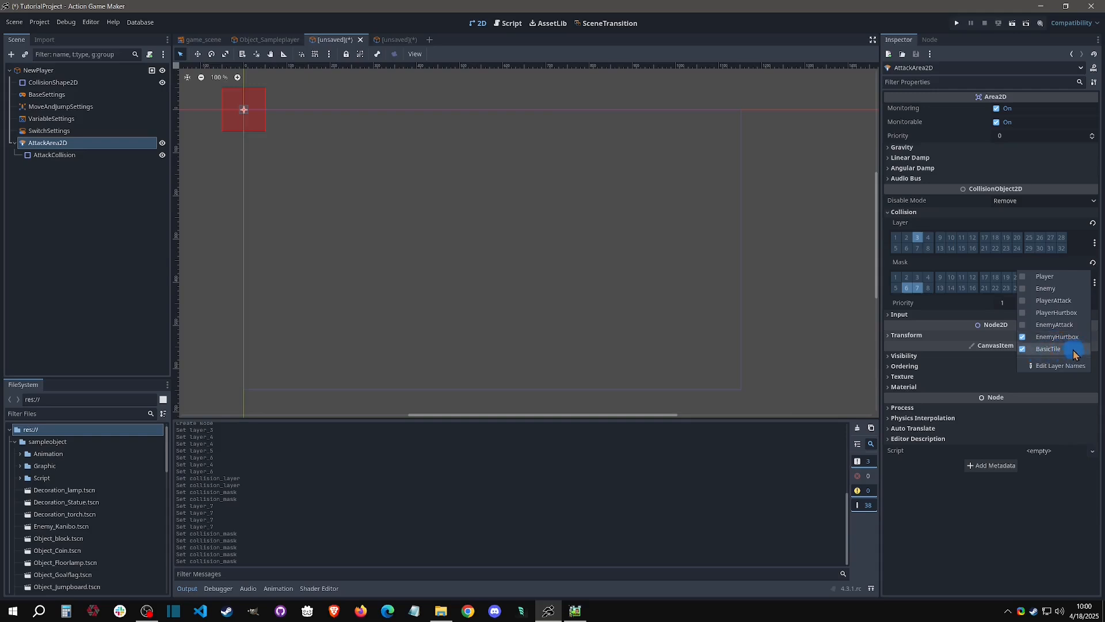
left_click(1094, 283)
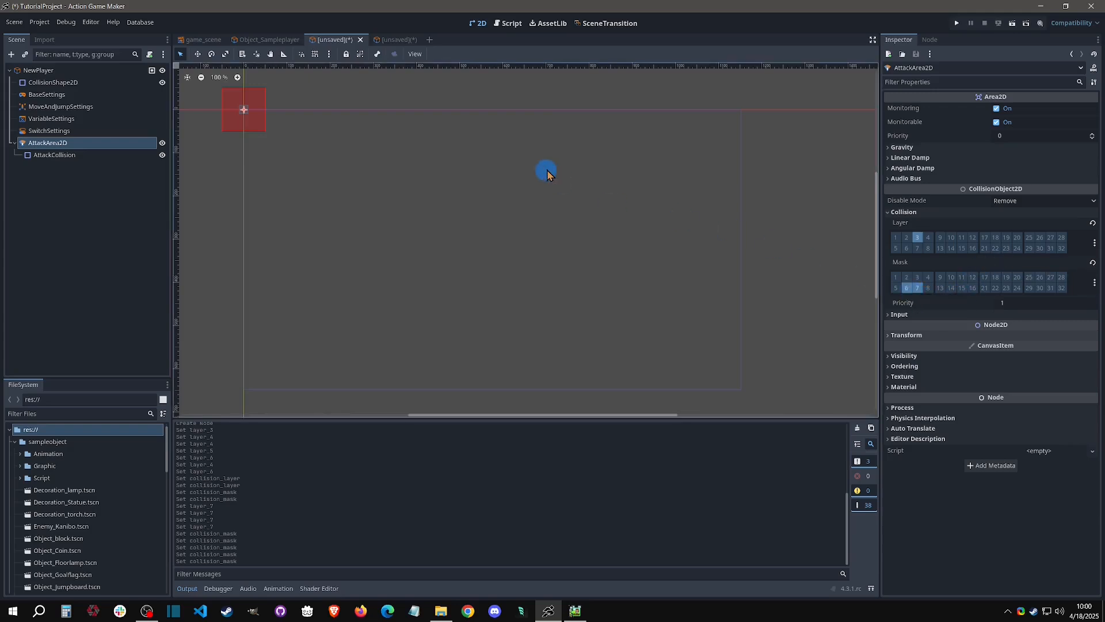
- In the Enemy scene, add a HitArea2D node as a child of Enemy
left_click(397, 42)
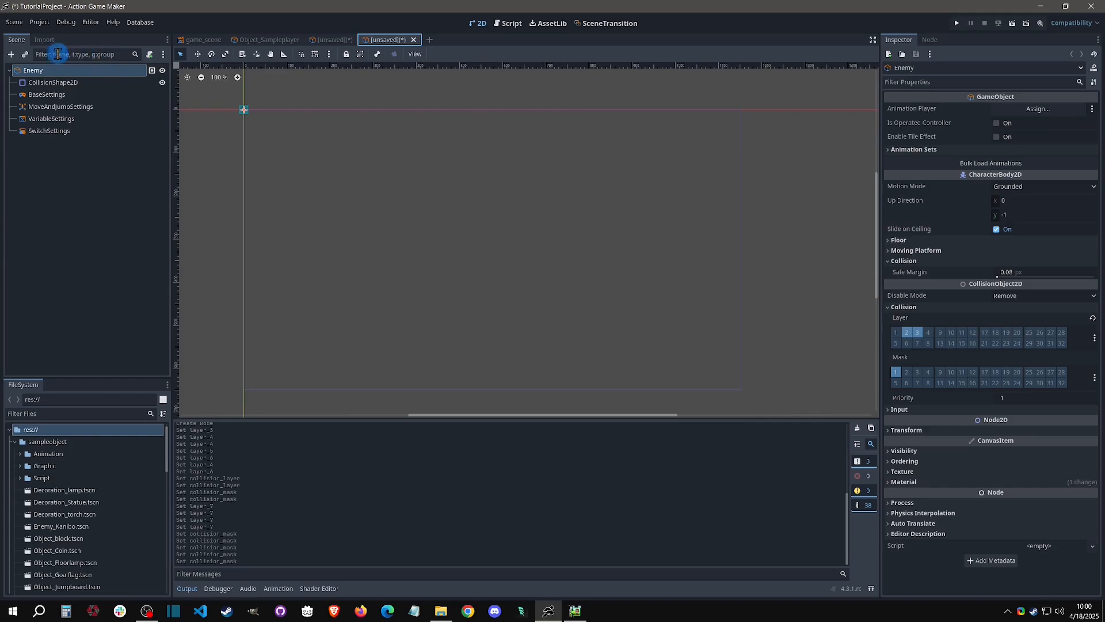
right_click(51, 70)
left_click(84, 95)
type("hit")
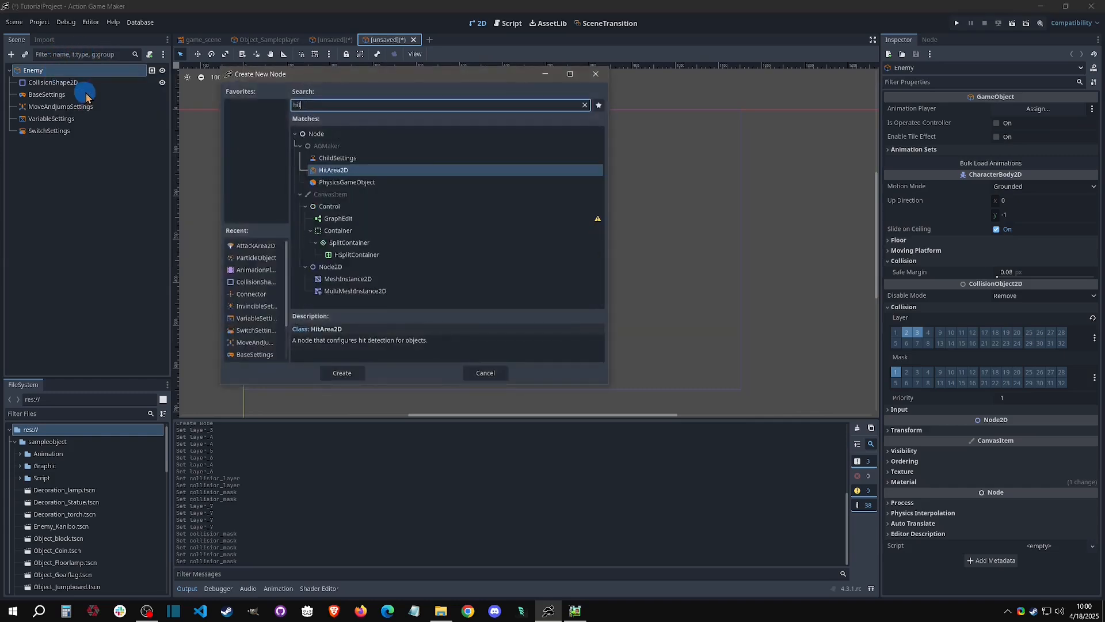
key("Return")
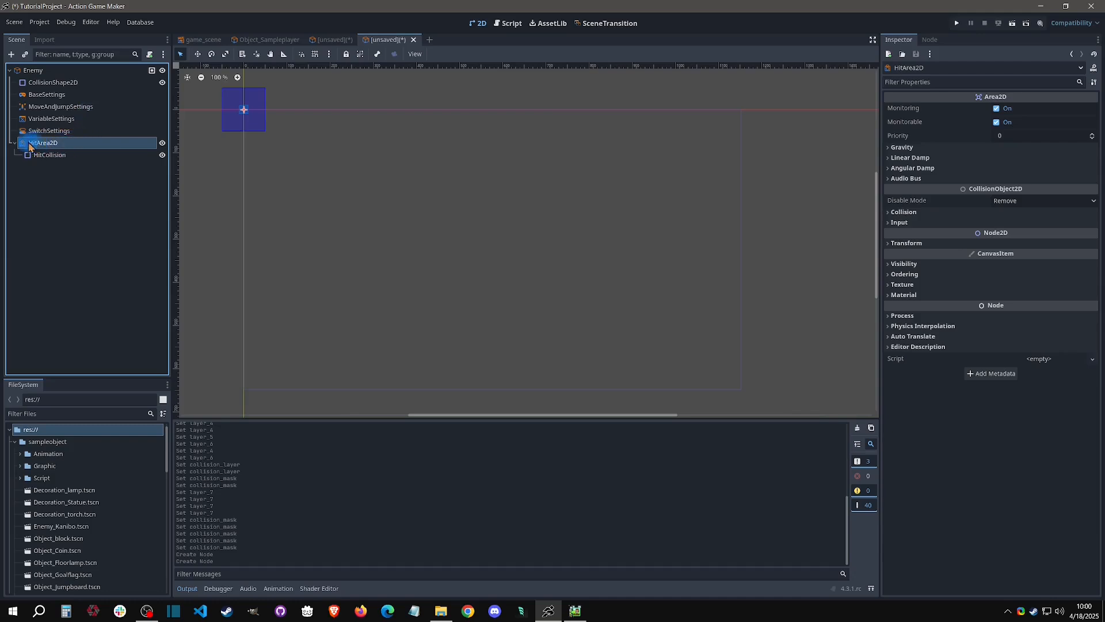
left_click(326, 39)
left_click(382, 39)
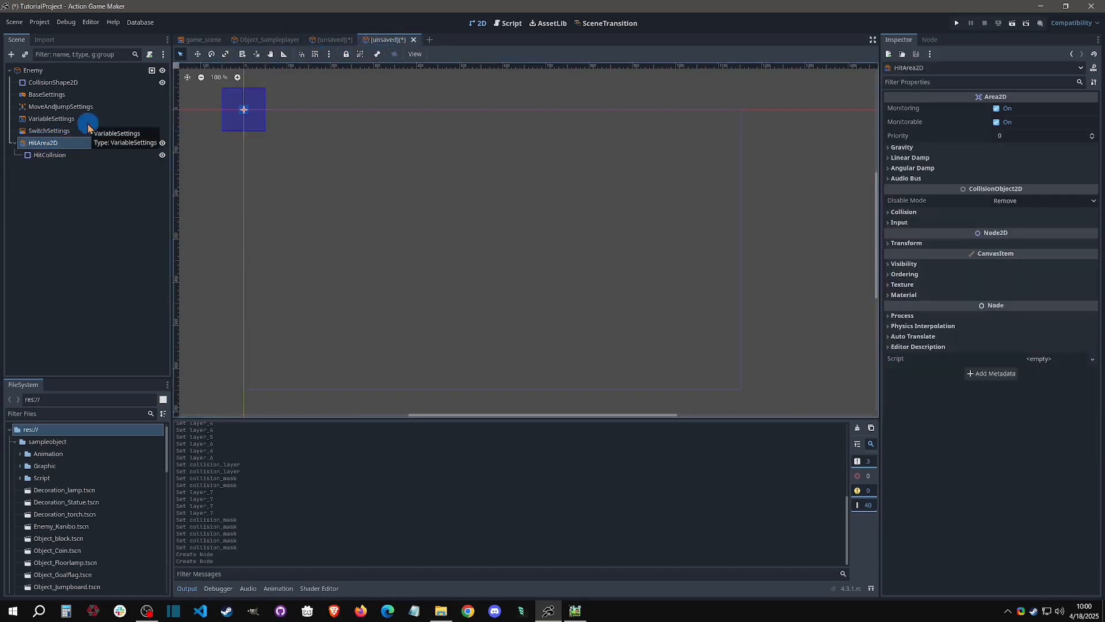
- Put the enemy's HitArea2D on the EnemyHurtbox collision layer only, removing Player
left_click(43, 143)
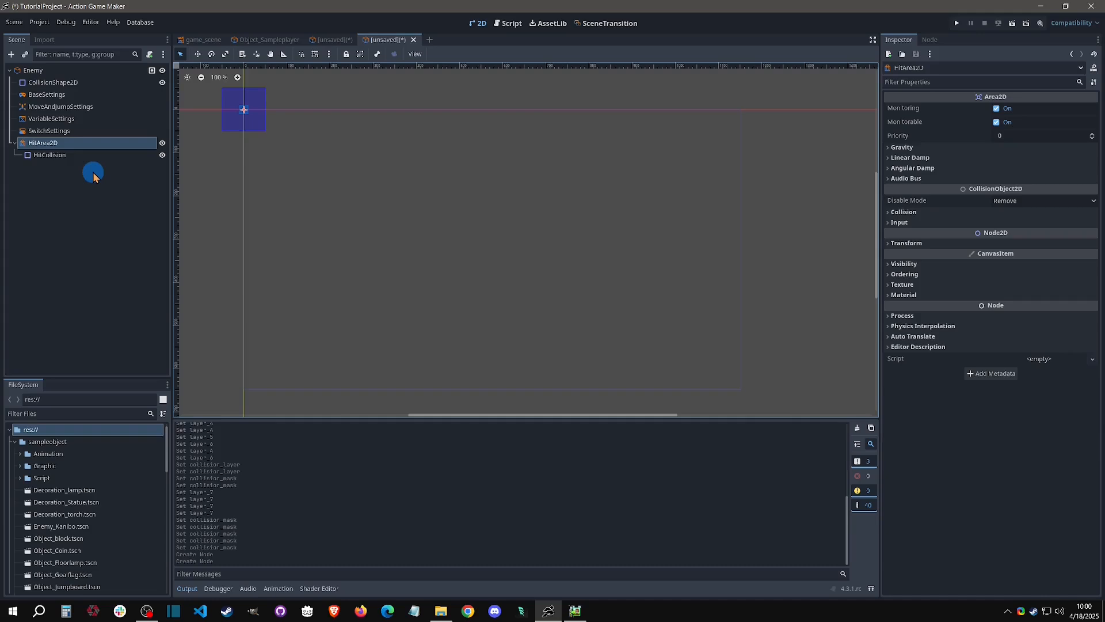
left_click(916, 213)
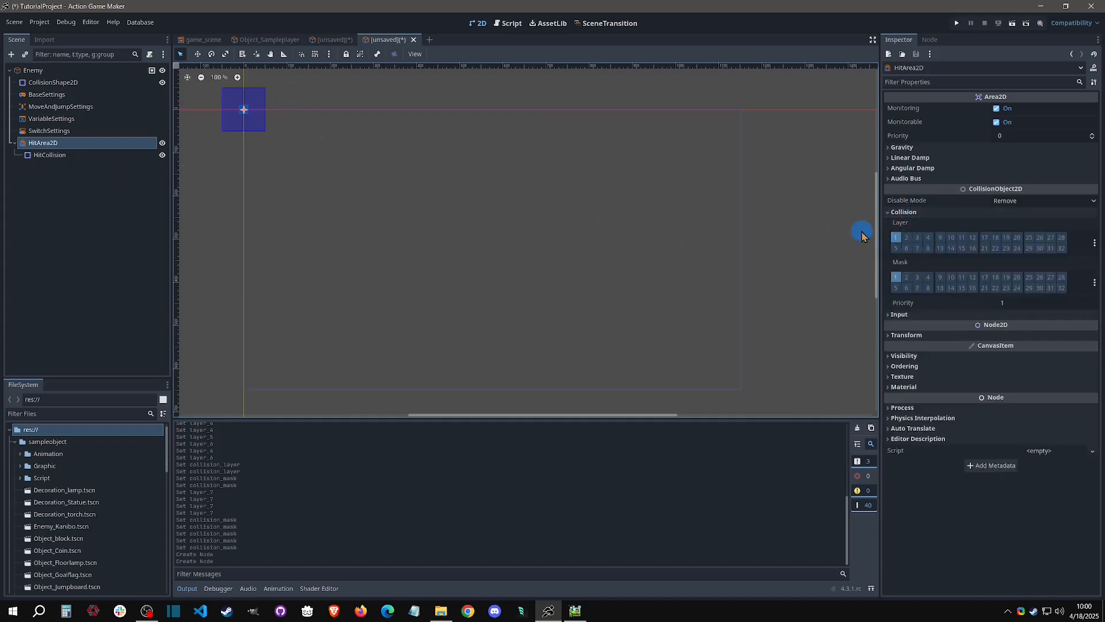
left_click(1095, 243)
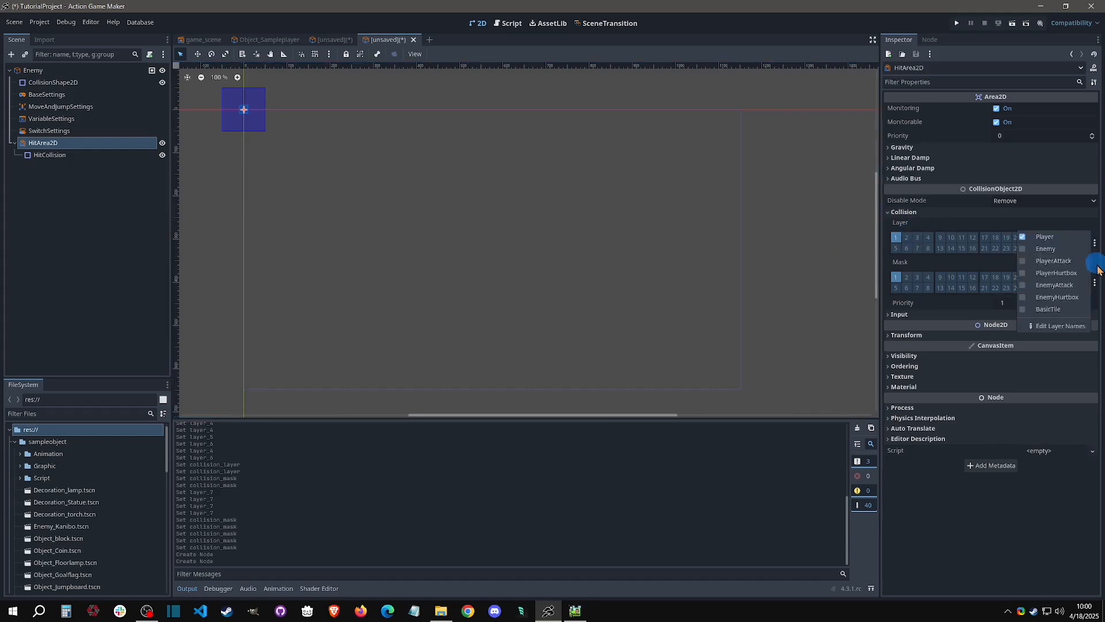
left_click(1024, 237)
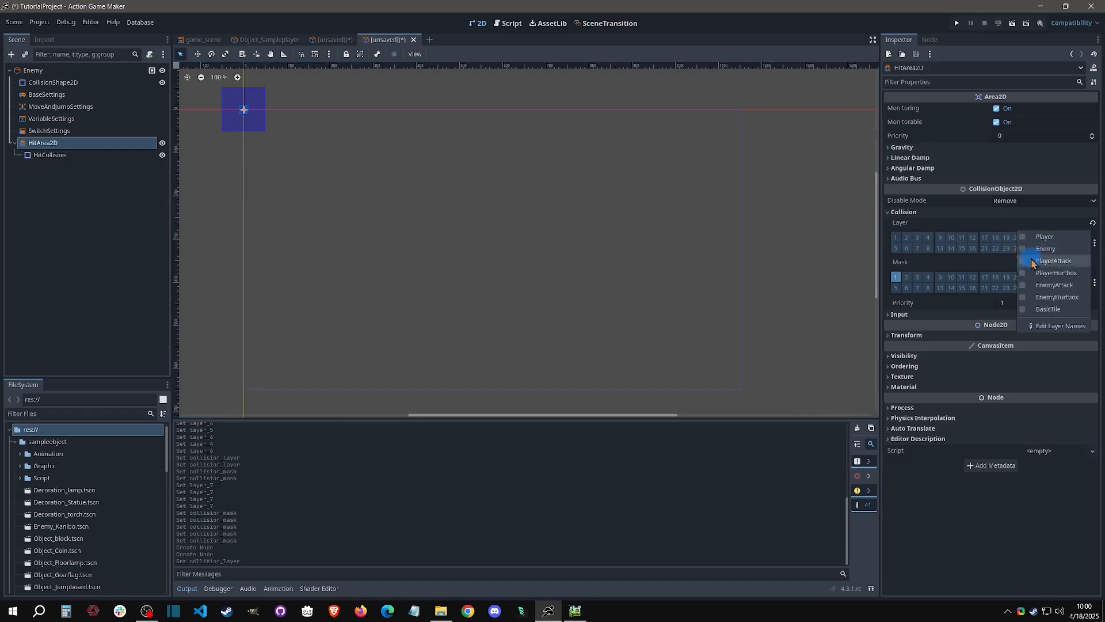
left_click(1024, 297)
left_click(956, 262)
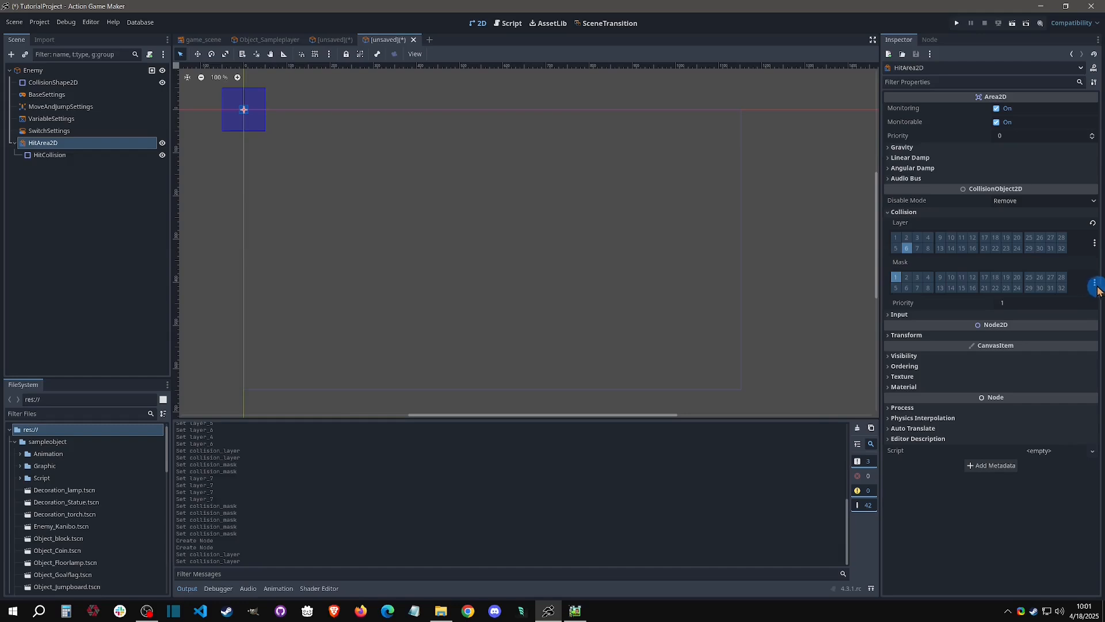
- Set the enemy HitArea2D's collision mask to PlayerAttack only, removing Player
left_click(1095, 282)
left_click(1022, 301)
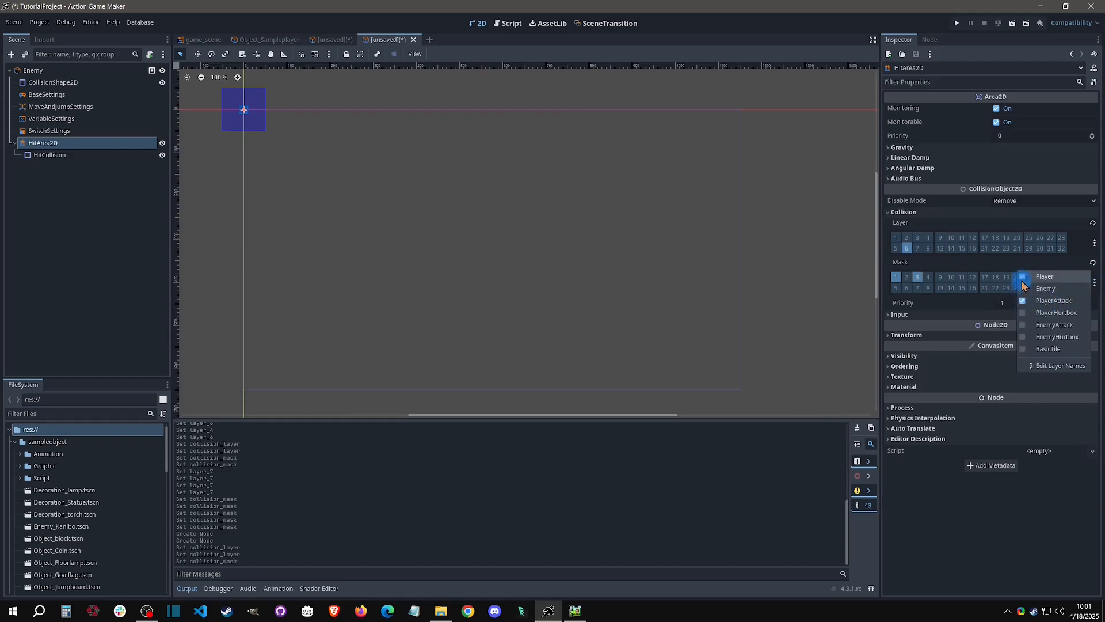
left_click(1024, 277)
left_click(988, 267)
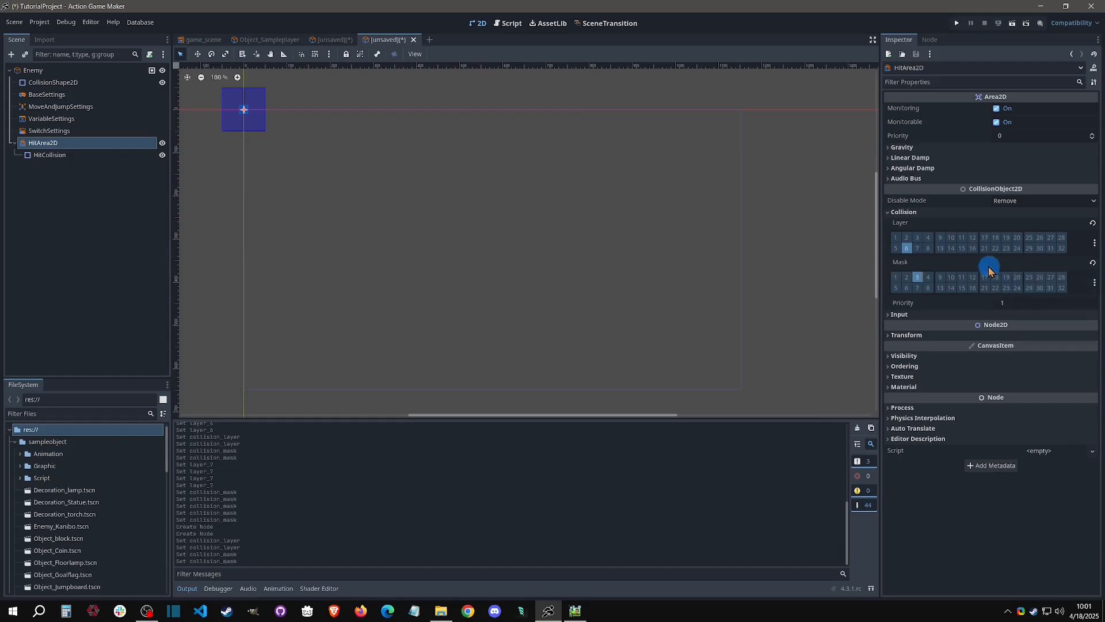
left_click(48, 143)
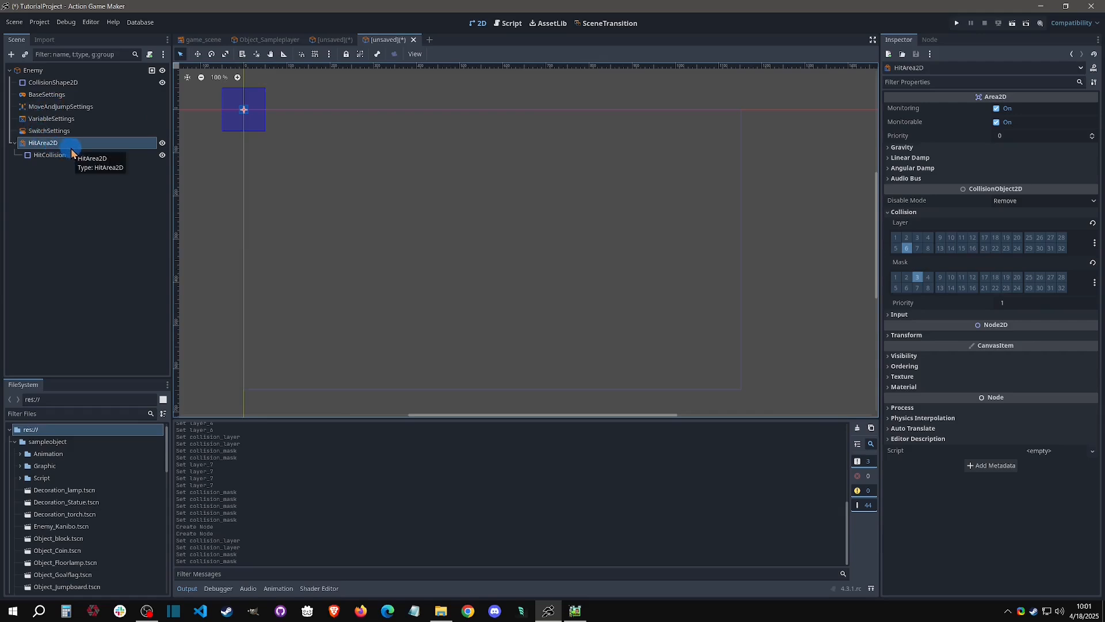
- In the NewPlayer scene, add a SightRange node as a child of NewPlayer
left_click(332, 39)
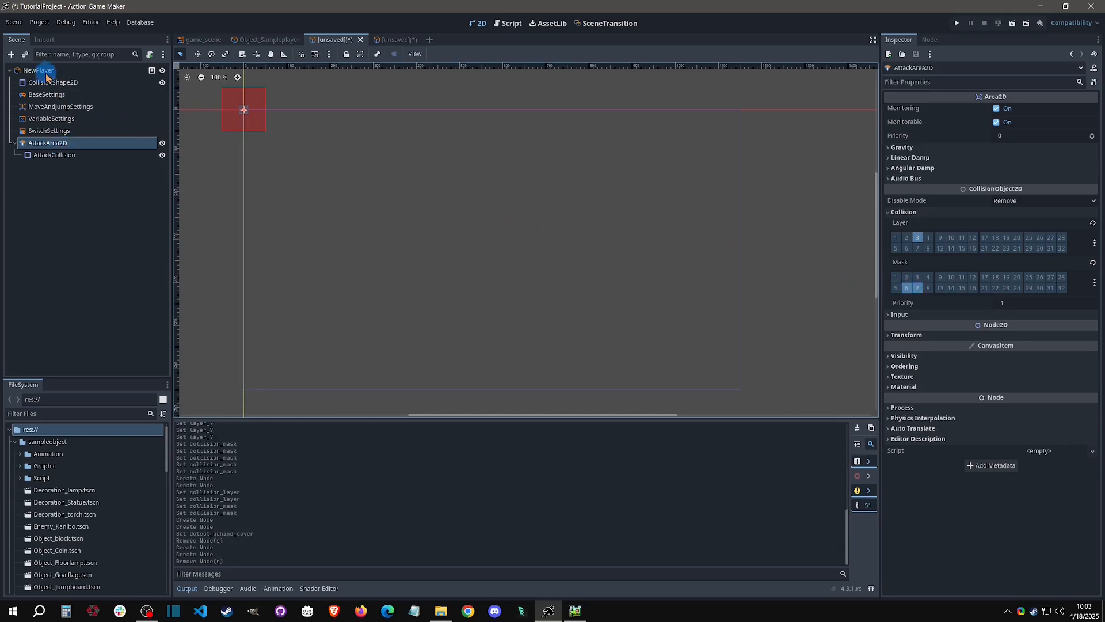
right_click(40, 70)
left_click(75, 84)
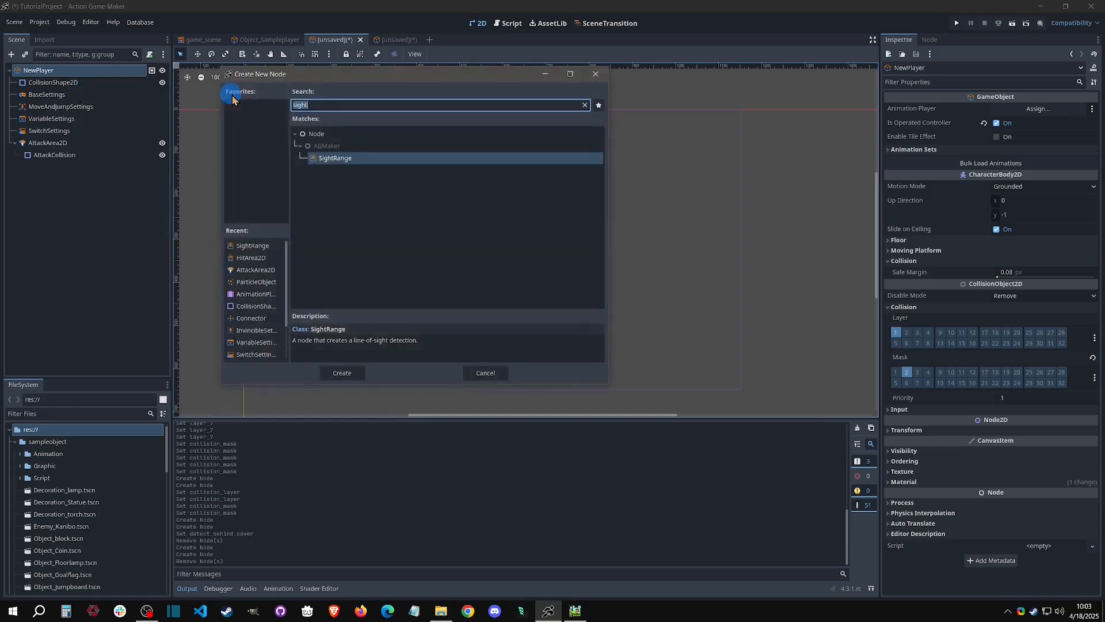
key("Return")
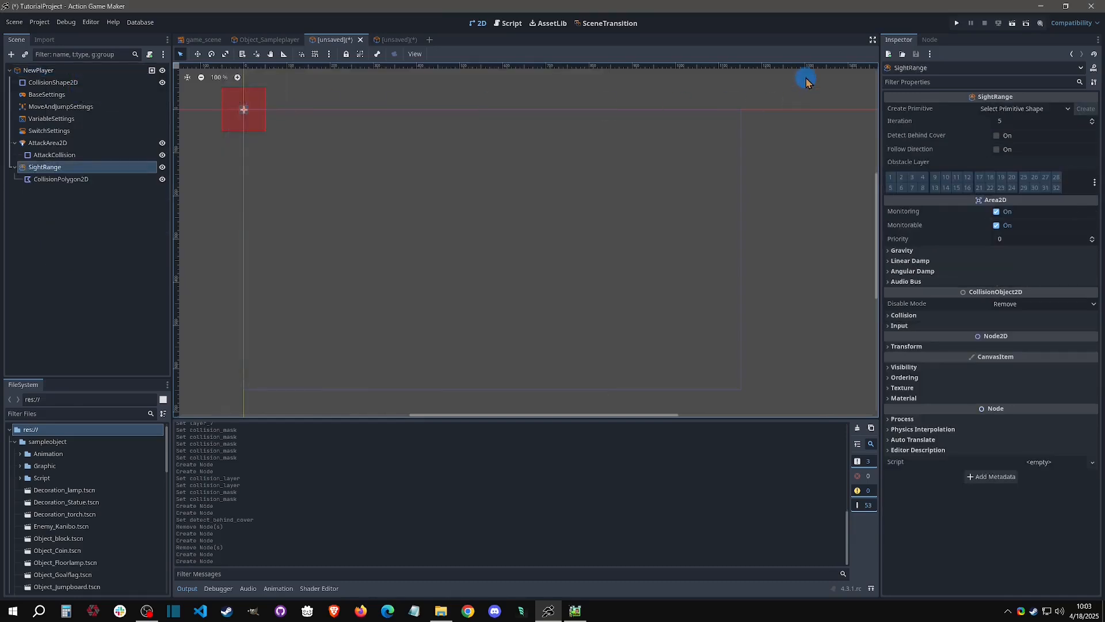
- Clear the SightRange's collision layer by removing Player, toggling Enemy on and back off
left_click(903, 315)
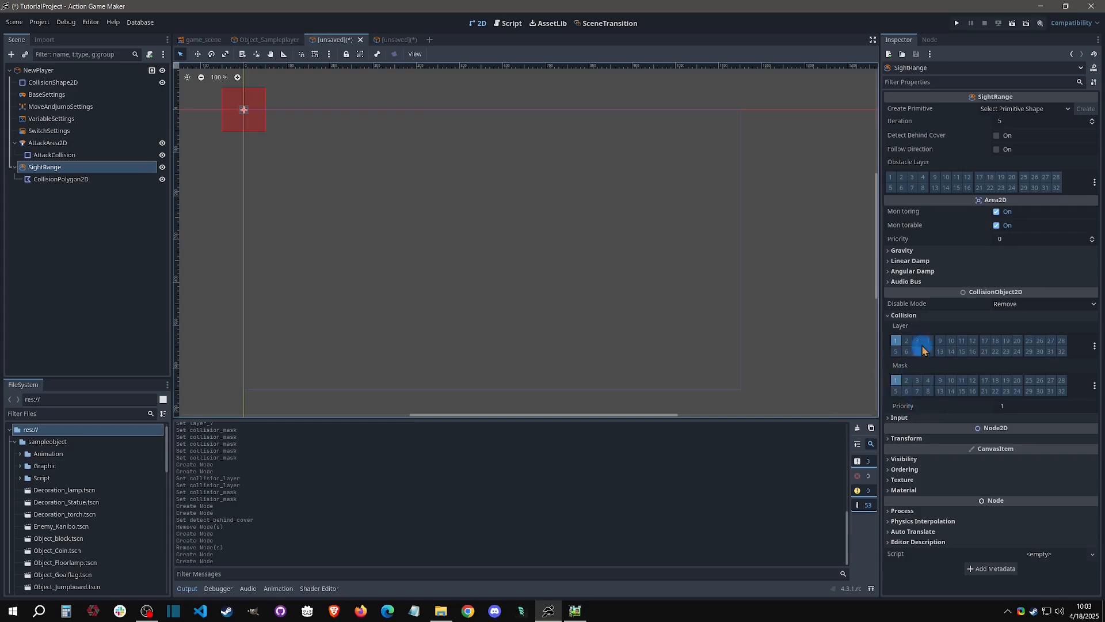
left_click(1094, 346)
left_click(1022, 351)
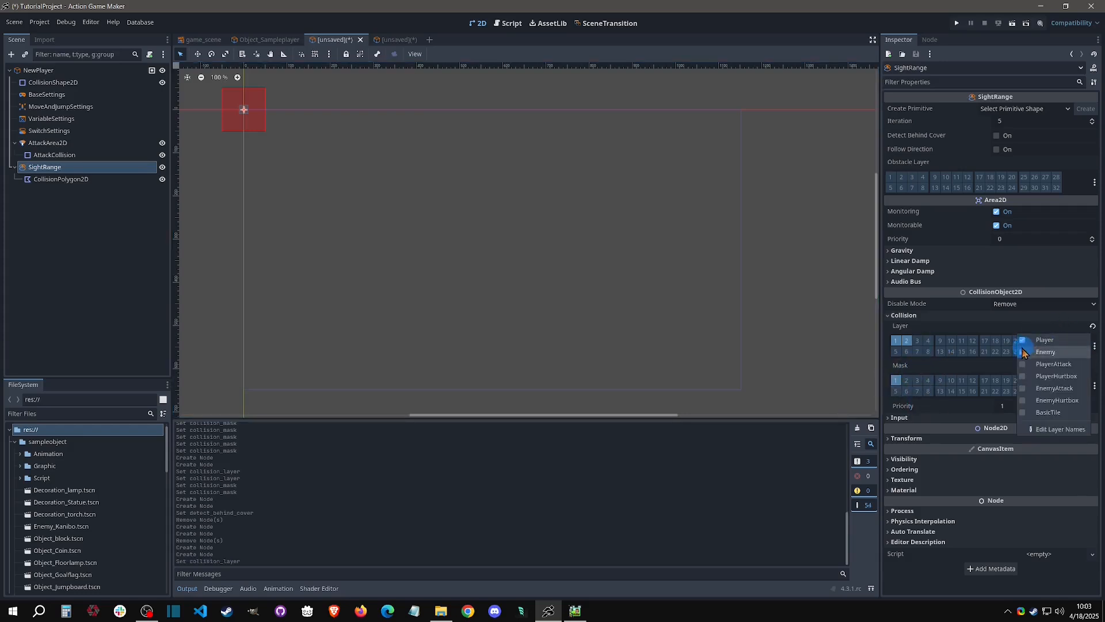
left_click(1022, 341)
left_click(1022, 351)
left_click(1018, 329)
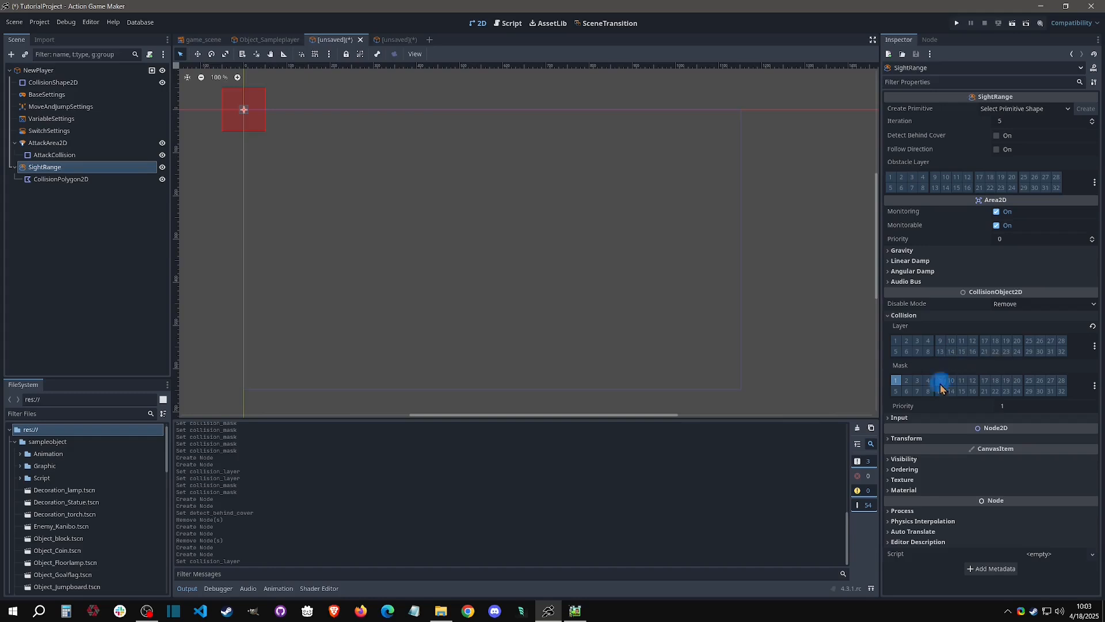
- Set the SightRange's collision mask to Enemy only, removing Player
left_click(1094, 384)
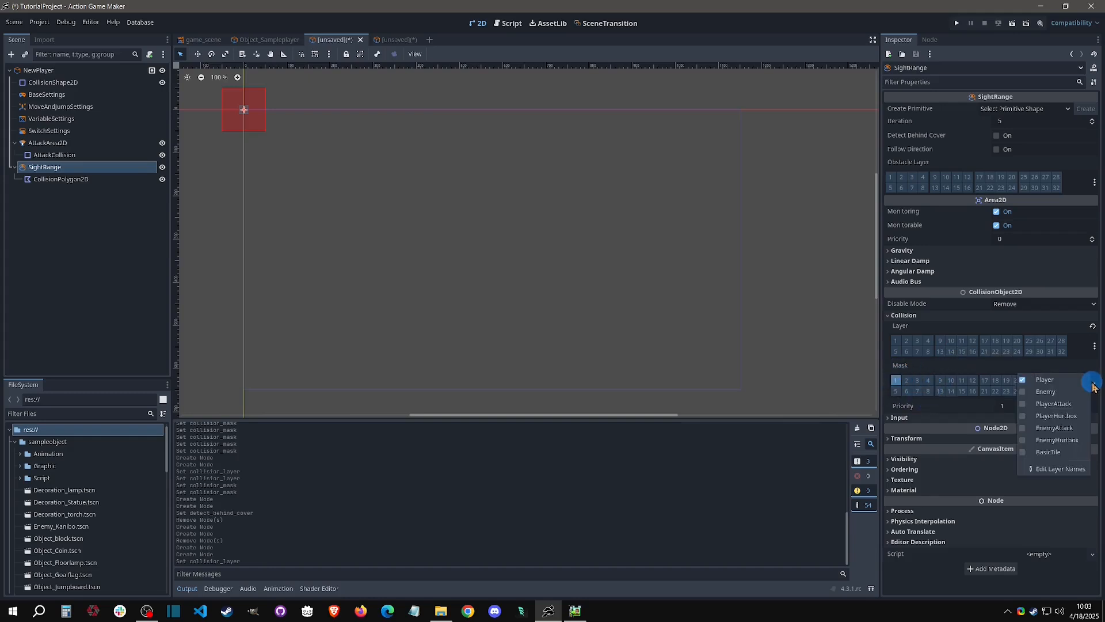
left_click(1058, 393)
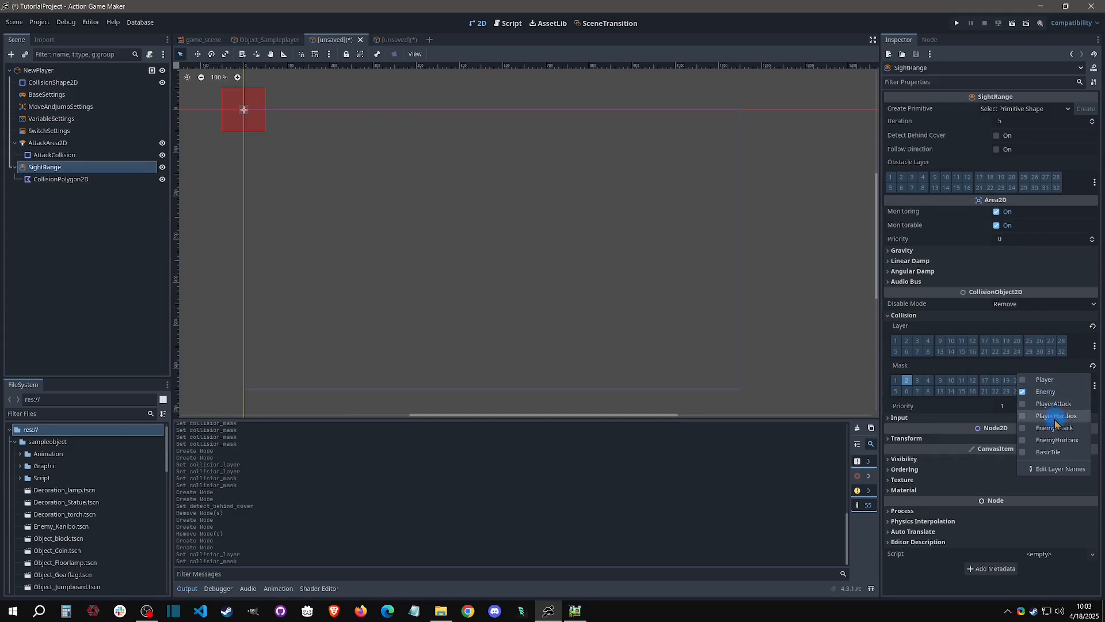
left_click(959, 372)
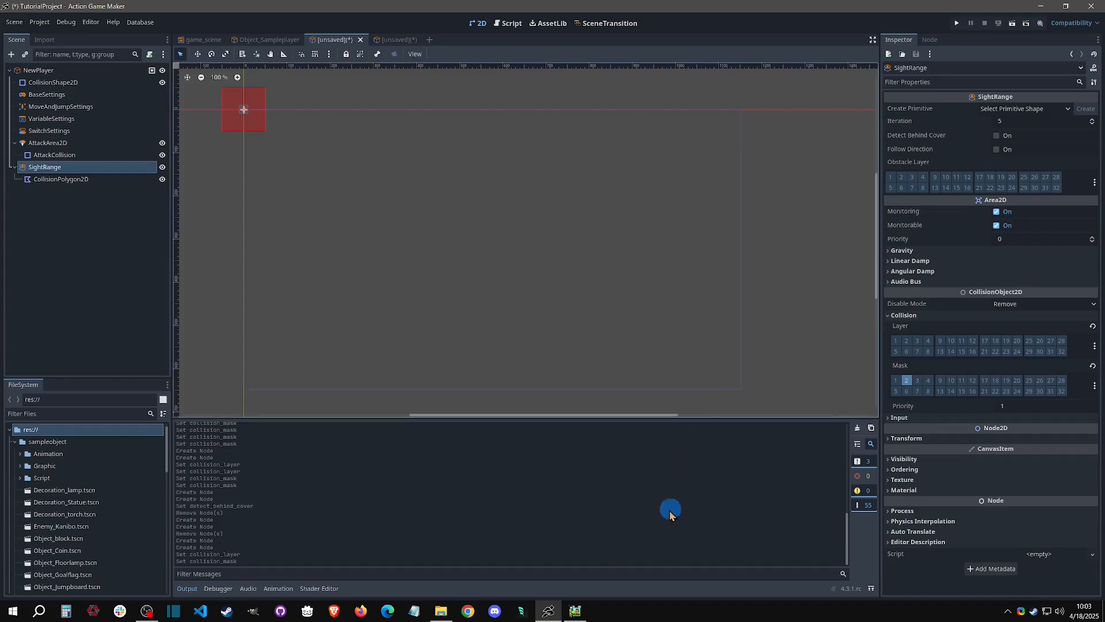
- Look at the player's Field of Vision settings in Pixel Game Maker MV and return to Action Game Maker
left_click(575, 611)
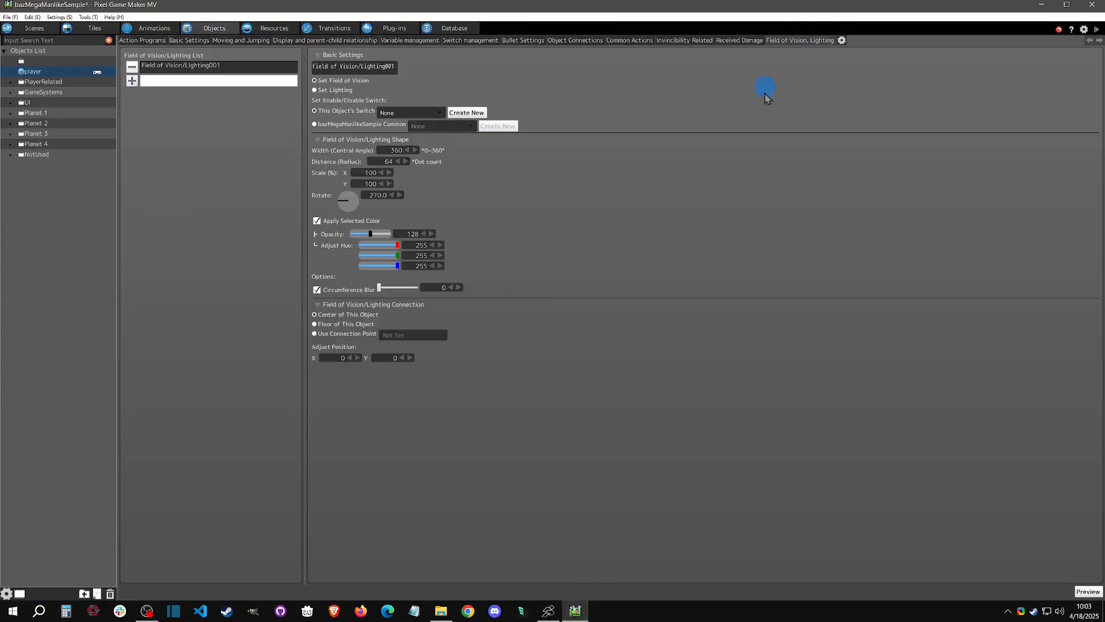
left_click(548, 610)
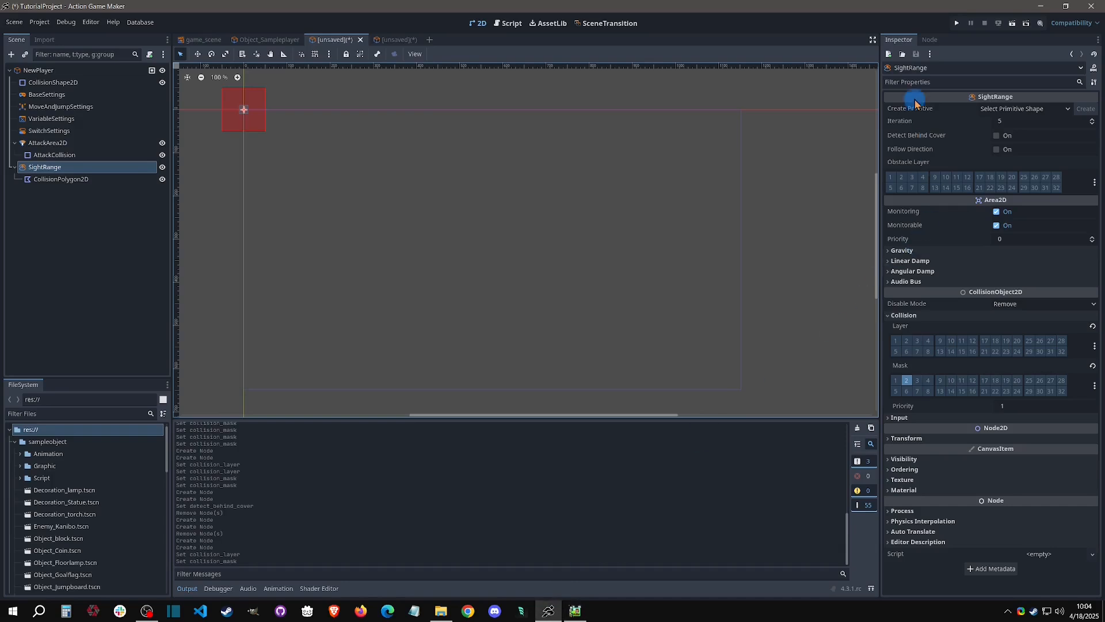
- Enable Detect Behind Cover on the SightRange and set its Obstacle Layer to BasicTile
left_click(996, 135)
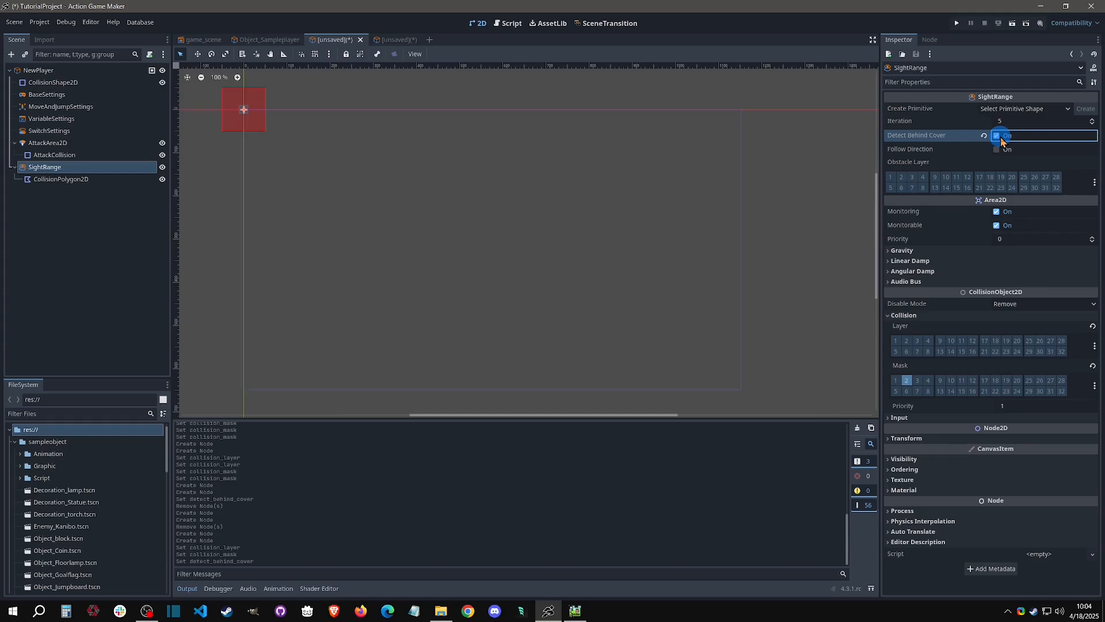
left_click(1095, 183)
left_click(1025, 251)
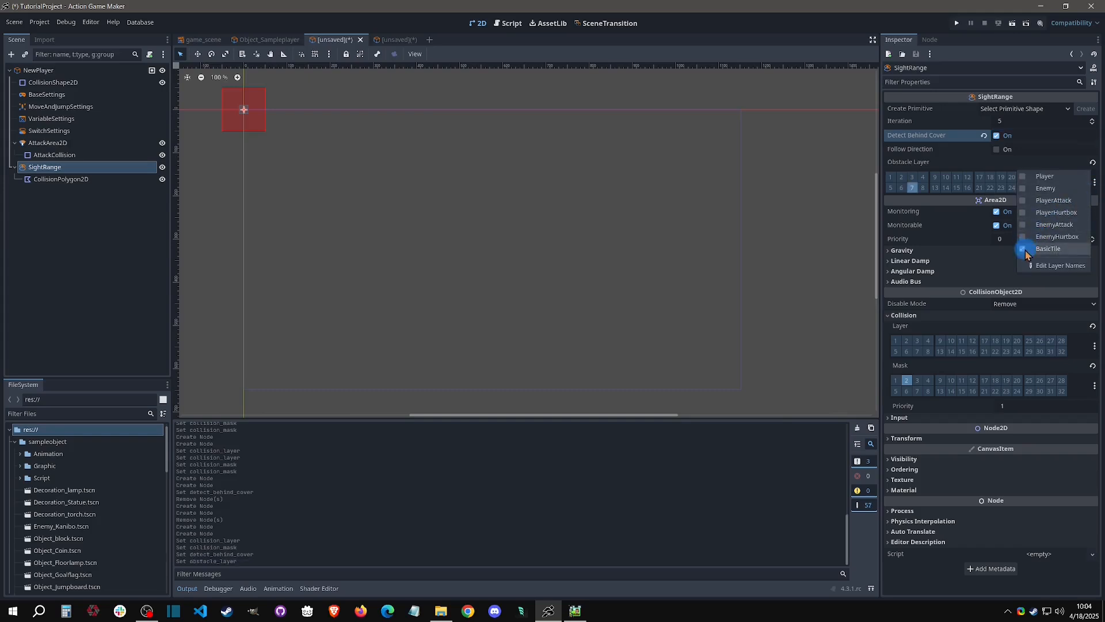
left_click(1069, 169)
left_click(913, 188)
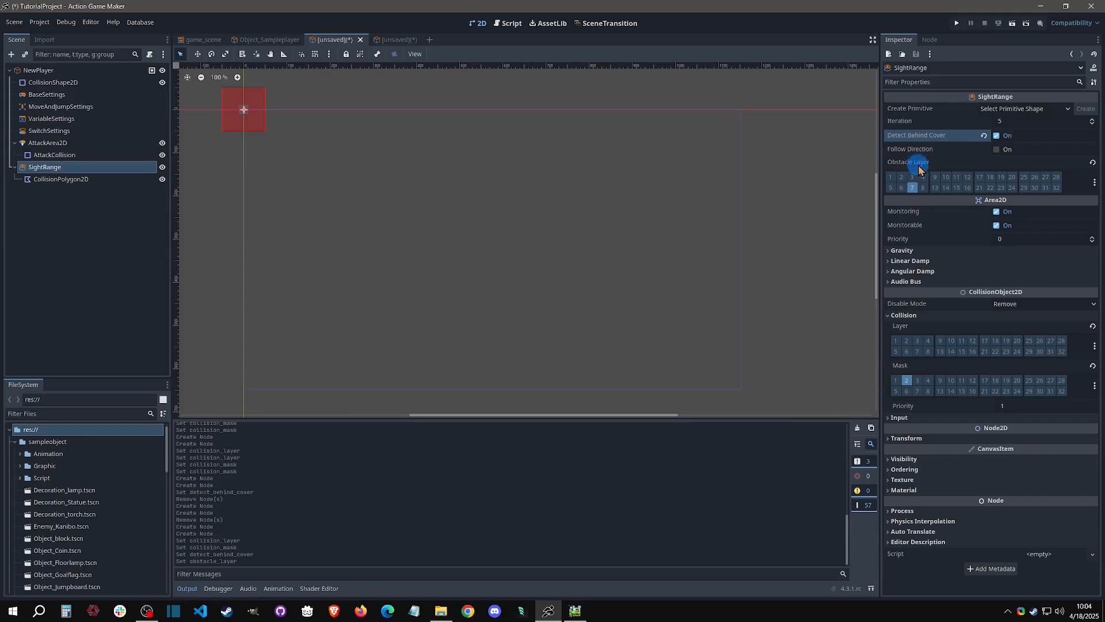
mouse_move(919, 169)
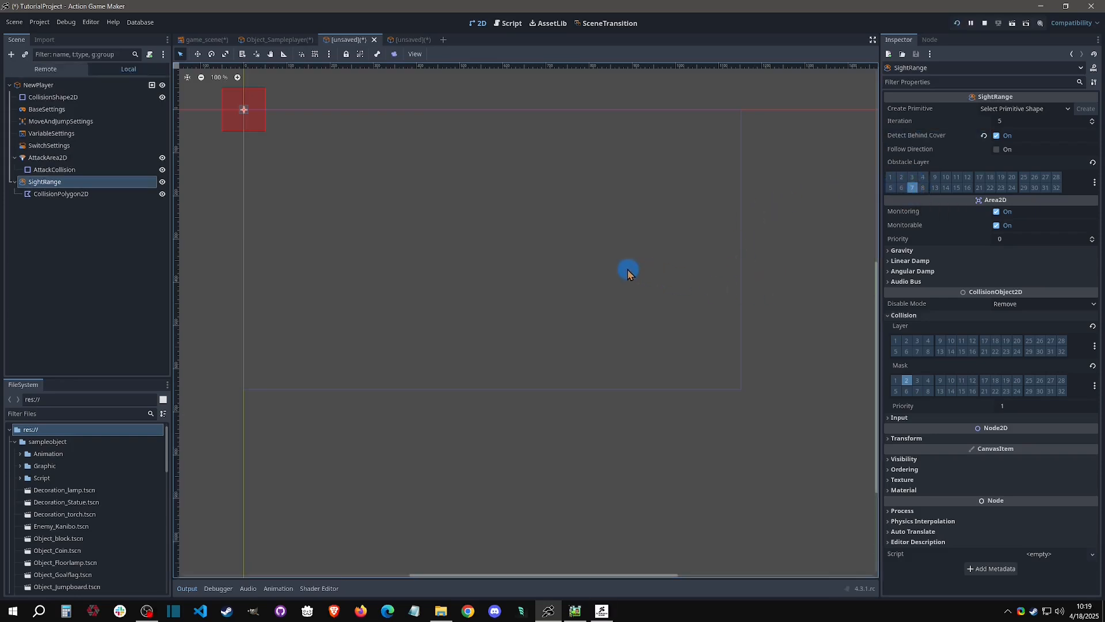
- Review the NewPlayer root node's collision layer and mask
left_click(64, 85)
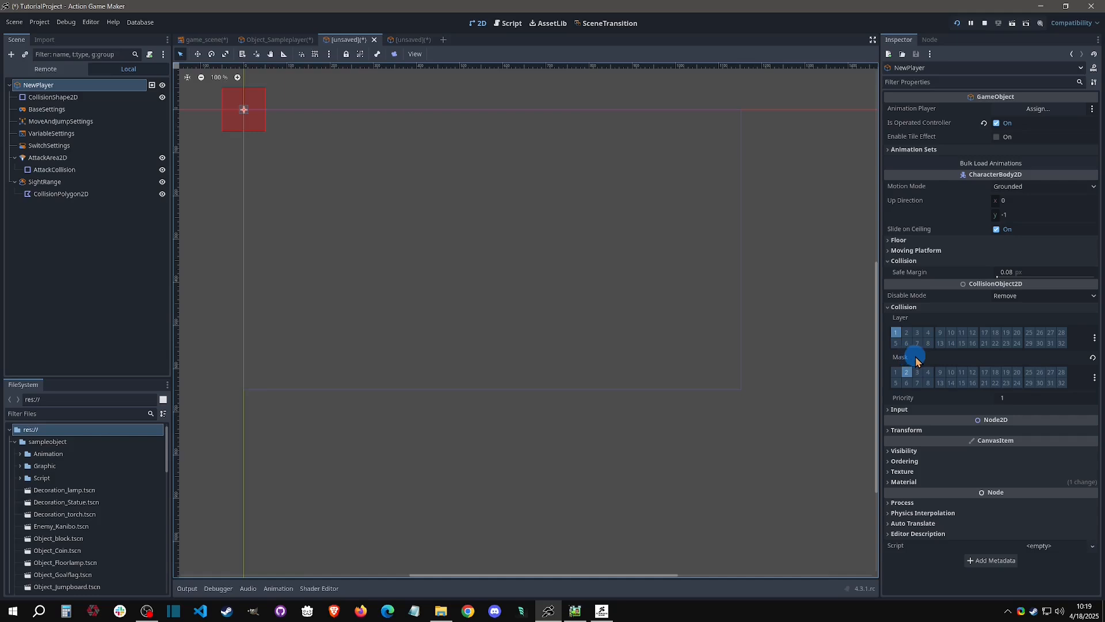
mouse_move(917, 360)
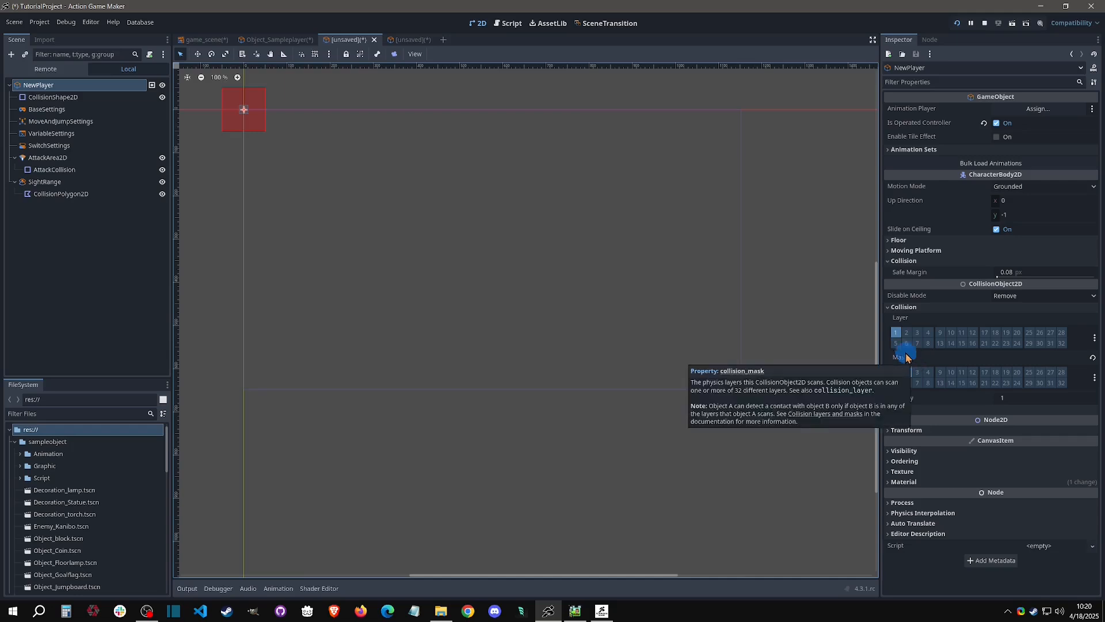
- In game_scene, put the Base tile set's physics layer on collision layer 7 only and clear its collision mask
left_click(208, 42)
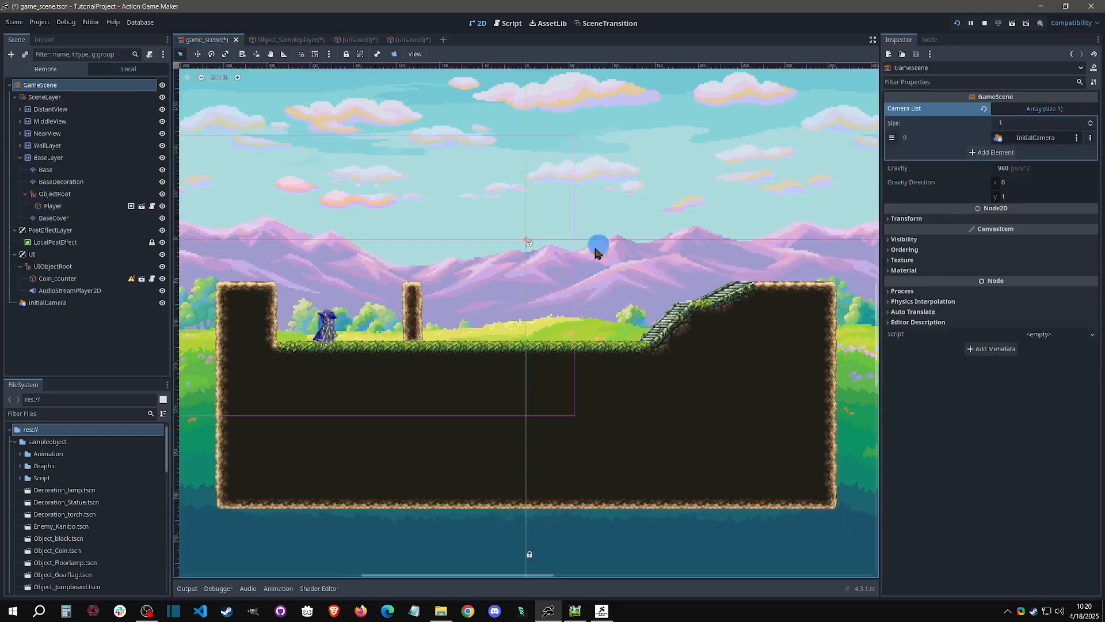
left_click(45, 169)
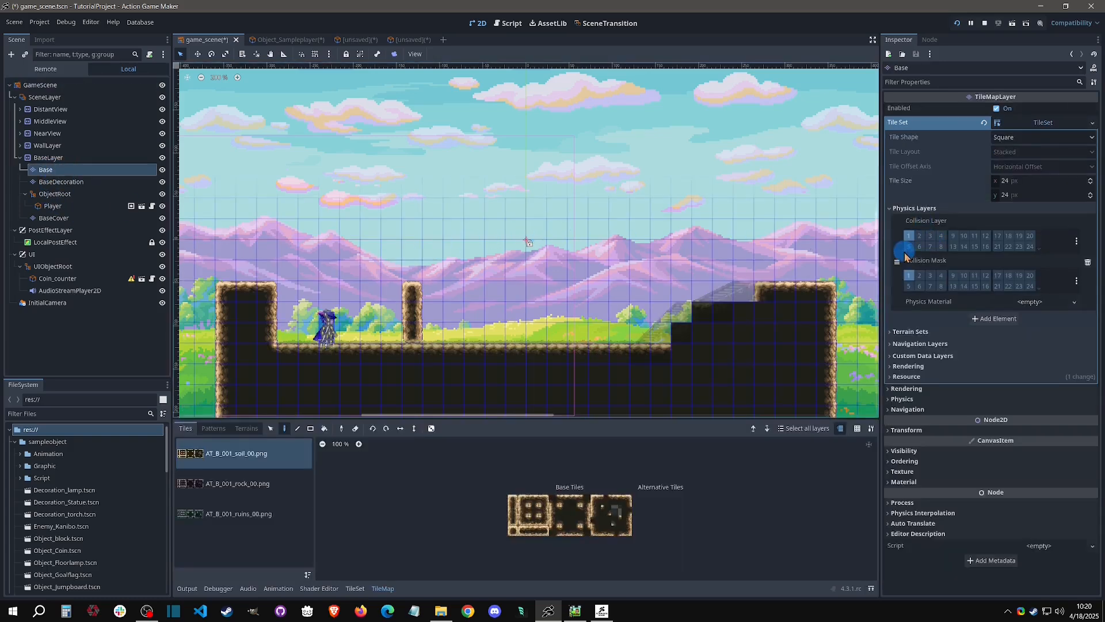
left_click(909, 276)
left_click(932, 247)
left_click(910, 235)
left_click(920, 275)
left_click(962, 269)
- Playtest the scene by moving the player right, and close the game window
left_click(956, 23)
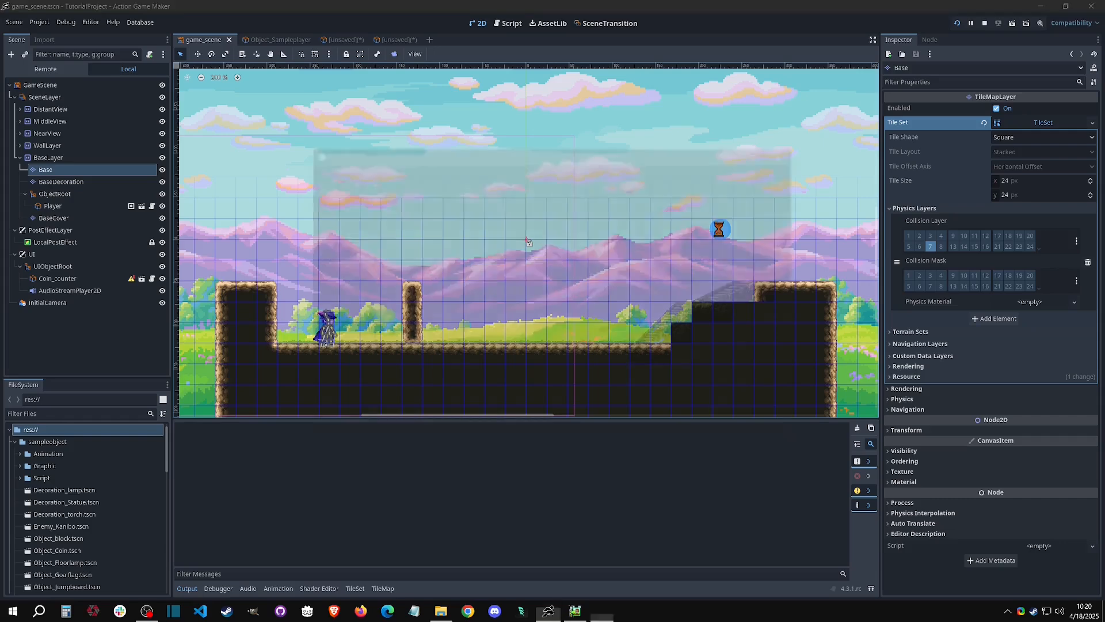
key("Right")
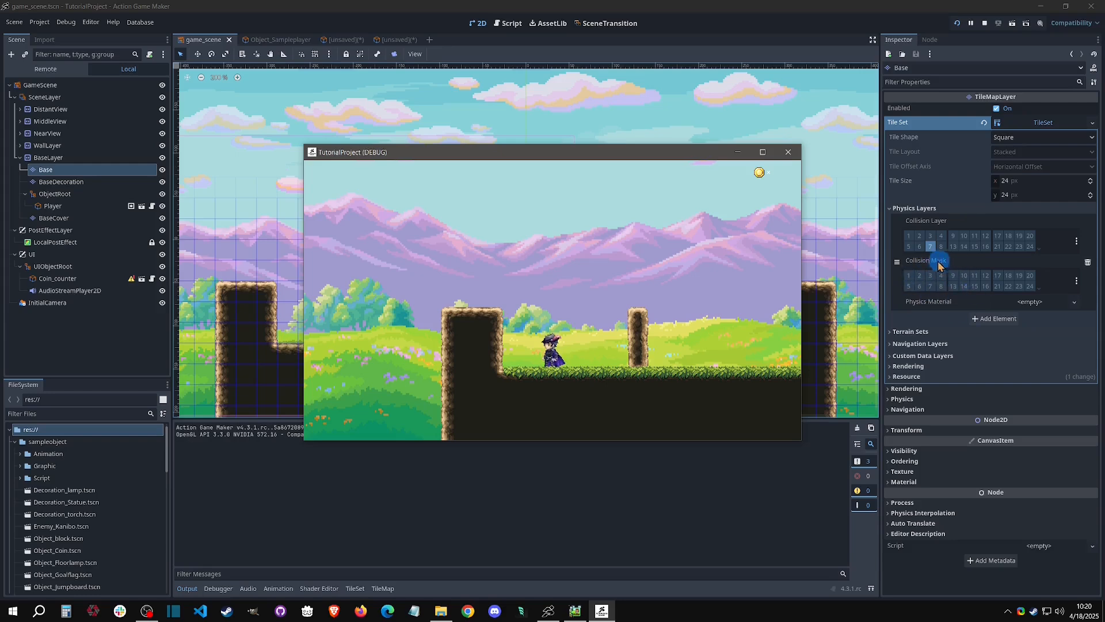
left_click(788, 152)
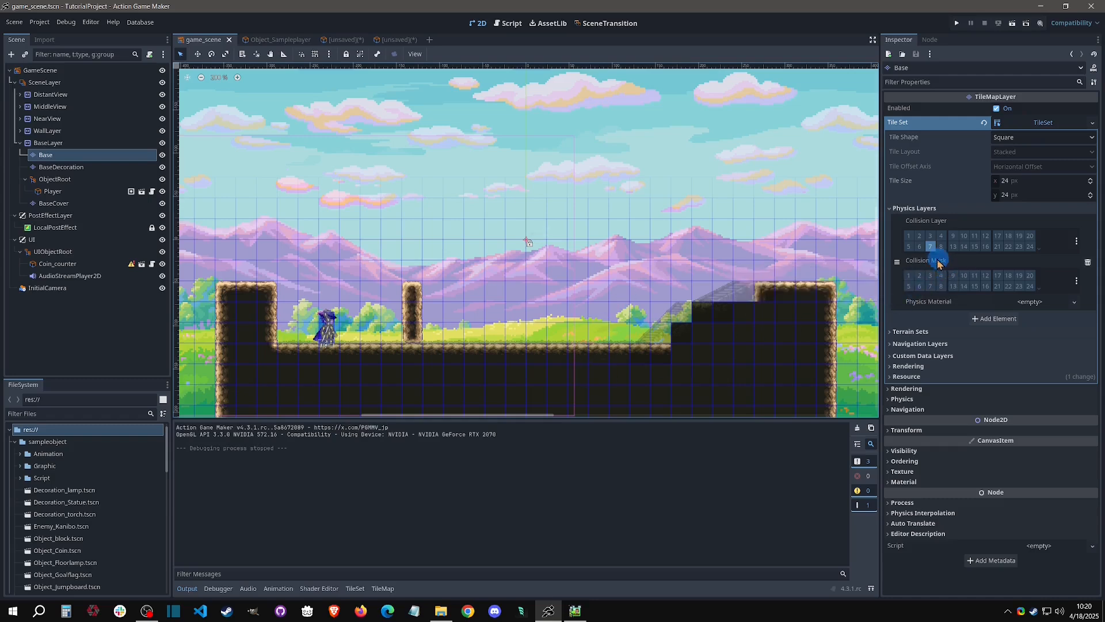
right_click(86, 146)
left_click(85, 160)
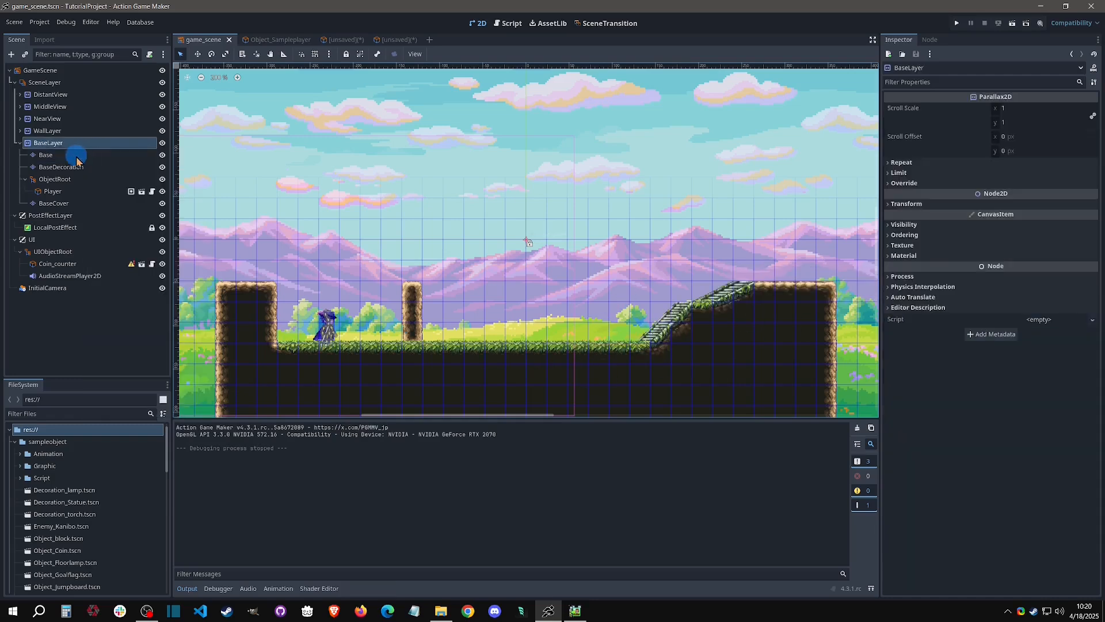
right_click(77, 159)
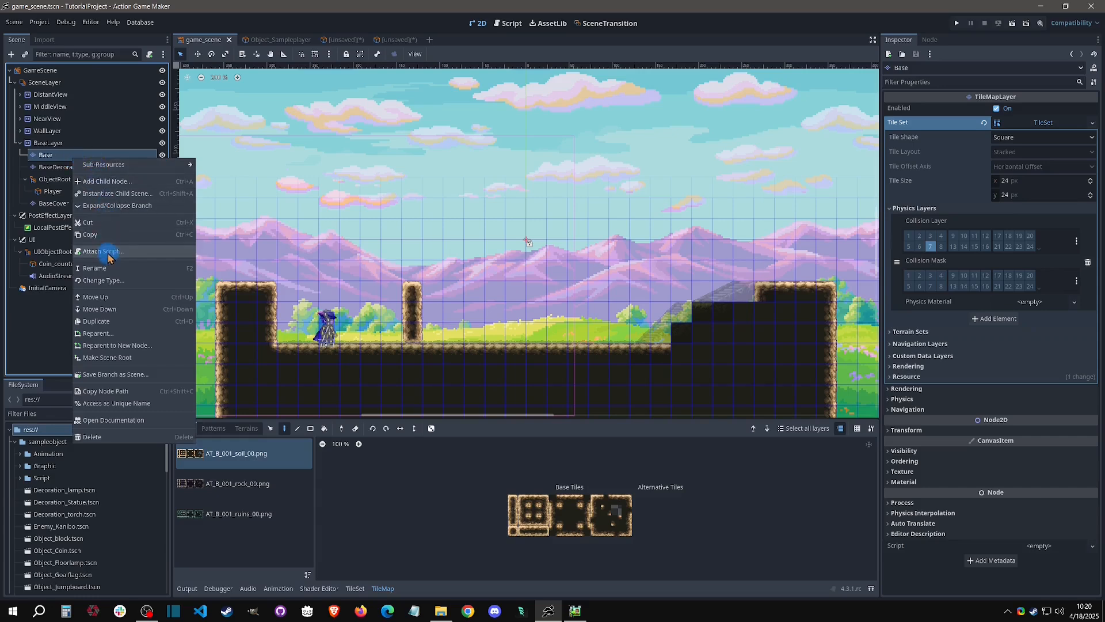
left_click(107, 247)
left_click(548, 246)
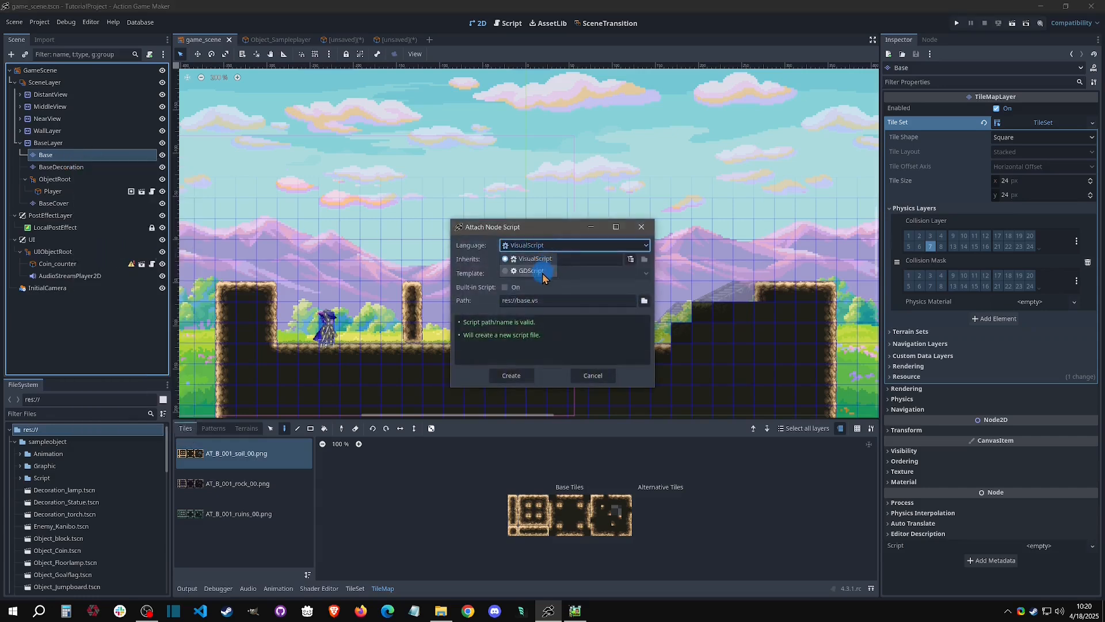
left_click(542, 271)
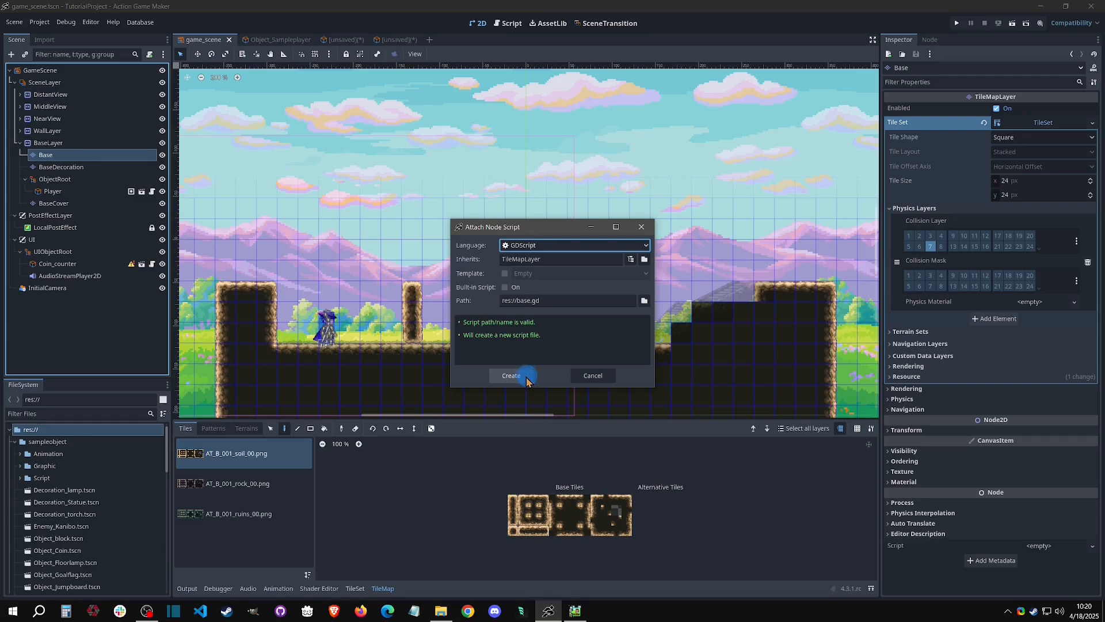
left_click(593, 376)
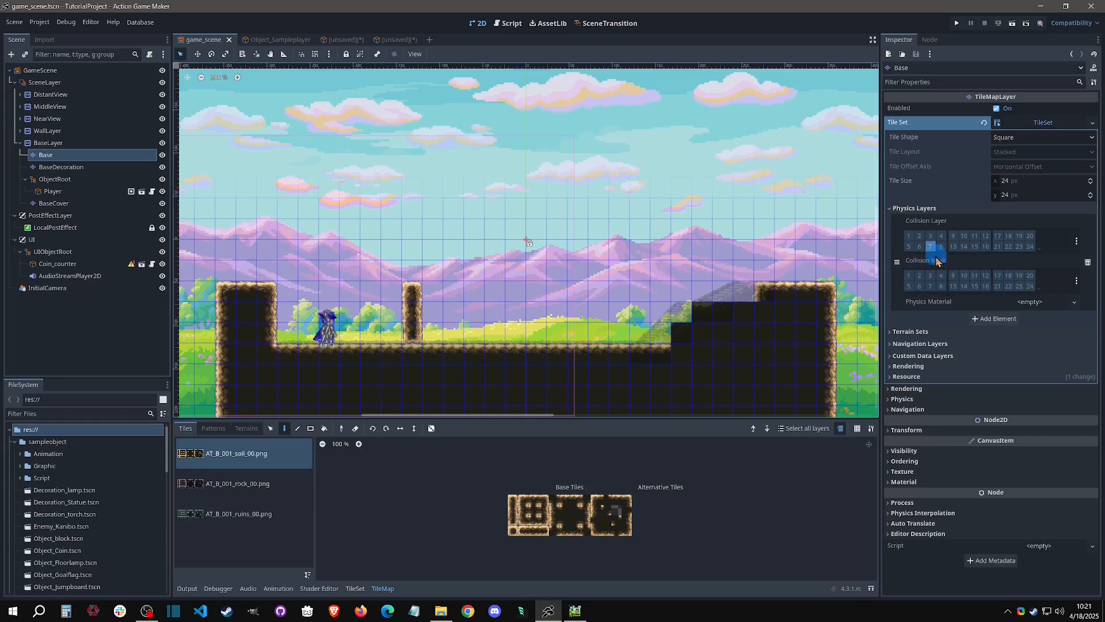
- Compare NewPlayer's collision layer and mask with the Base tile set's physics layer in game_scene
left_click(340, 40)
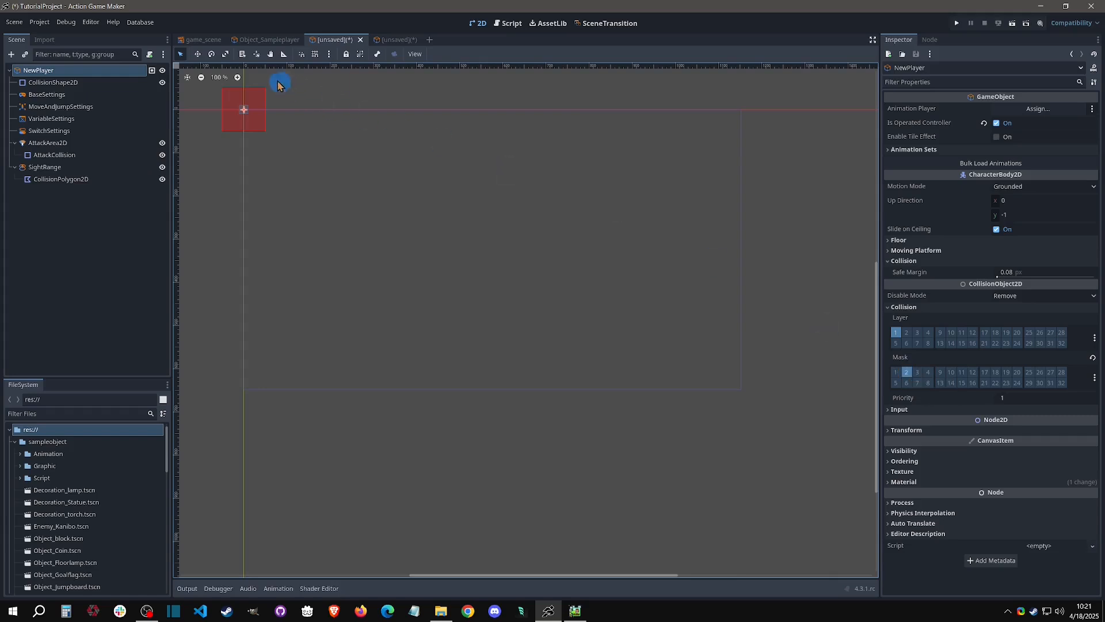
left_click(210, 40)
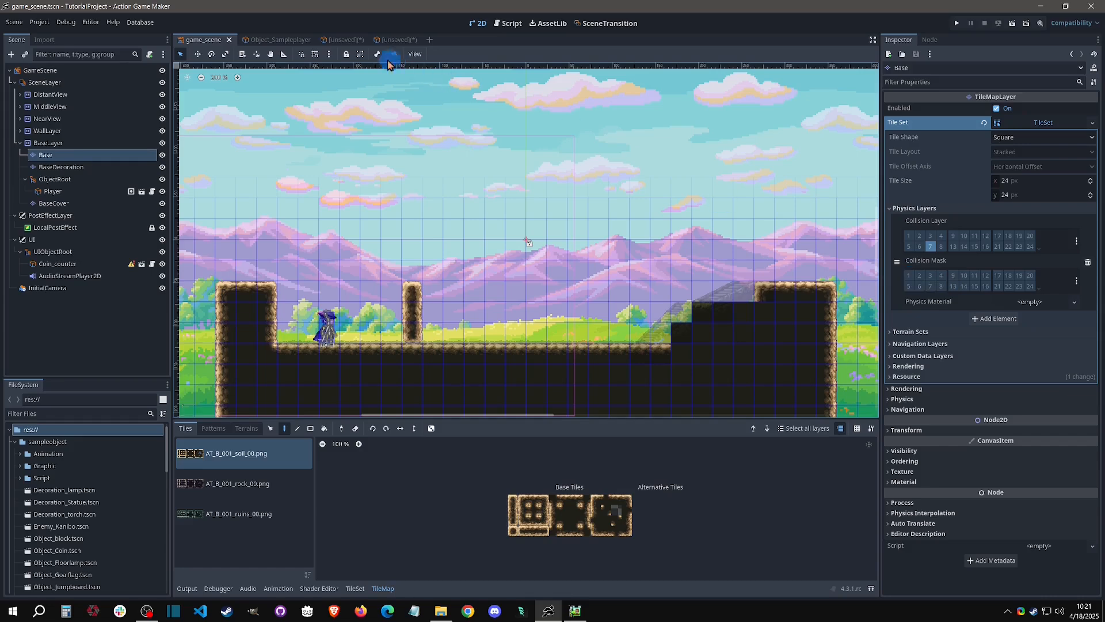
left_click(344, 40)
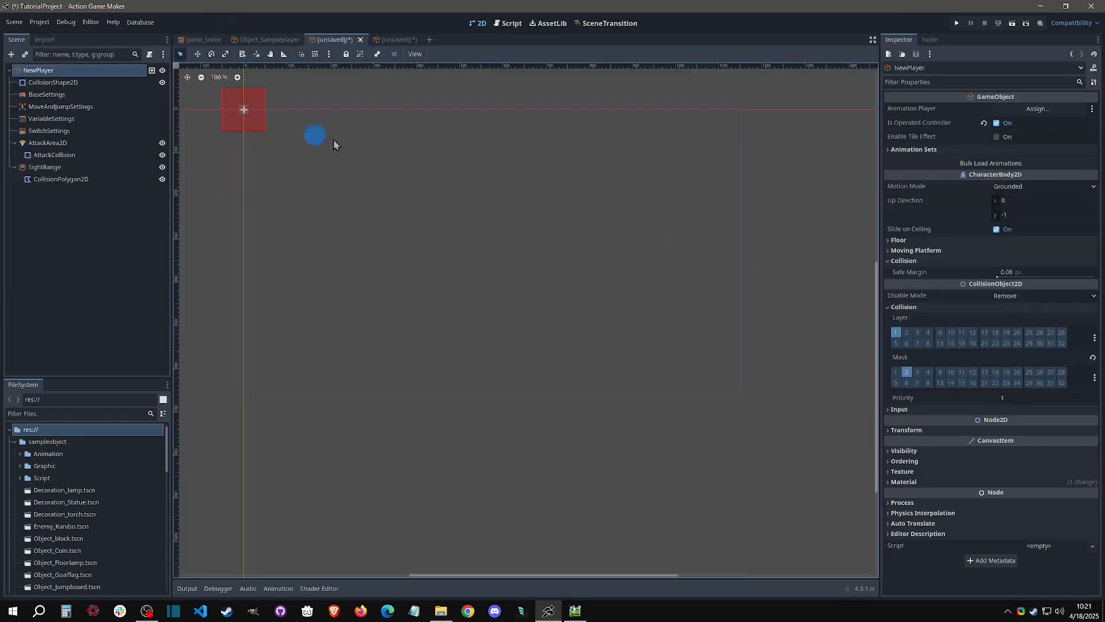
left_click(202, 40)
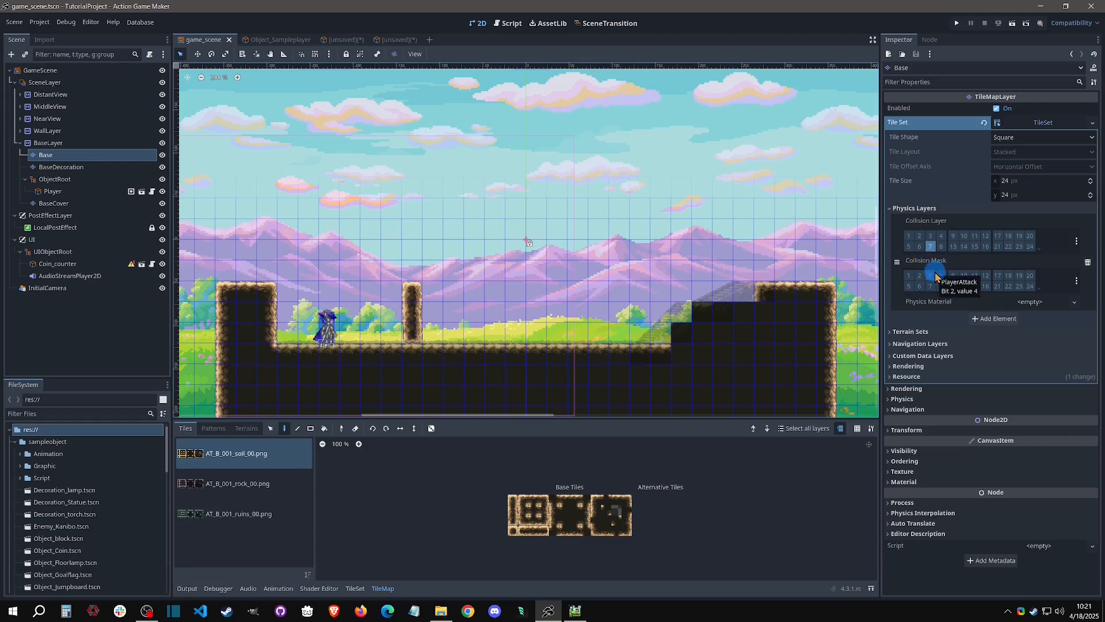
- Add a second physics layer to the Base tile set and review the Physics Layers list
left_click(998, 319)
left_click(924, 209)
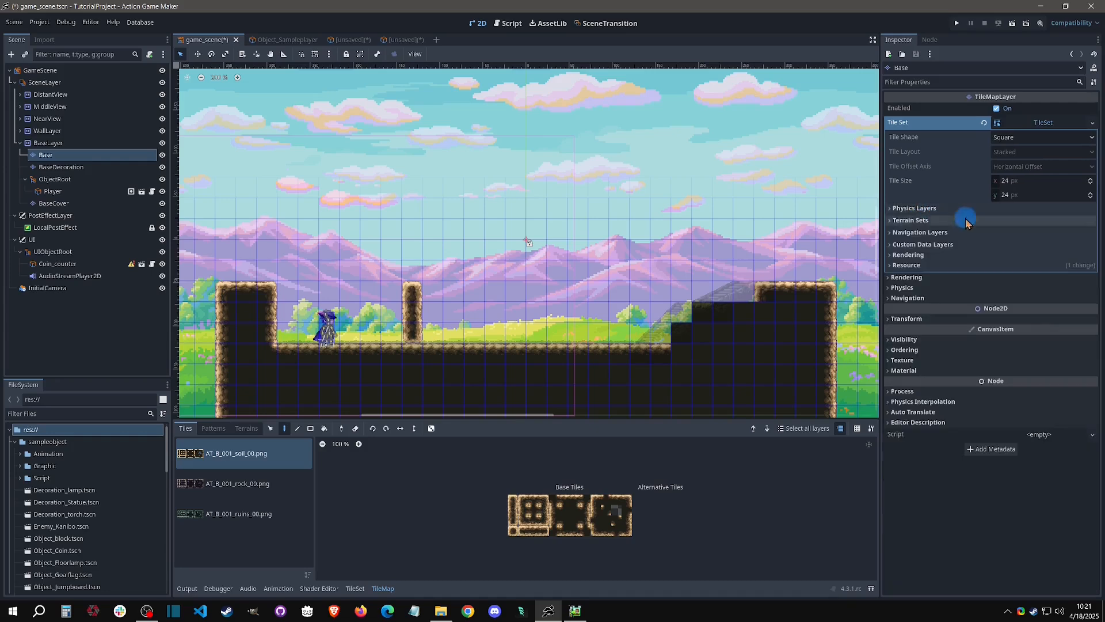
left_click(932, 209)
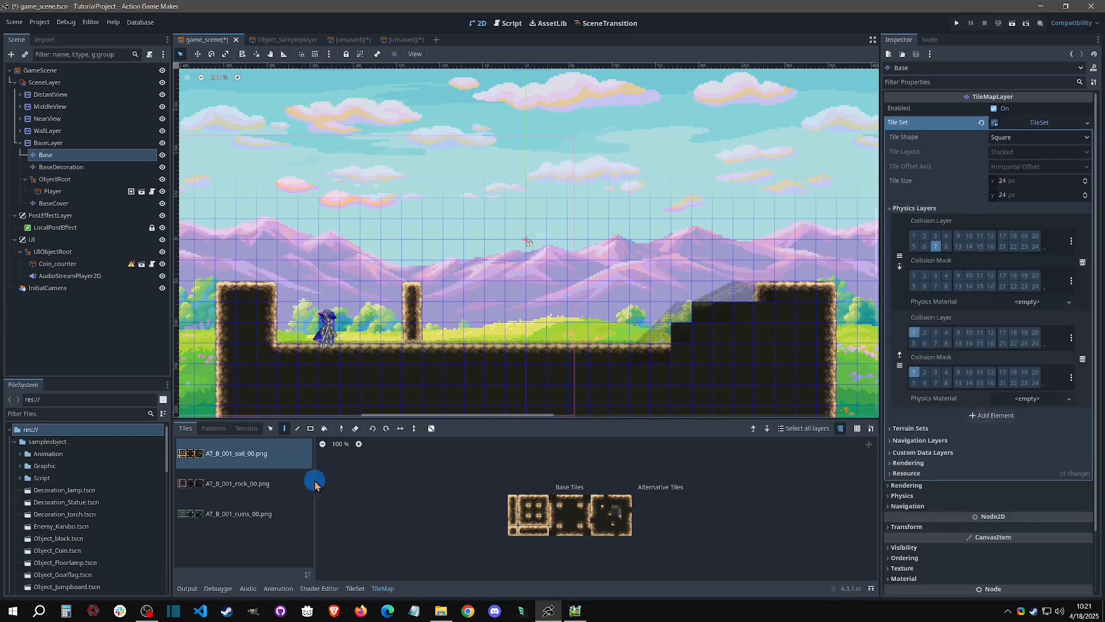
- Examine the Physics Layer 0 and Physics Layer 1 sections of tiles in the AT_B_001_soil_00.png atlas of the Base tile set
left_click(355, 588)
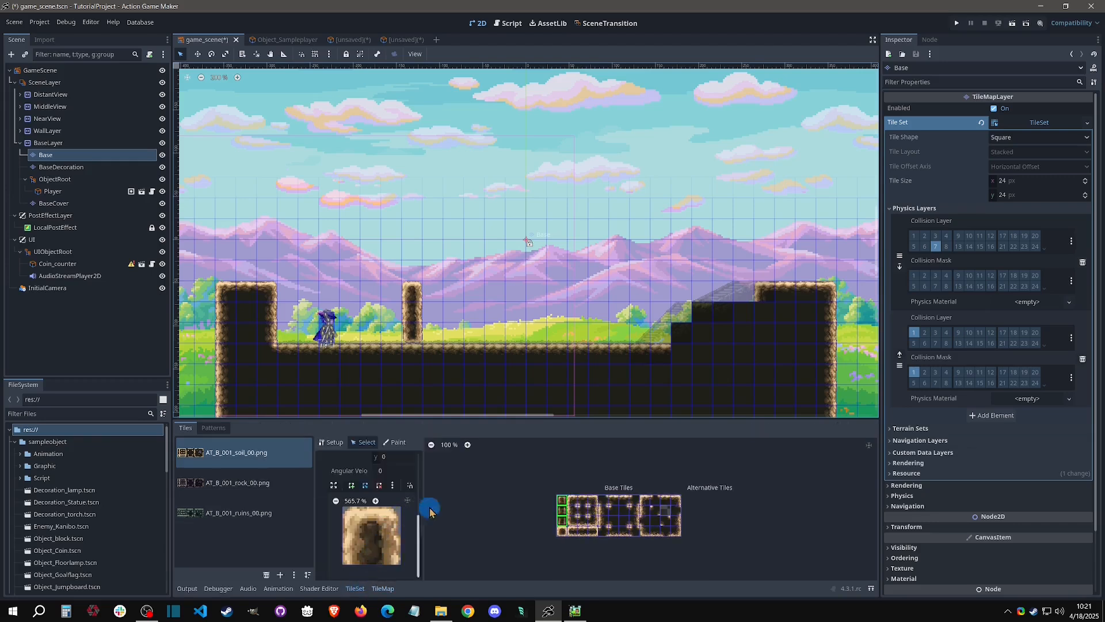
left_click_drag(580, 508, 592, 515)
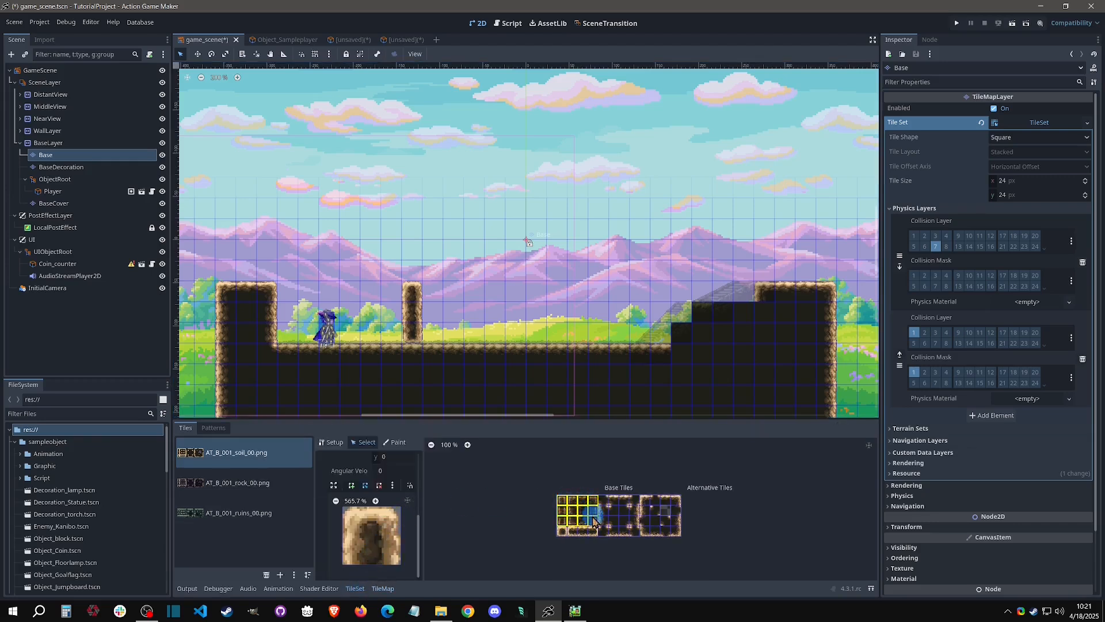
left_click(583, 510)
left_click(582, 504)
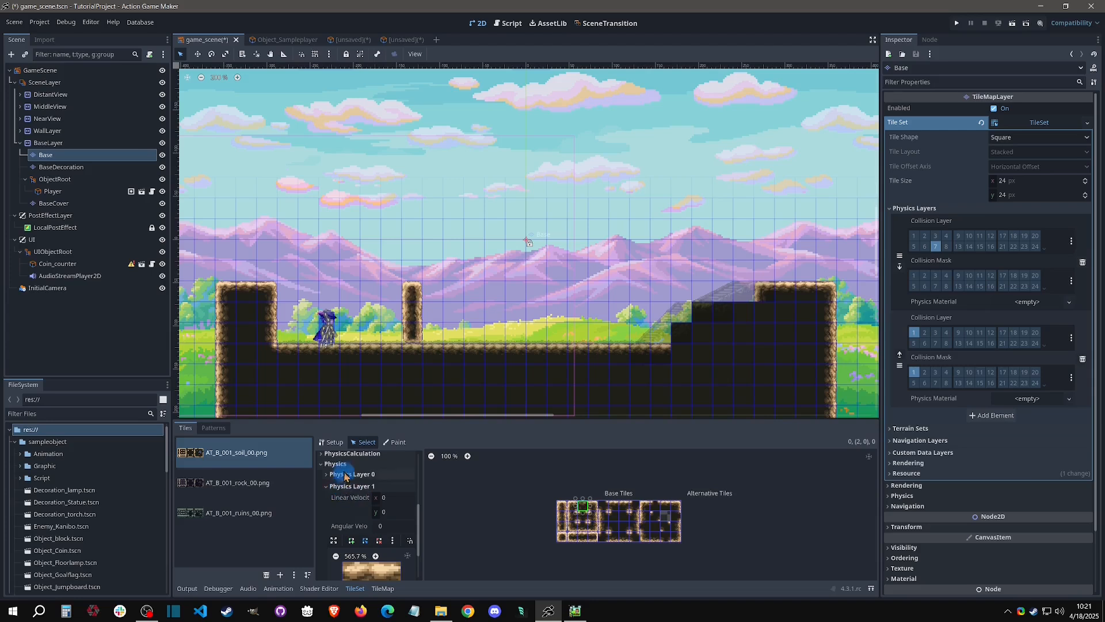
scroll(348, 481, "up", 4)
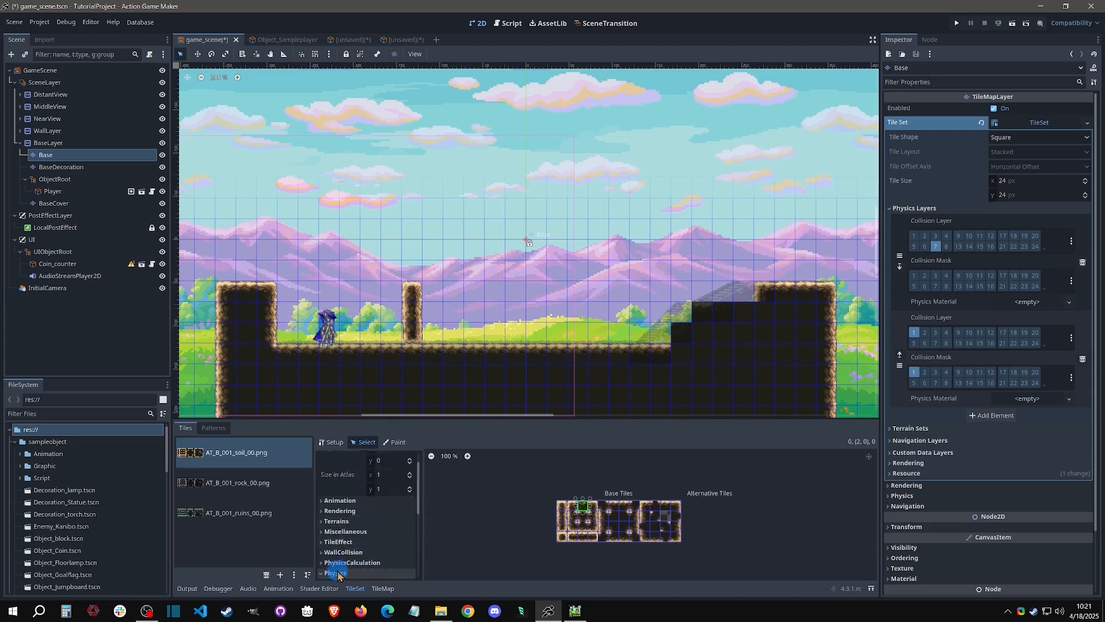
scroll(346, 567, "down", 3)
left_click(372, 489)
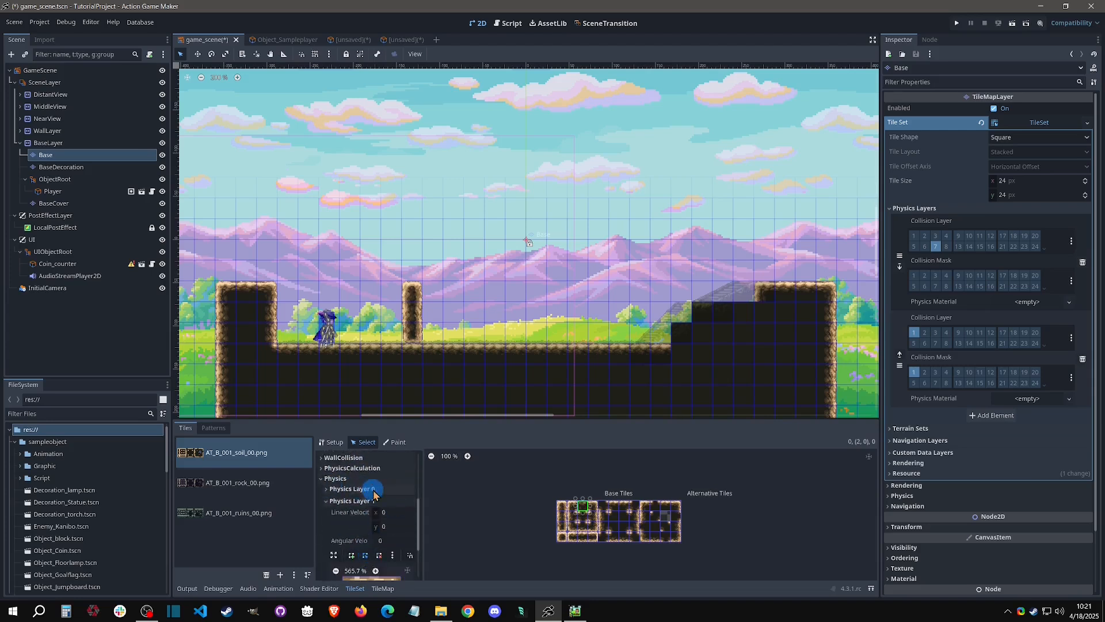
left_click(364, 500)
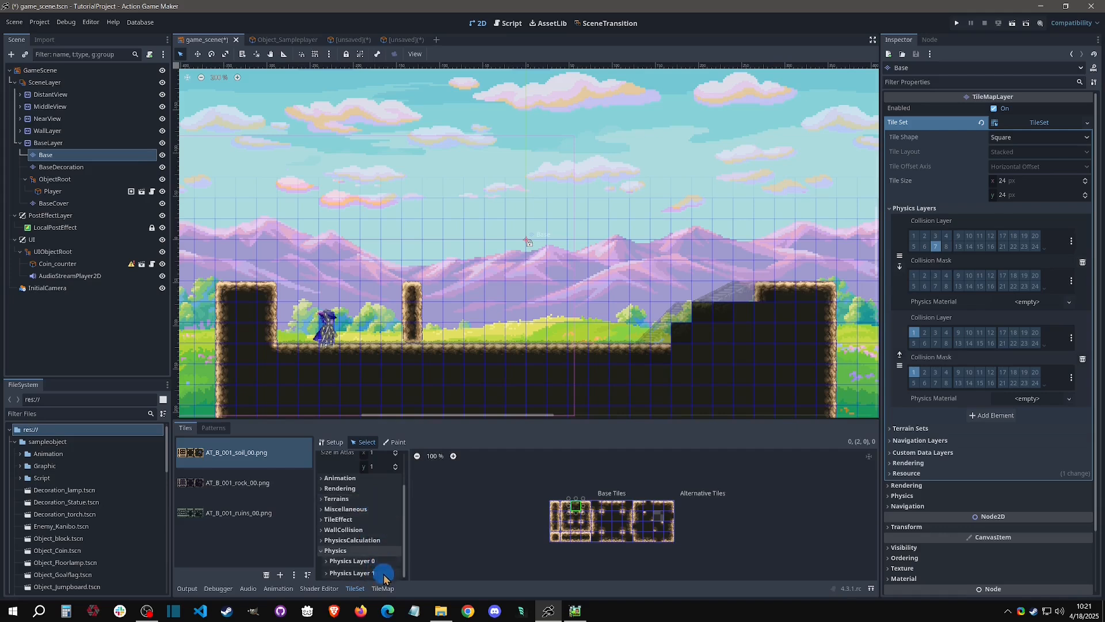
- Add a third physics layer to the Base tile set, check the tile's Physics section, and remove that layer again
left_click(989, 415)
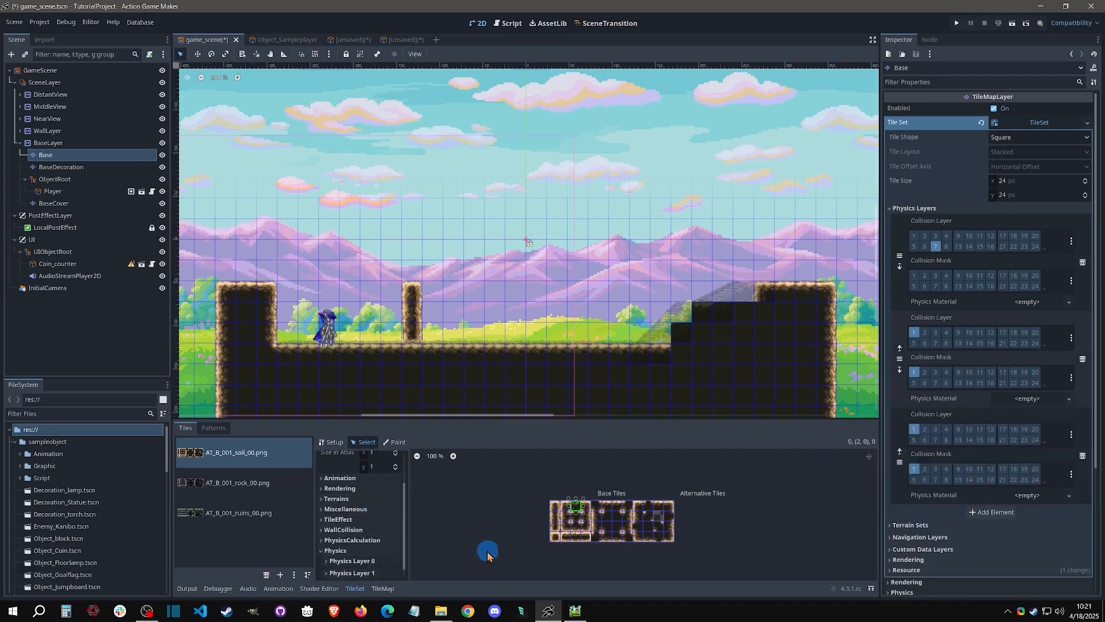
scroll(381, 555, "down", 1)
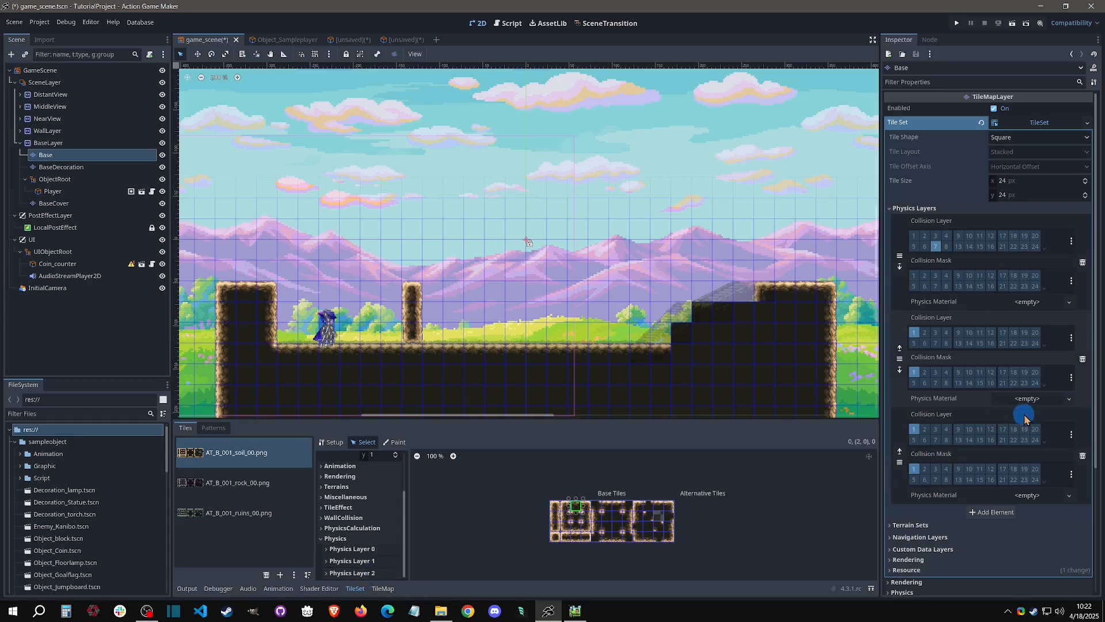
left_click(1082, 456)
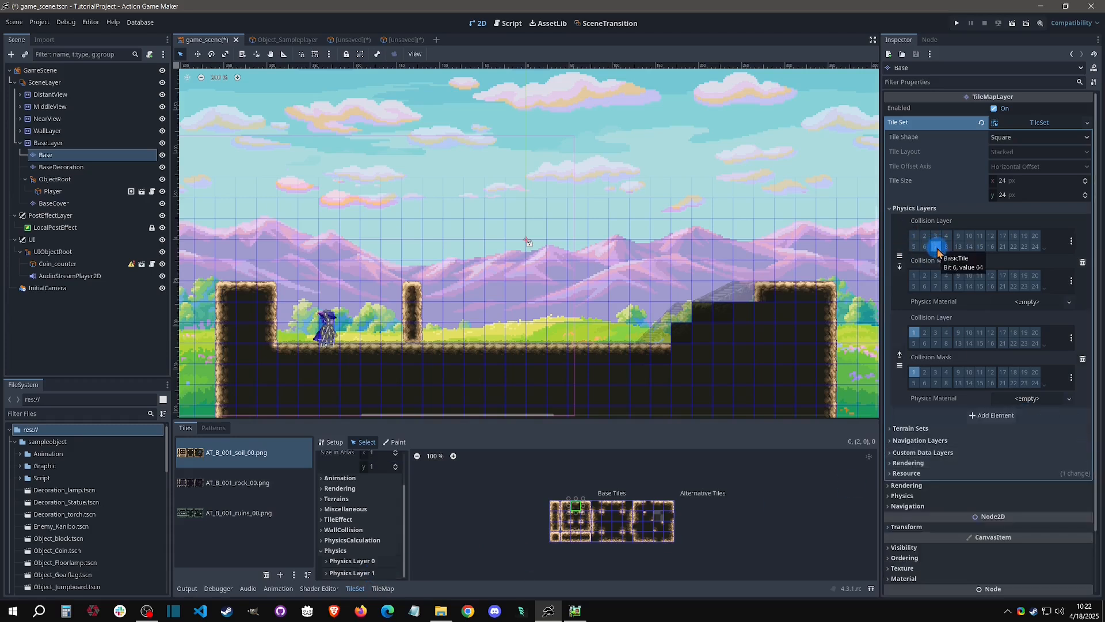
- Put the Base tile set's second physics layer on collision layer 8 only with an empty mask, and check the player's collision mask in Object_Sampleplayer
left_click(913, 333)
left_click(913, 371)
left_click(946, 344)
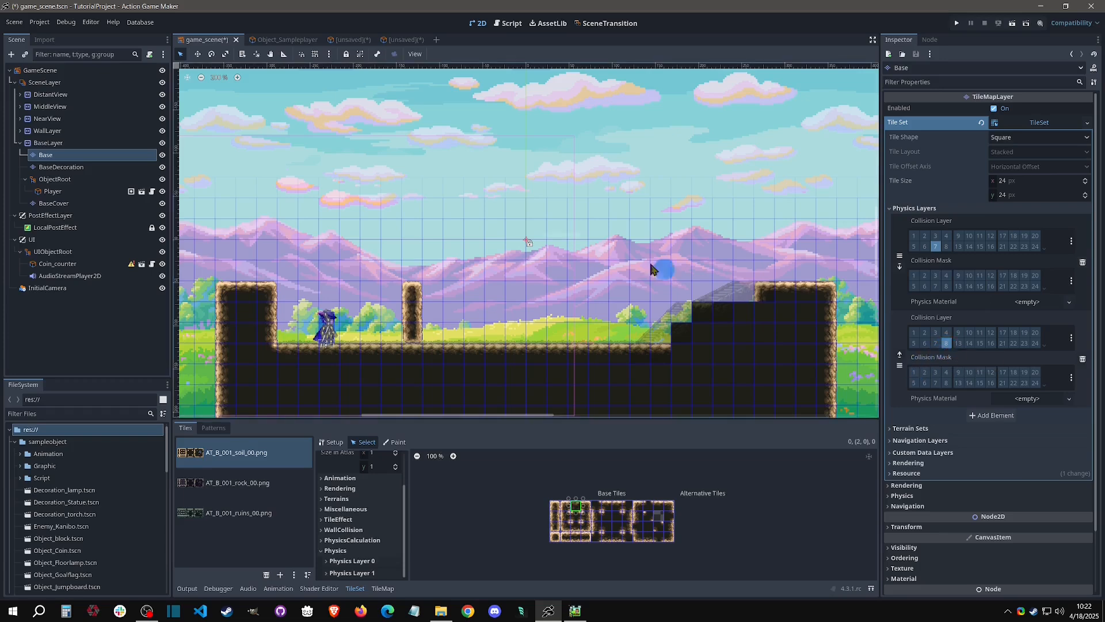
left_click(307, 45)
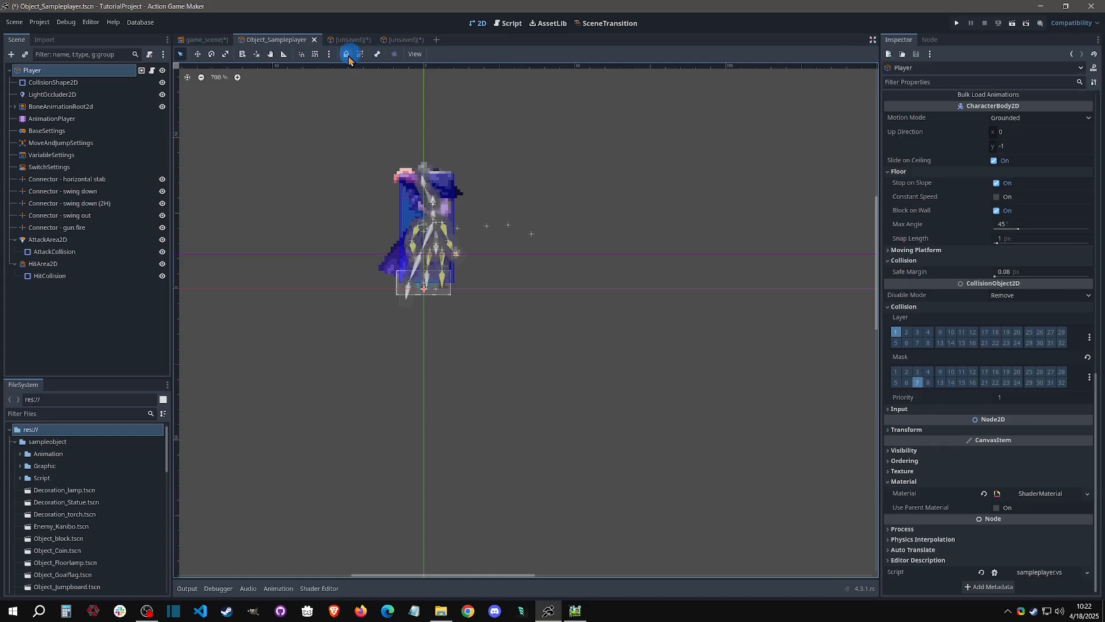
left_click(196, 39)
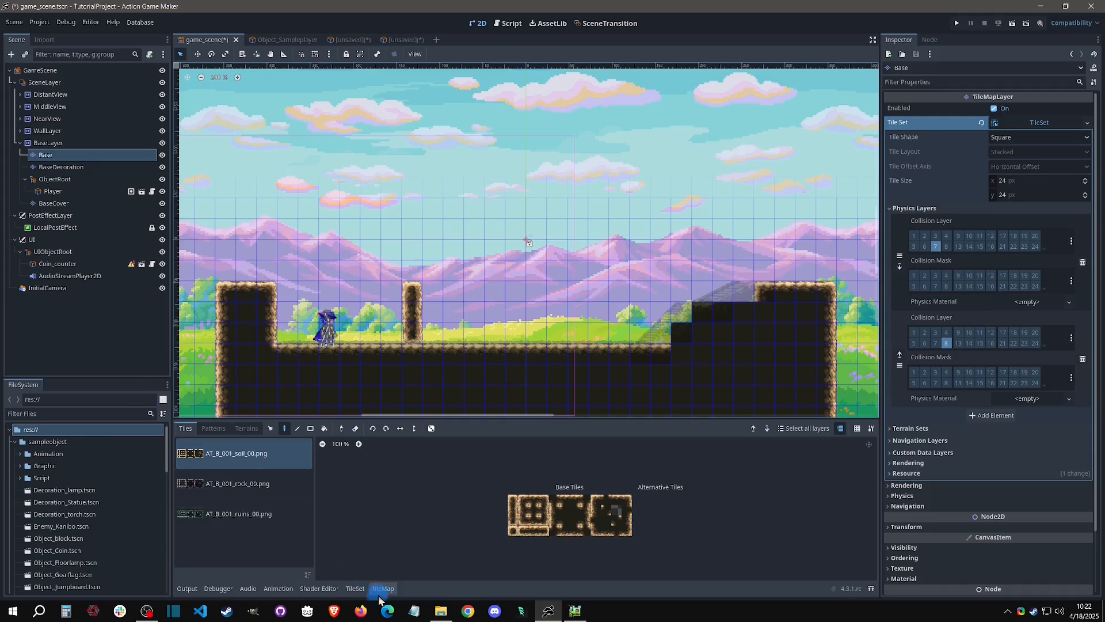
- Give the three upper tiles in the soil atlas's first column a full-tile collision polygon on Physics Layer 1
left_click(355, 588)
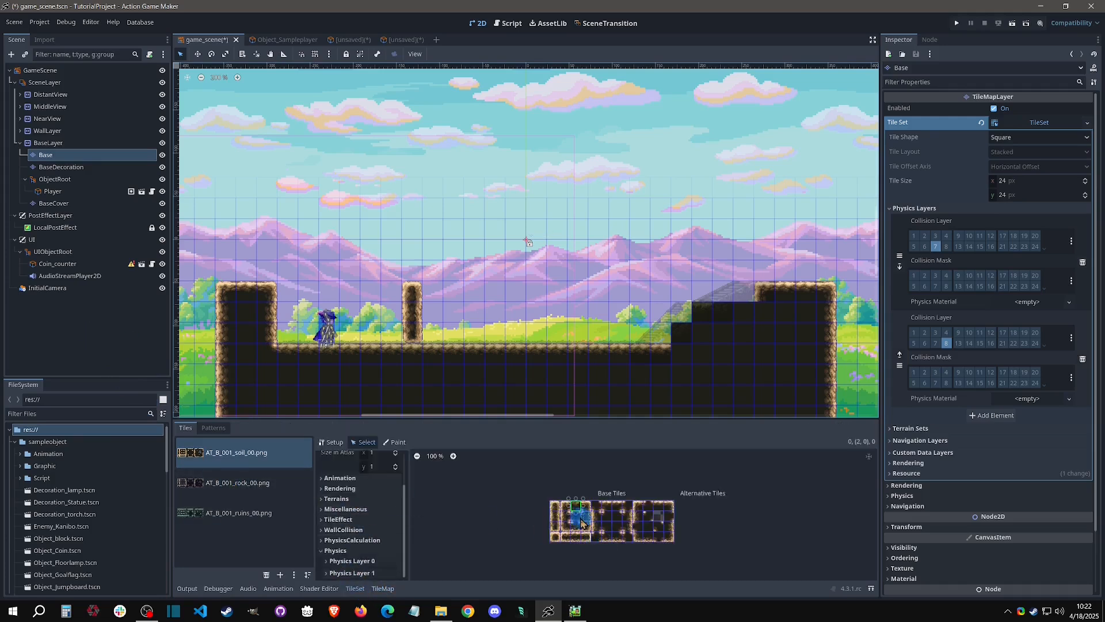
left_click_drag(554, 506, 556, 533)
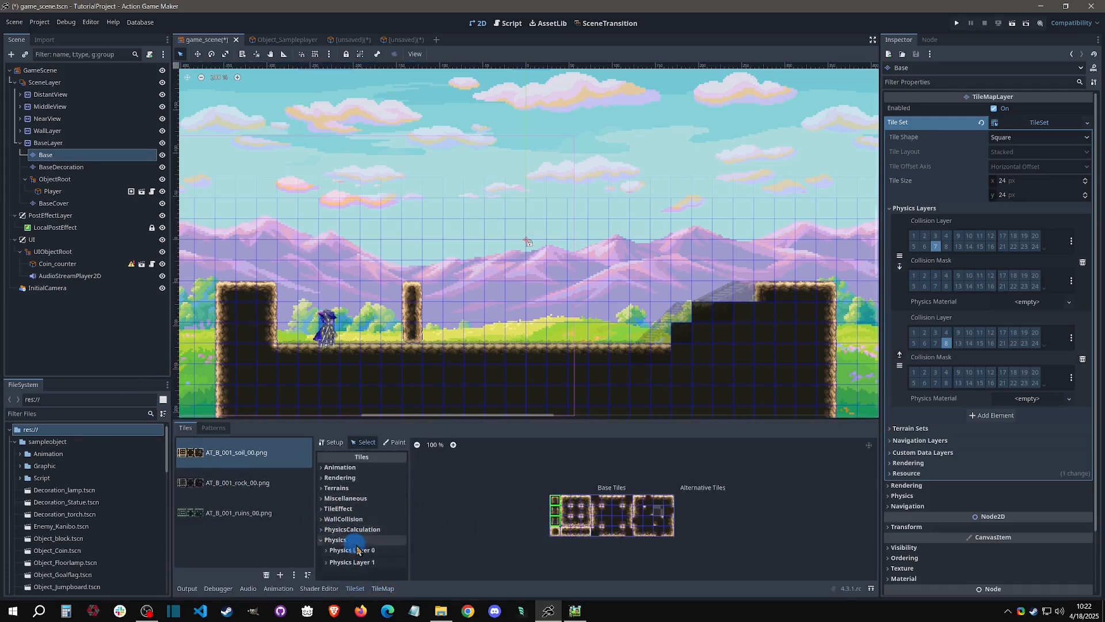
left_click(378, 550)
scroll(380, 553, "down", 5)
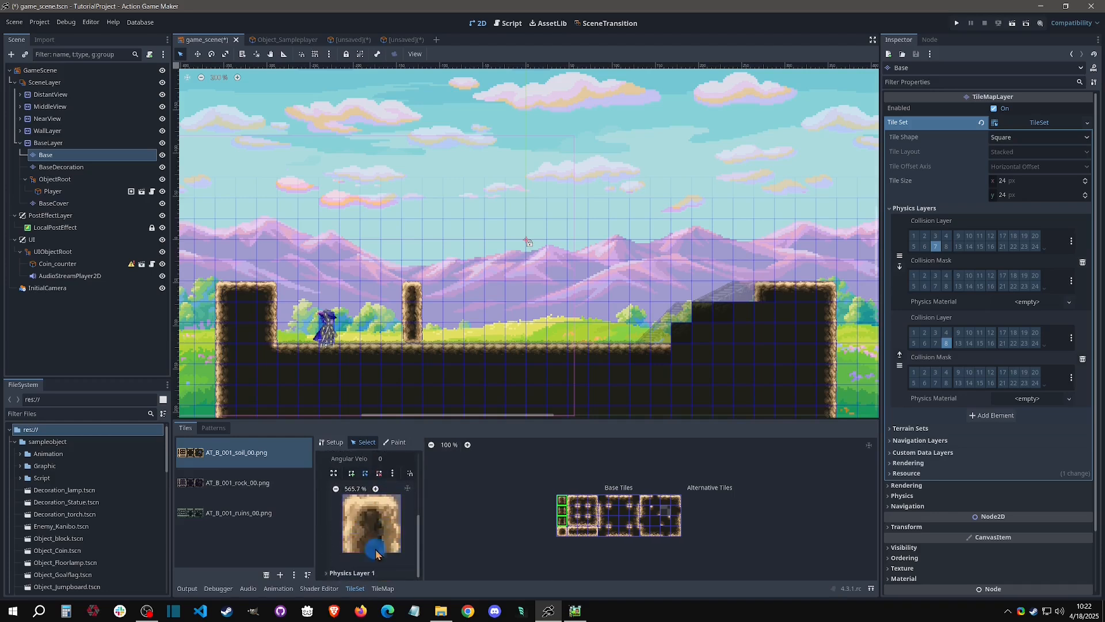
scroll(387, 519, "up", 3)
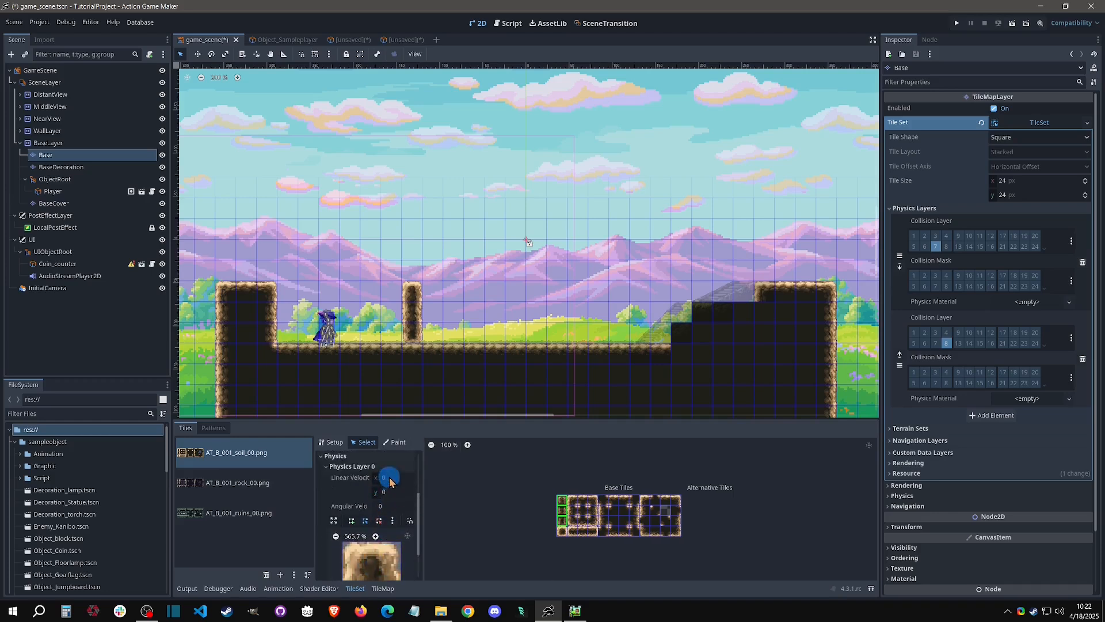
left_click(389, 468)
left_click(392, 557)
scroll(391, 550, "down", 5)
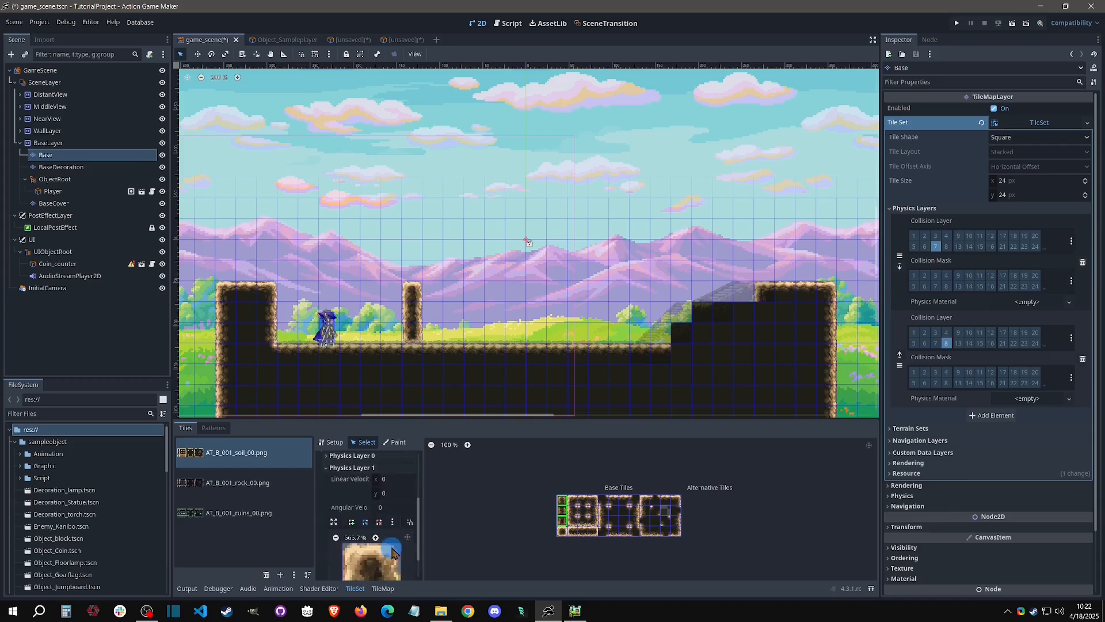
left_click(401, 549)
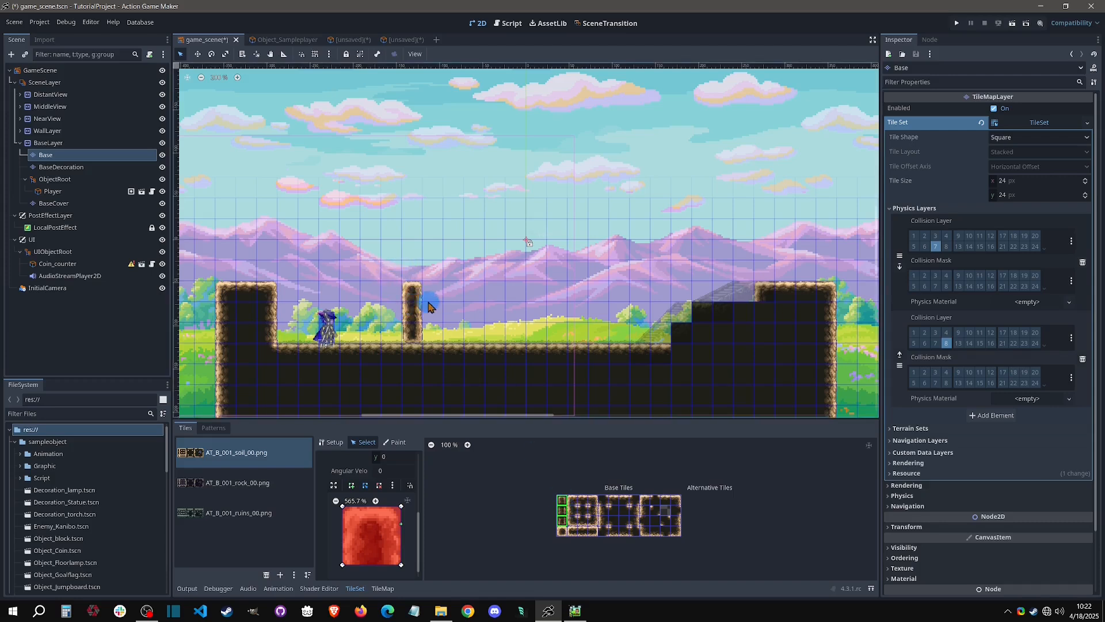
- Check the Visible Collision Shapes debug option, playtest the scene by moving the player past the pillar both ways, and close the game window
left_click(65, 22)
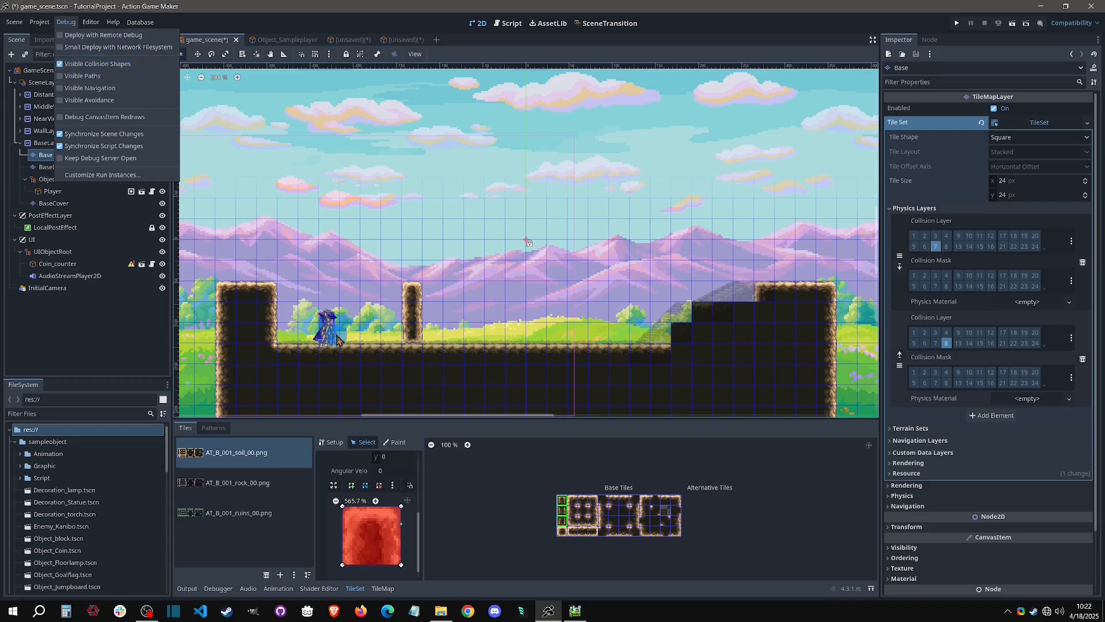
scroll(389, 539, "up", 3)
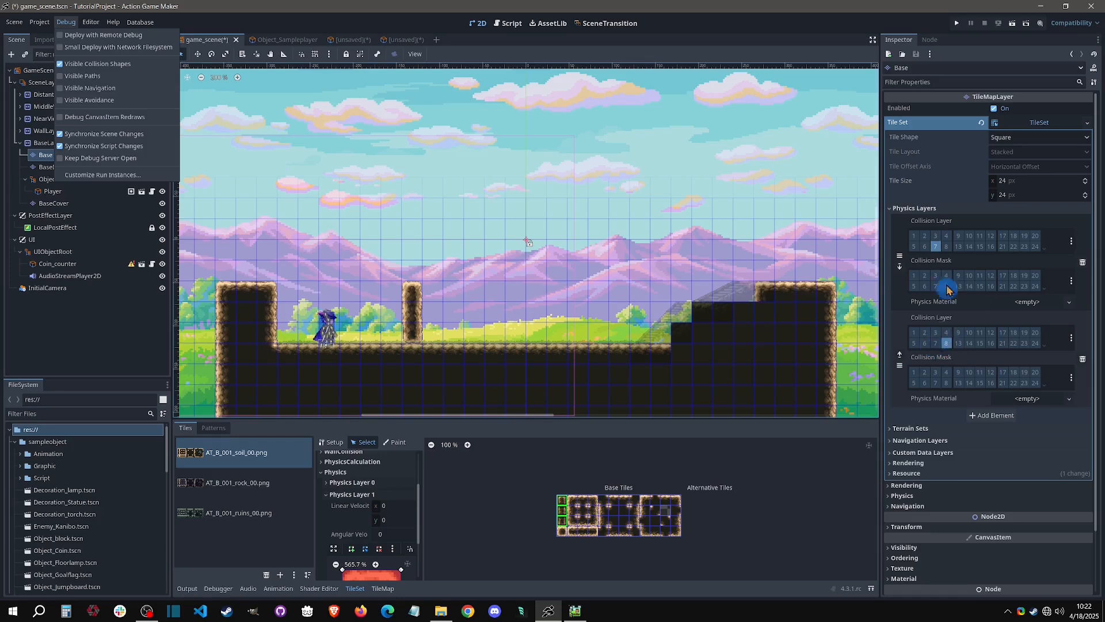
left_click(952, 25)
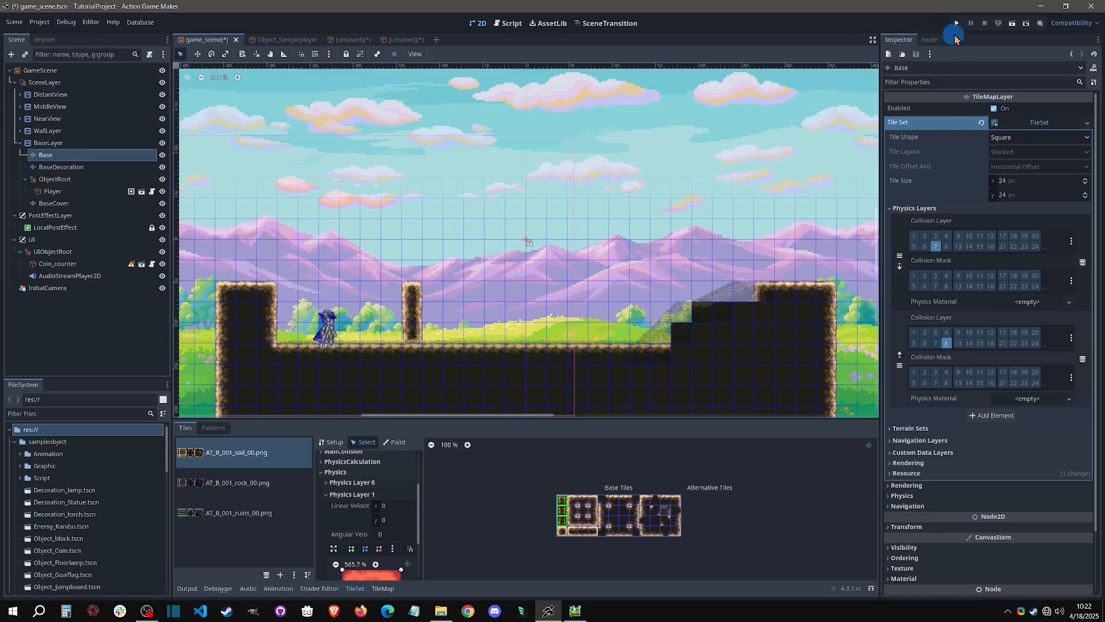
left_click(958, 29)
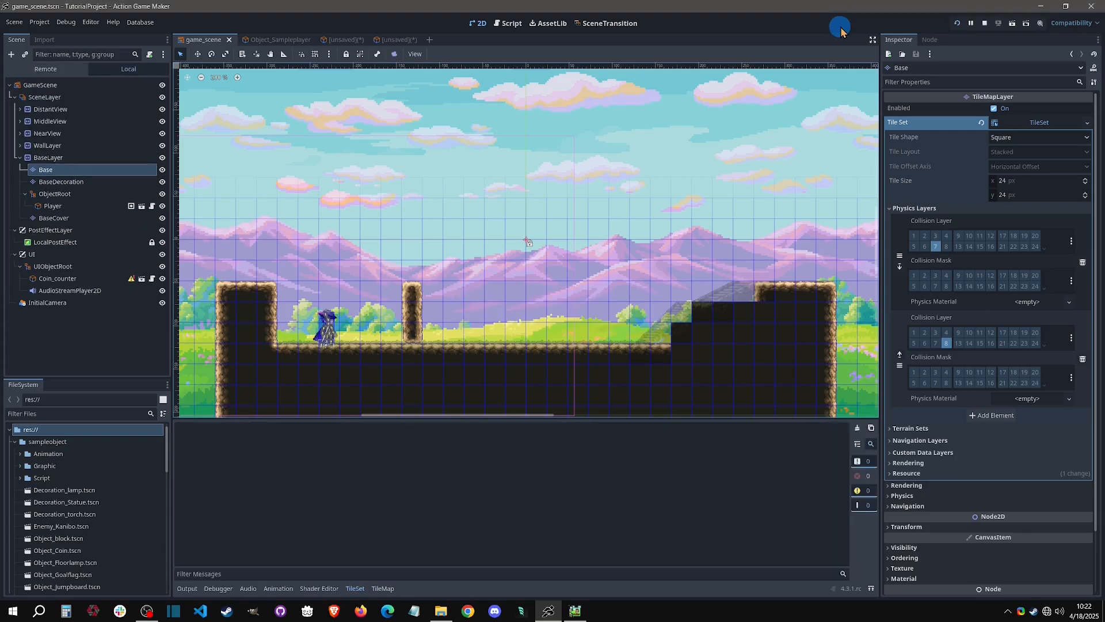
key("Left")
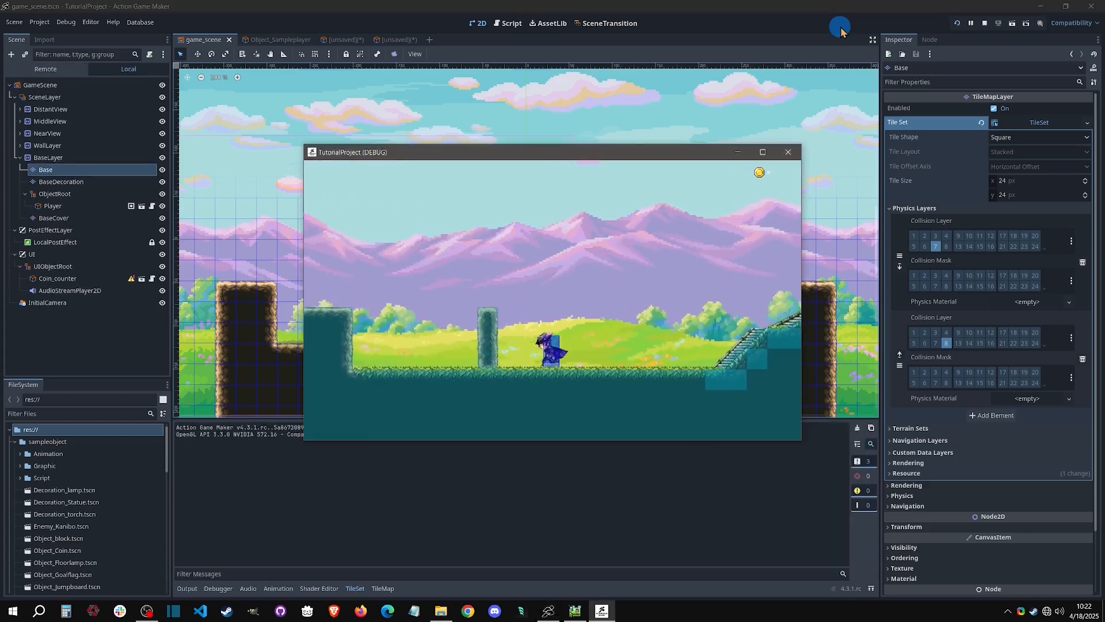
key("Right")
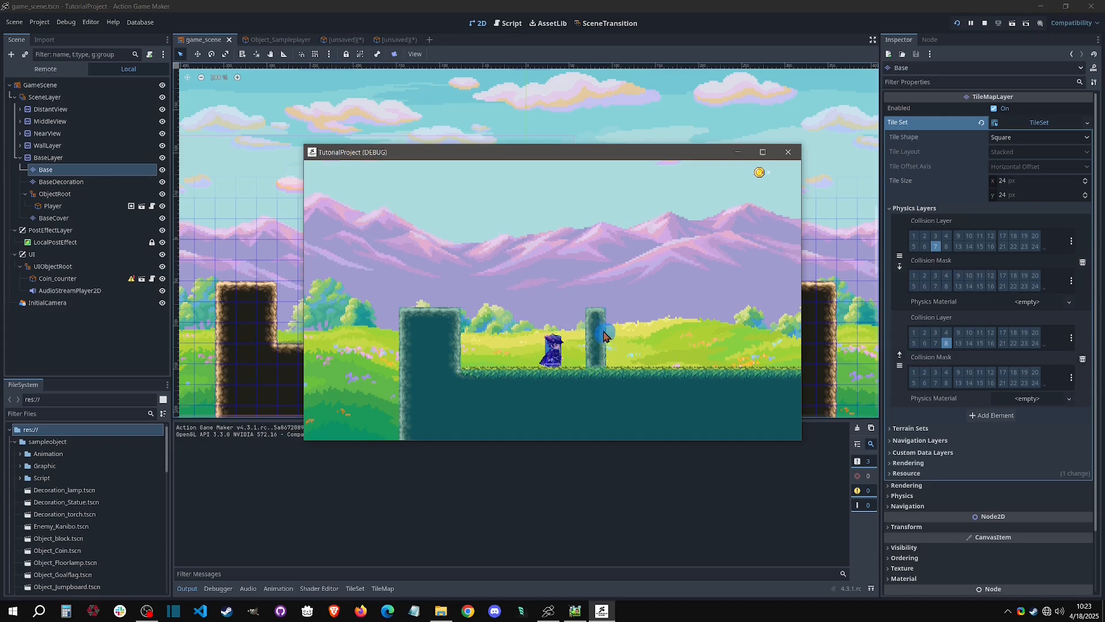
left_click(788, 152)
- Enable collision layer 7 on the second physics layer as well, and playtest the scene by moving the player around the pillar
left_click(935, 343)
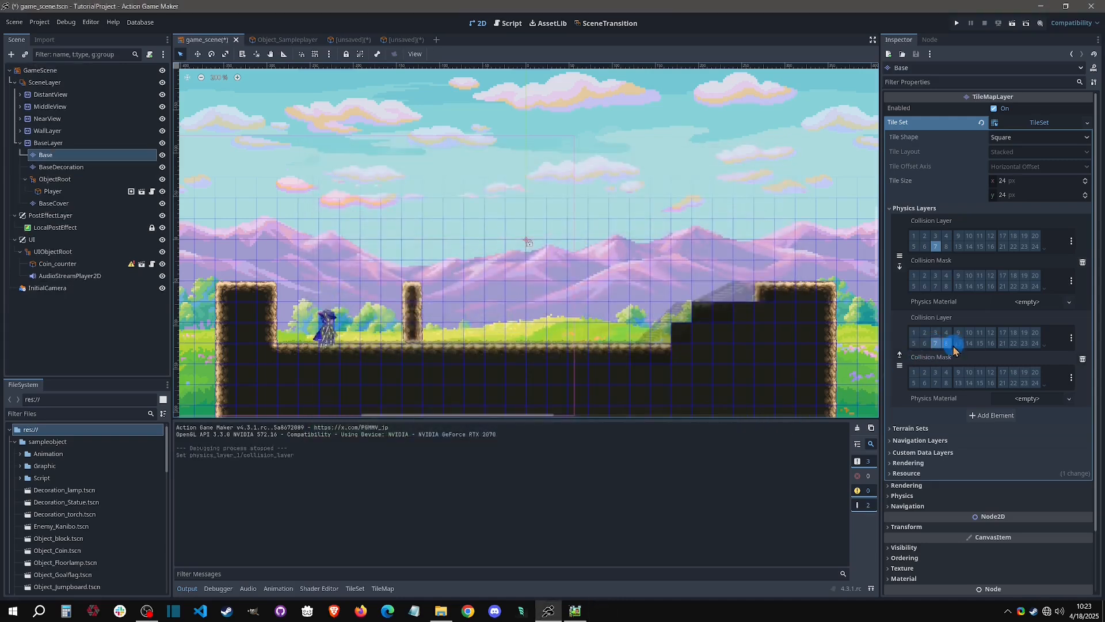
left_click(956, 23)
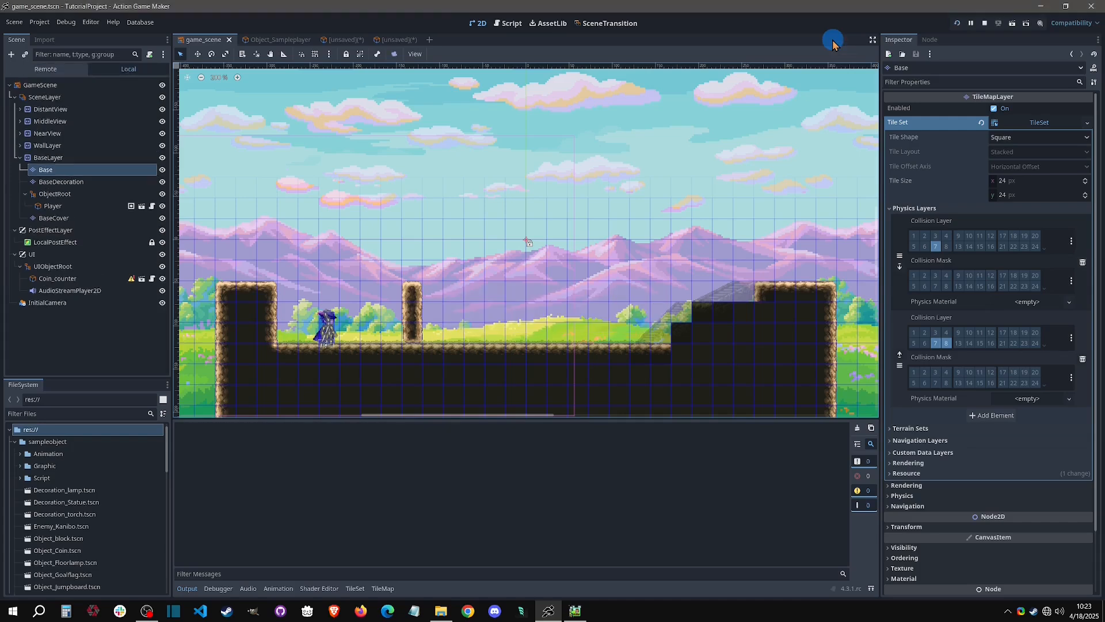
key("Right")
key("Left")
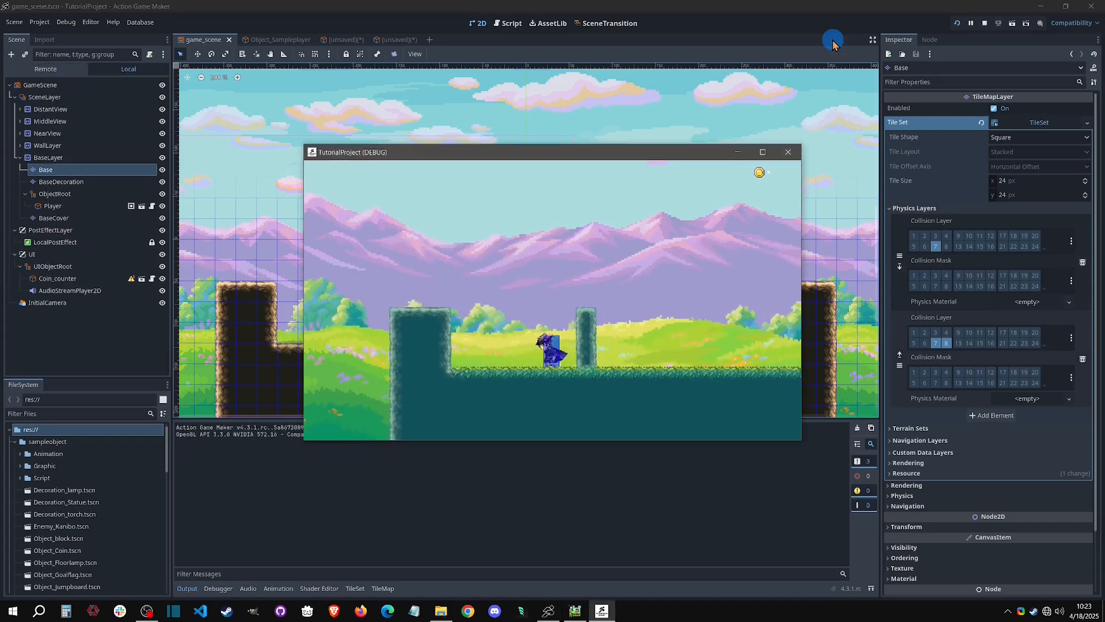
key("Left")
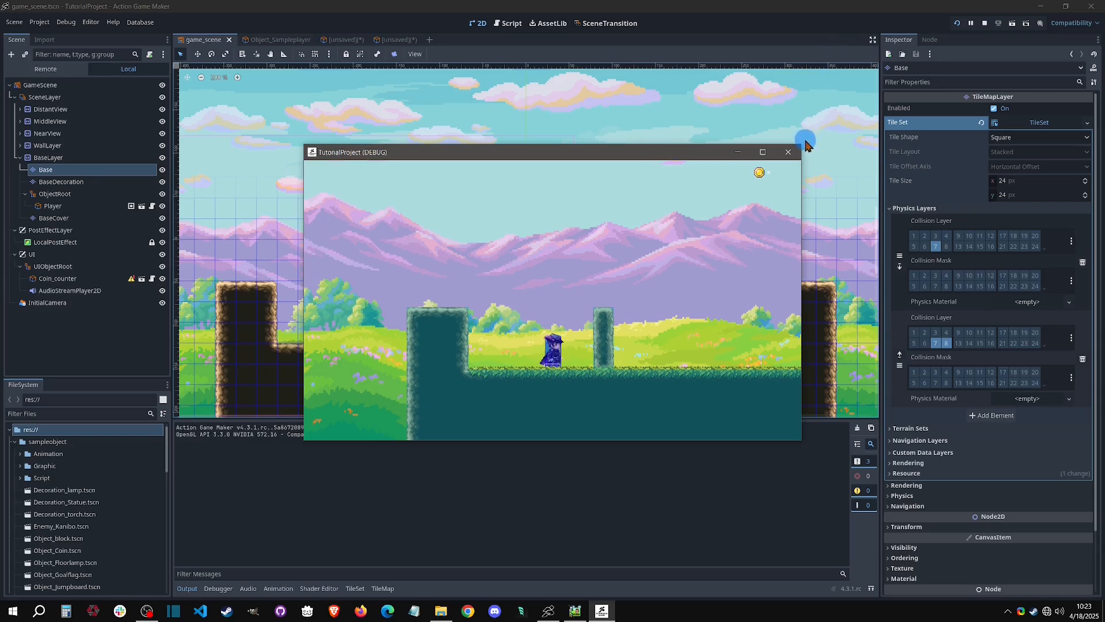
left_click(788, 152)
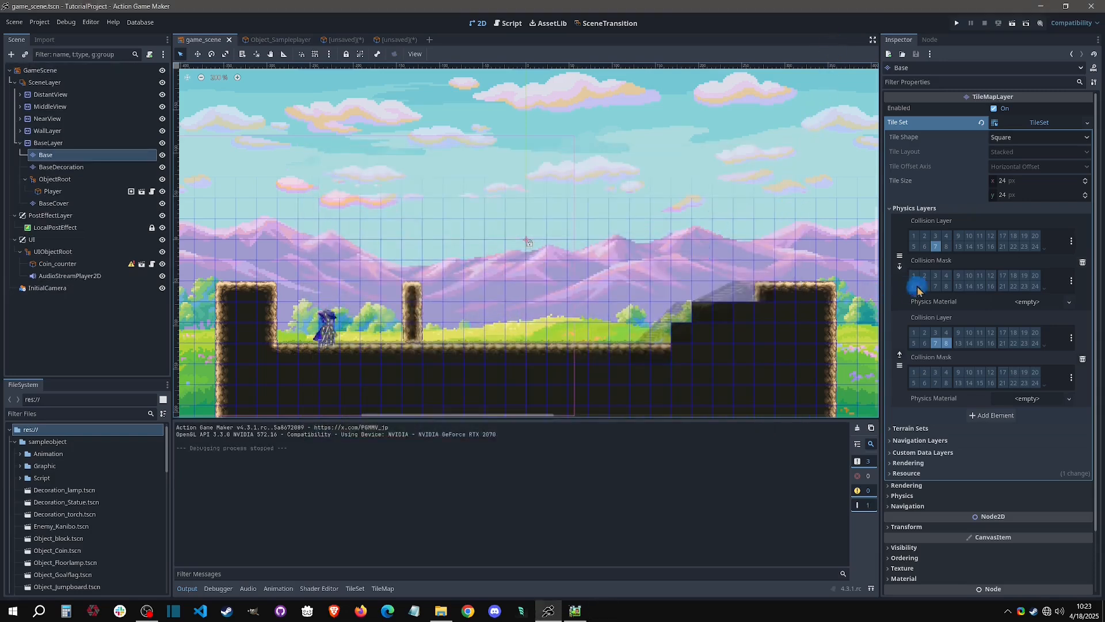
- Create alternative tiles for the three upper tiles in the first column of the soil atlas
left_click(355, 588)
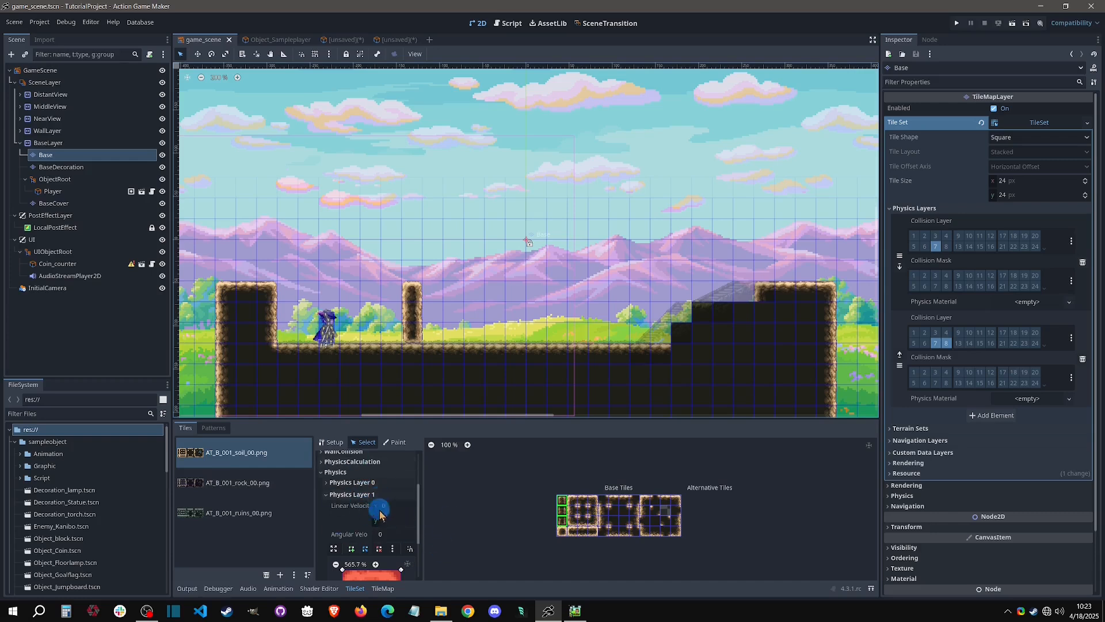
left_click(332, 442)
scroll(555, 512, "up", 2)
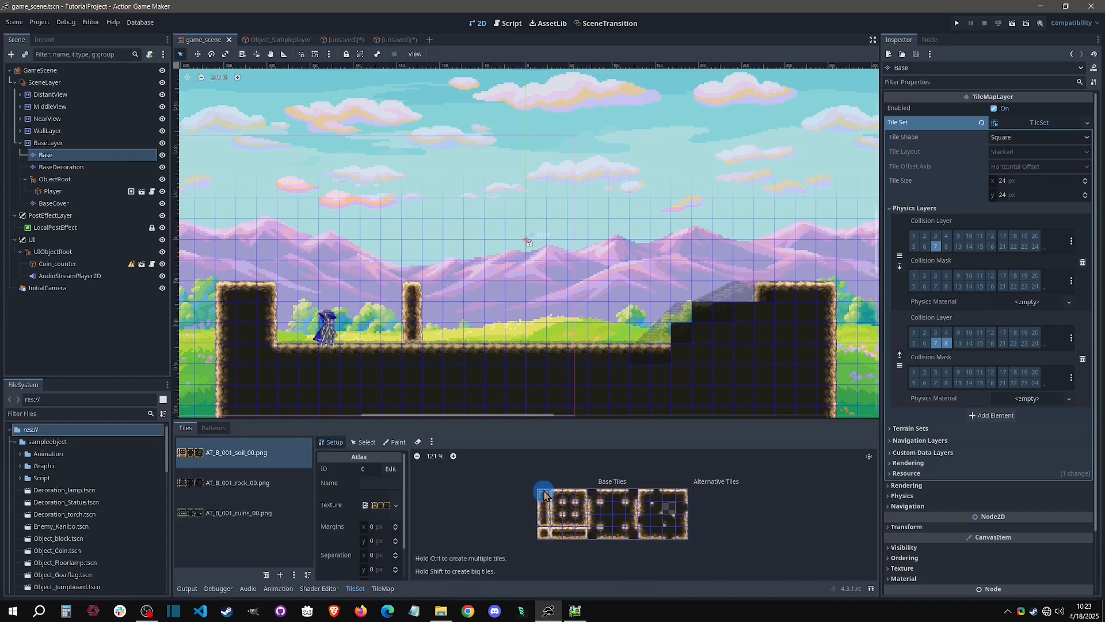
right_click(544, 494)
left_click(563, 513)
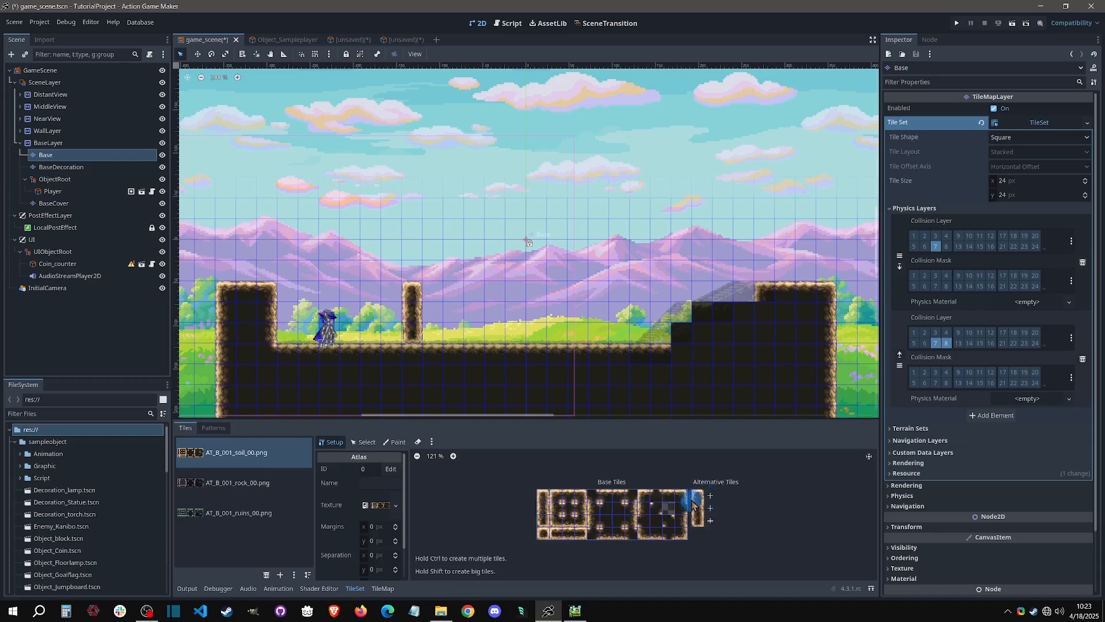
- Examine the Physics Layer 0 and Physics Layer 1 settings of the new alternative tiles in the soil atlas
left_click(365, 441)
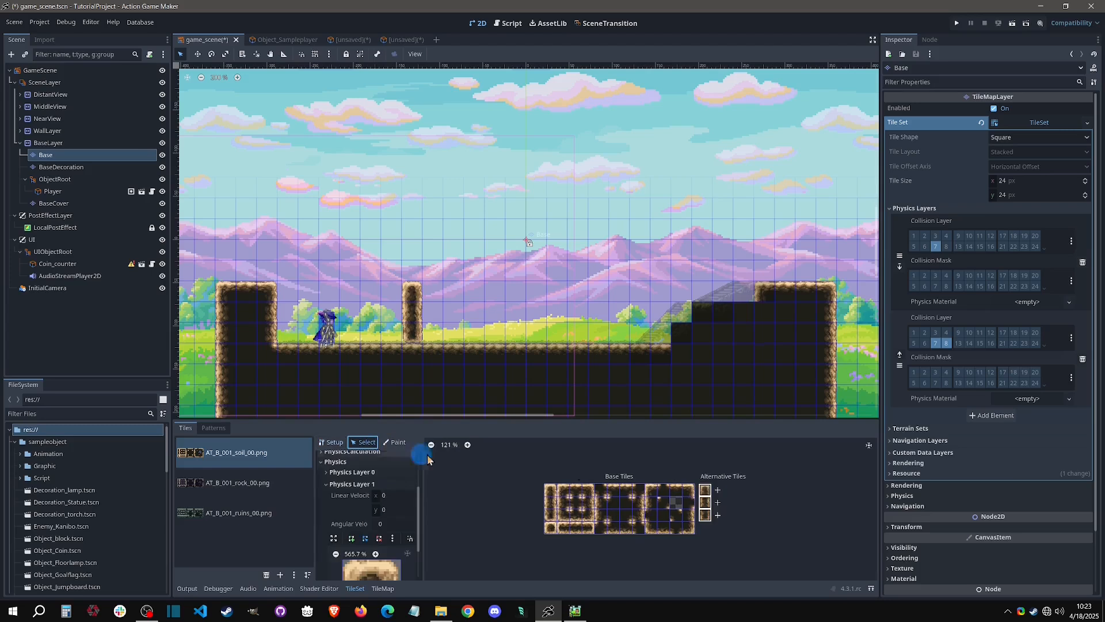
left_click(706, 498)
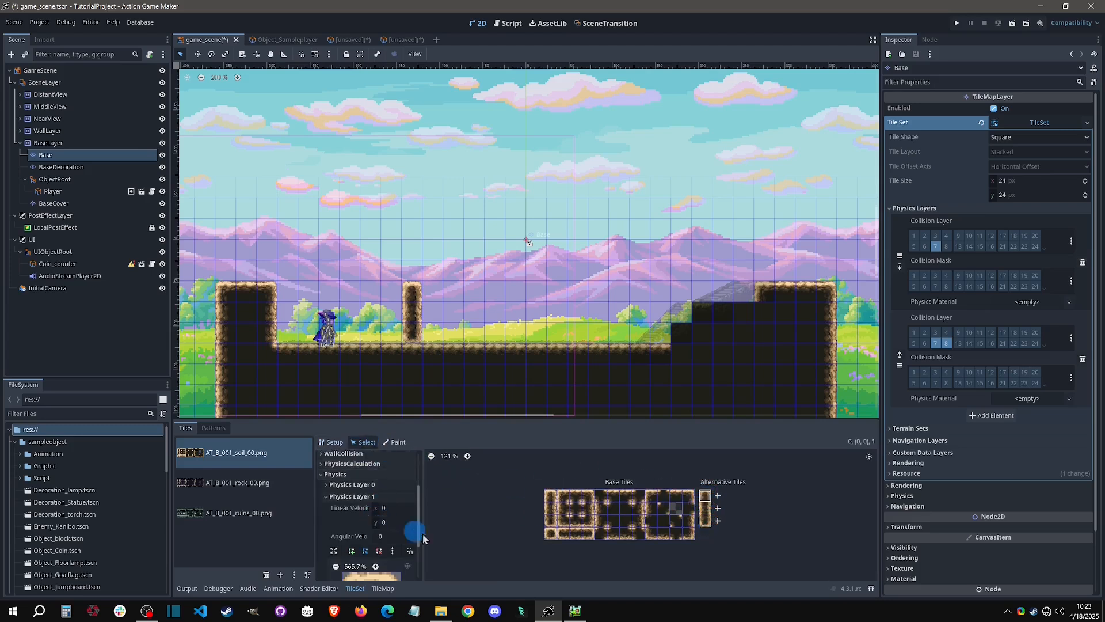
left_click(706, 515)
left_click(705, 495)
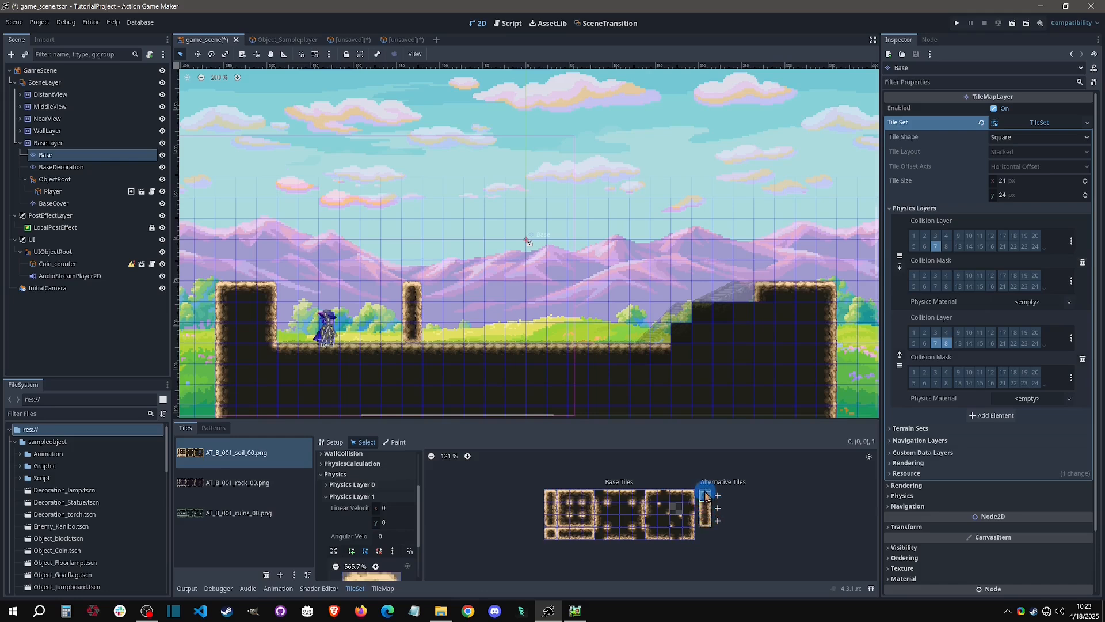
left_click(706, 509)
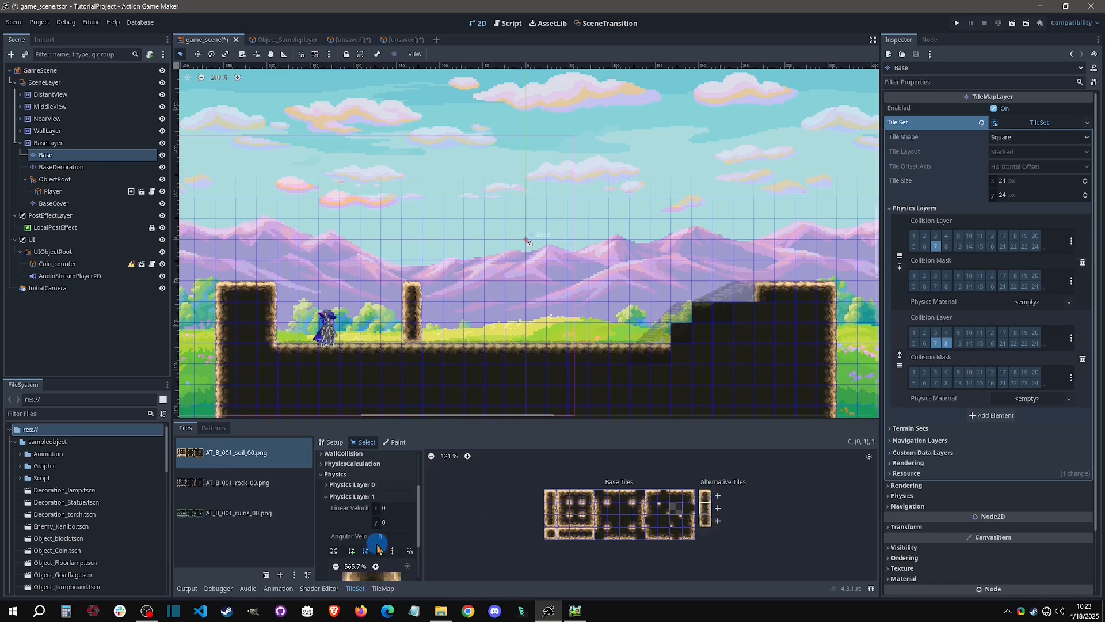
scroll(371, 544, "down", 3)
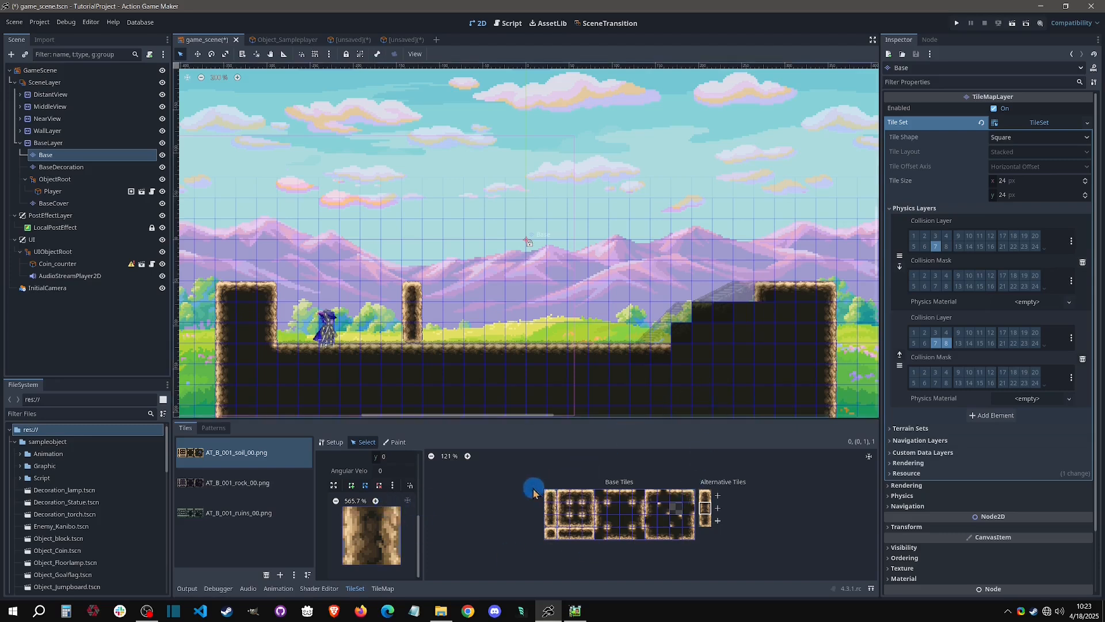
scroll(378, 489, "up", 3)
left_click(374, 482)
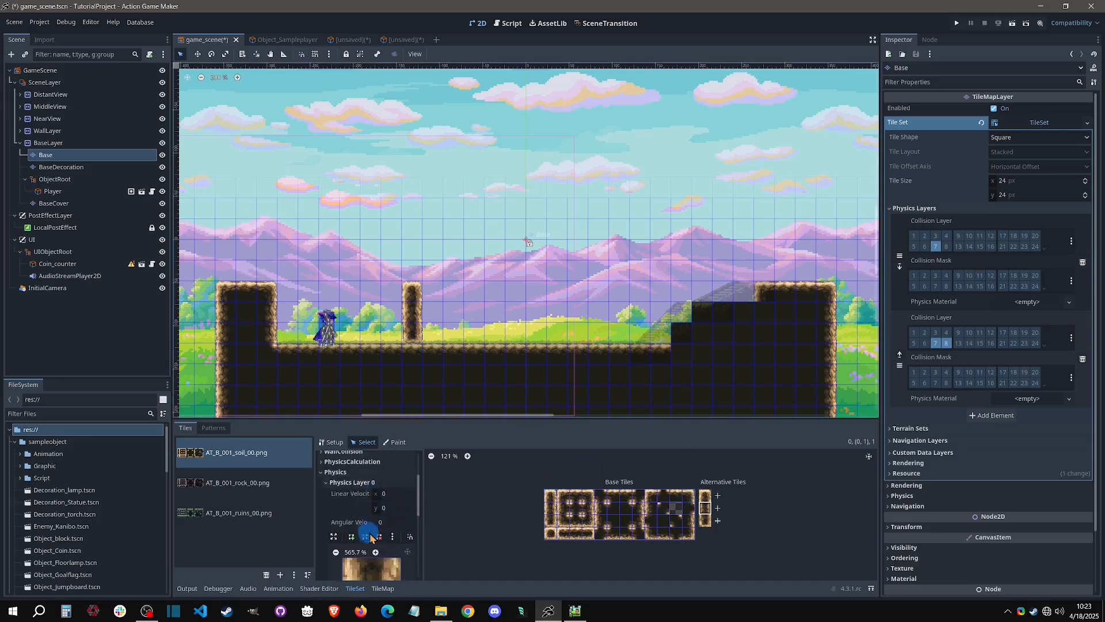
left_click(371, 484)
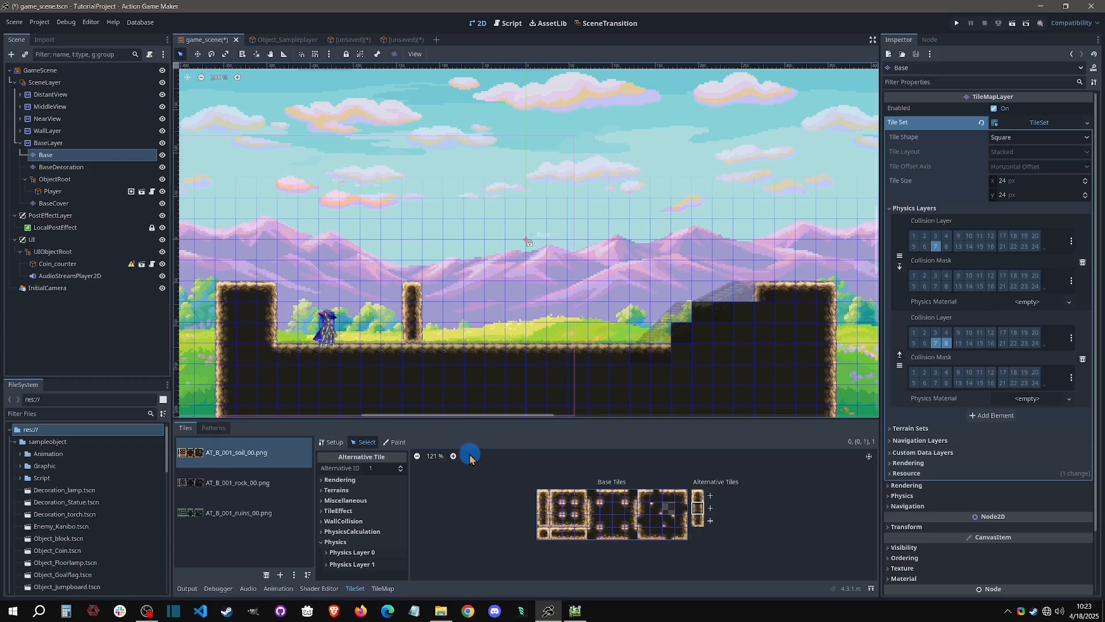
left_click(353, 39)
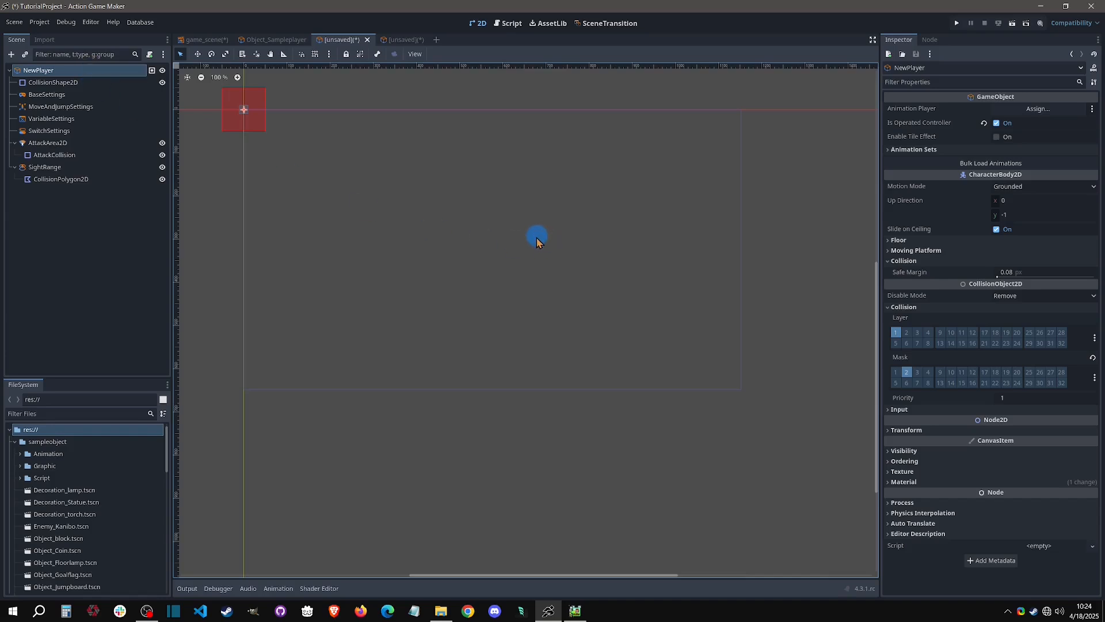
right_click(119, 74)
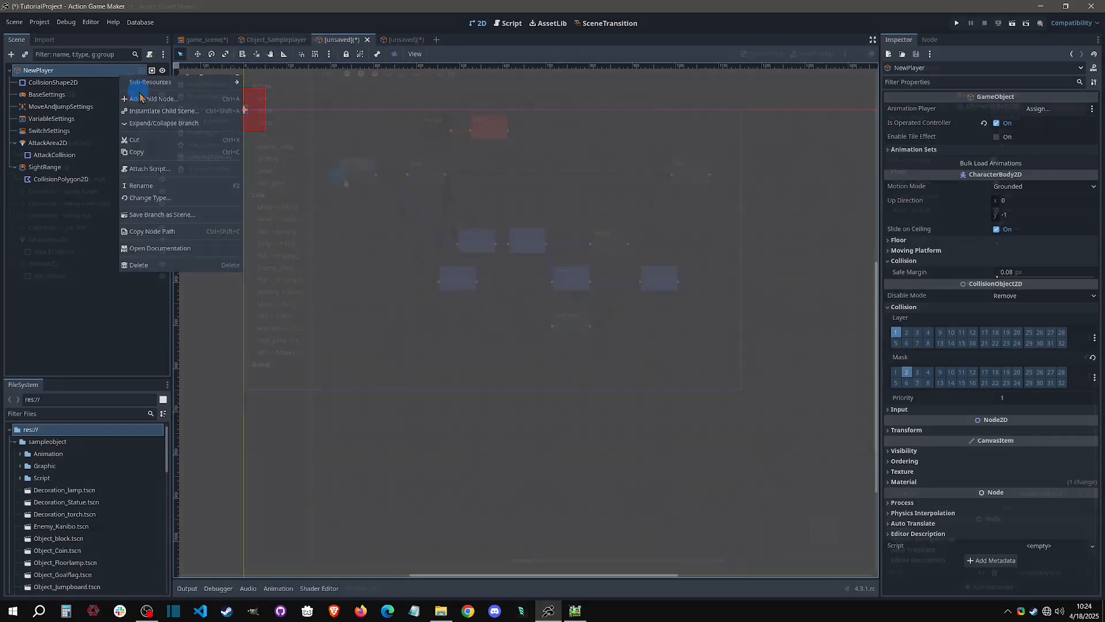
- Start adding an executable action to the Idle action's Other Actions in the sample player script, filtering the action list by "swit"
left_click(357, 170)
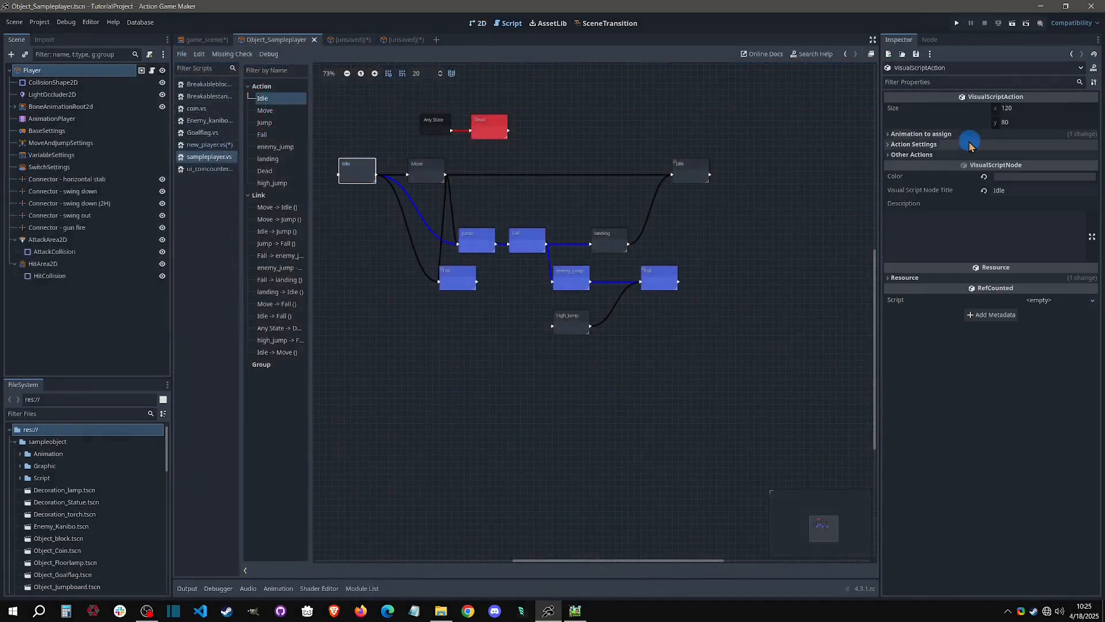
left_click(975, 155)
left_click(982, 167)
left_click(994, 195)
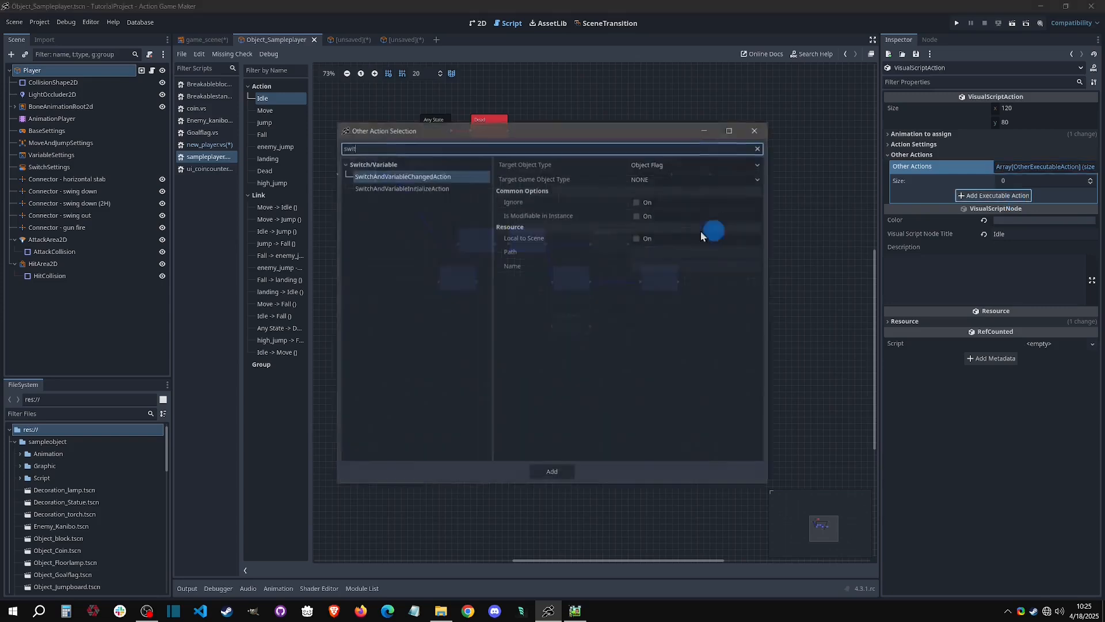
type("swit")
- Set the SwitchAndVariableChangedAction's target object type to Object Property and its target game object type to SELF
left_click(662, 166)
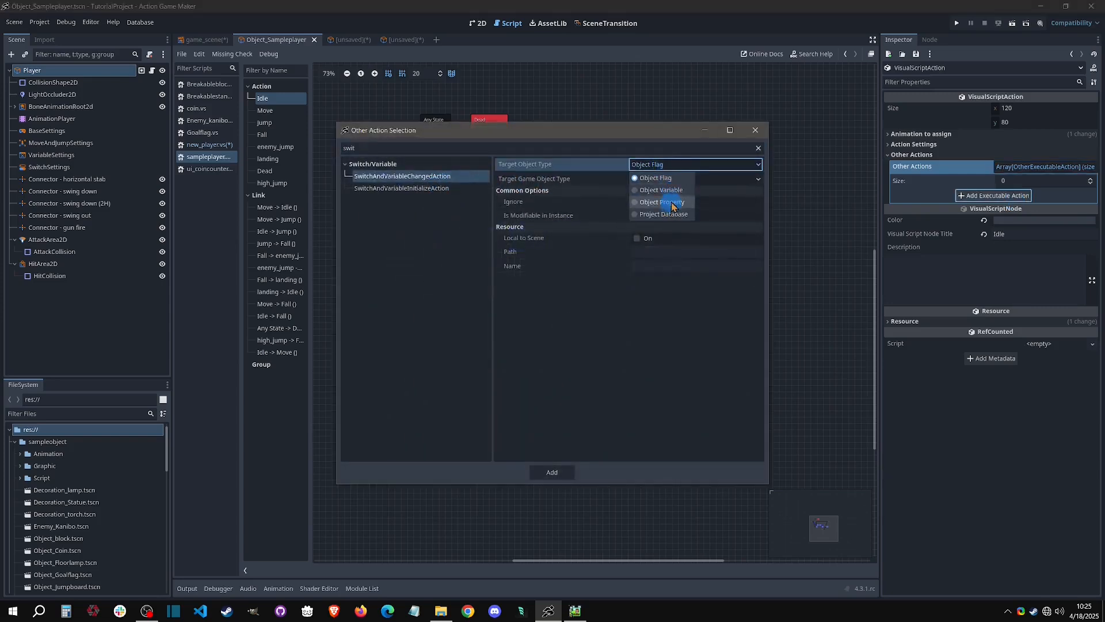
left_click(667, 202)
left_click(664, 182)
left_click(668, 211)
left_click(666, 180)
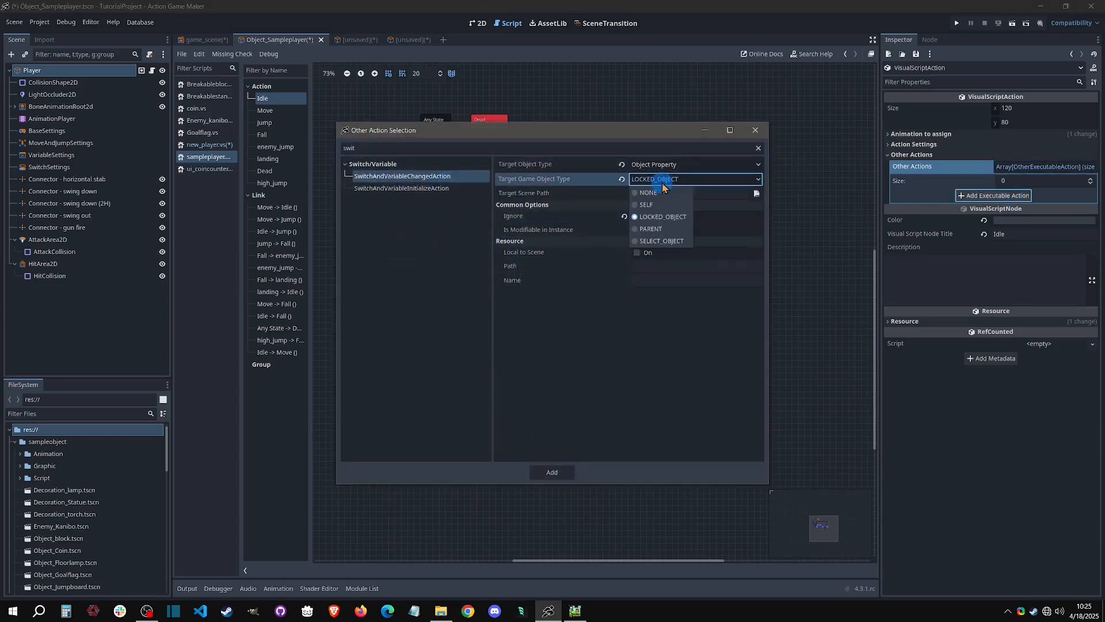
left_click(666, 205)
- Keep Player as the target node and choose collision_layer as the property for the action to change
left_click(664, 196)
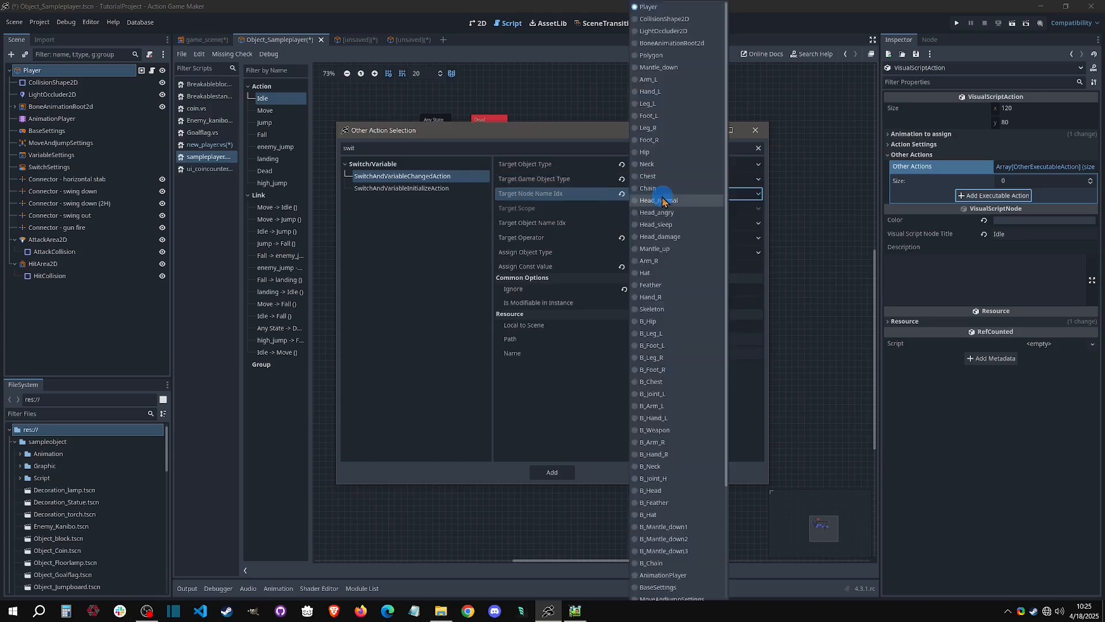
left_click(537, 201)
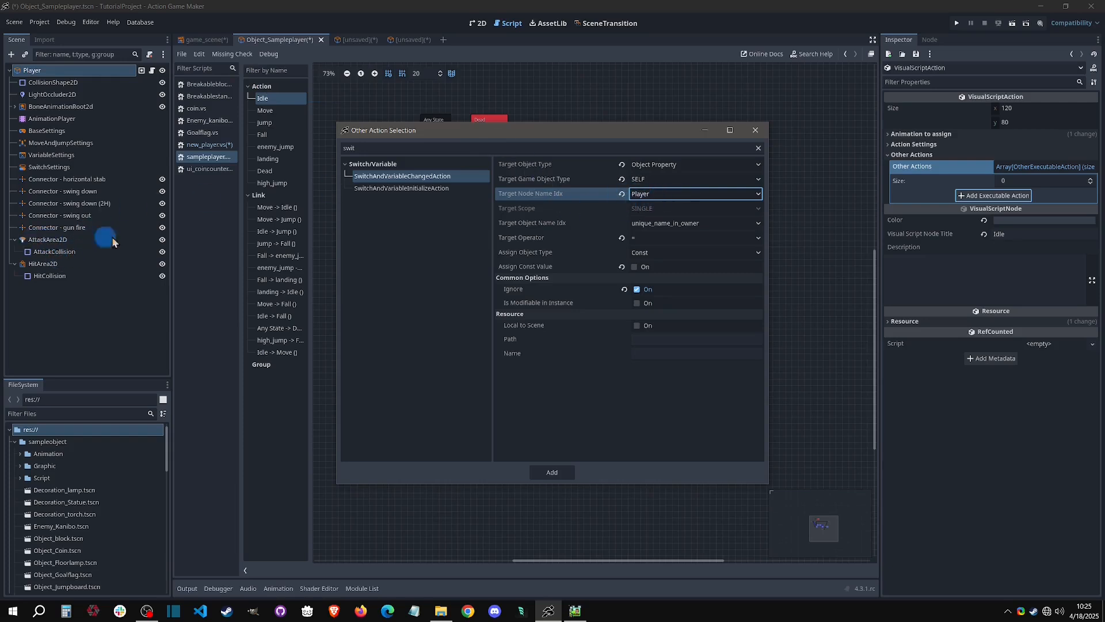
left_click(659, 194)
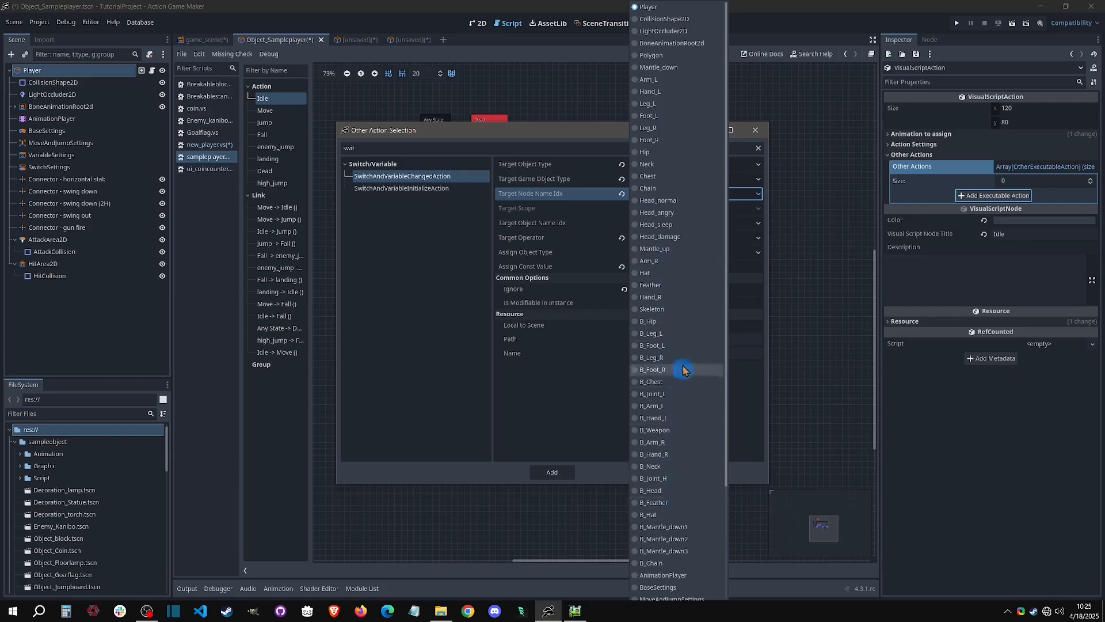
scroll(676, 270, "down", 3)
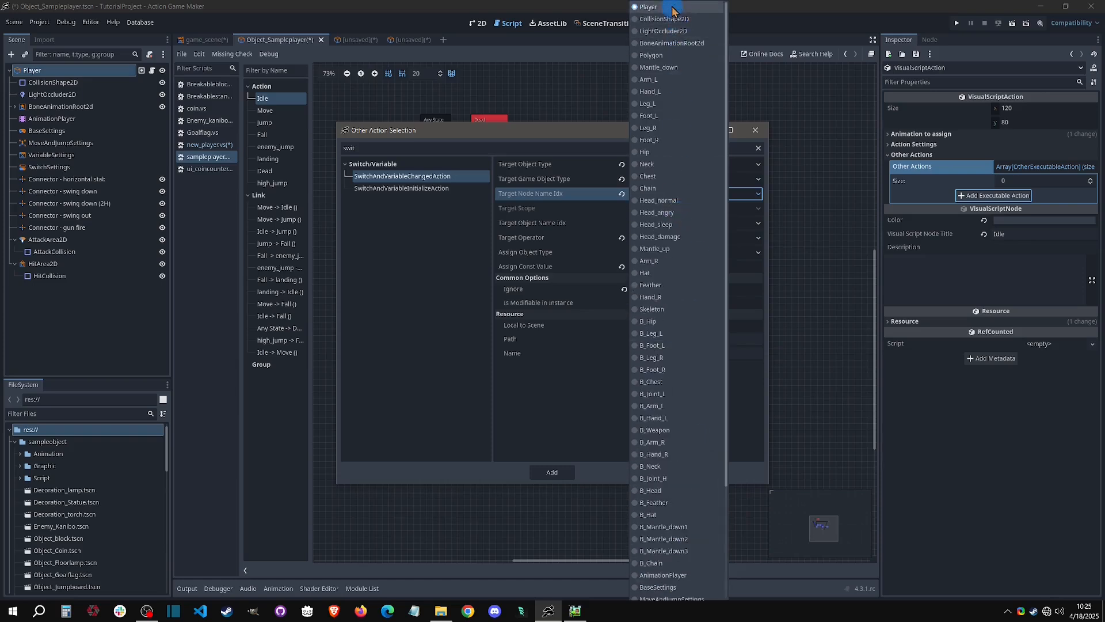
left_click(648, 7)
left_click(670, 224)
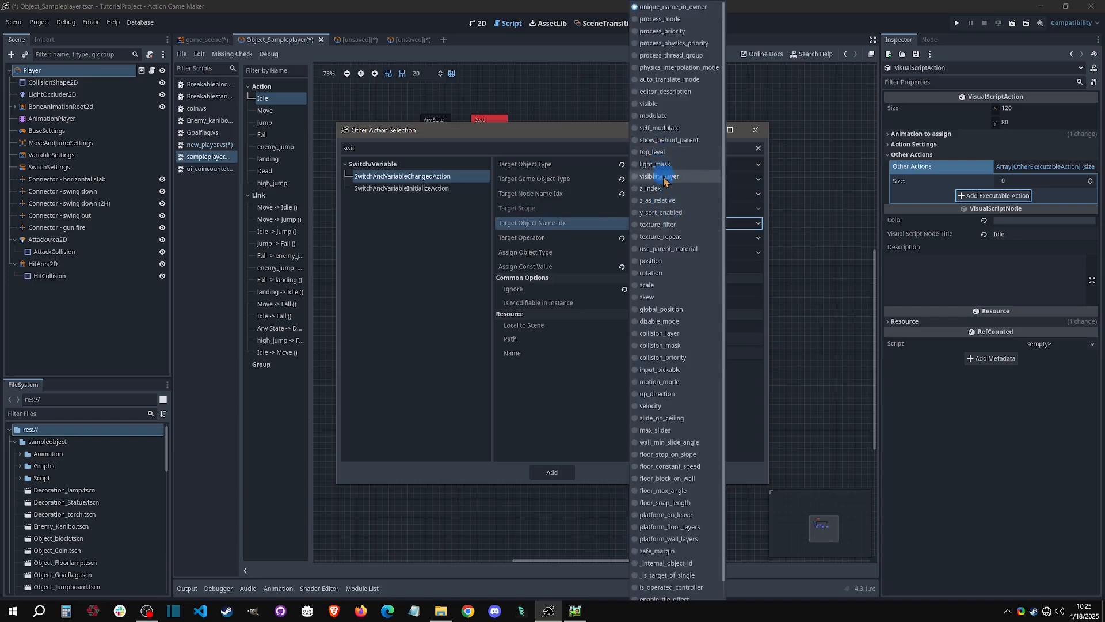
left_click(681, 335)
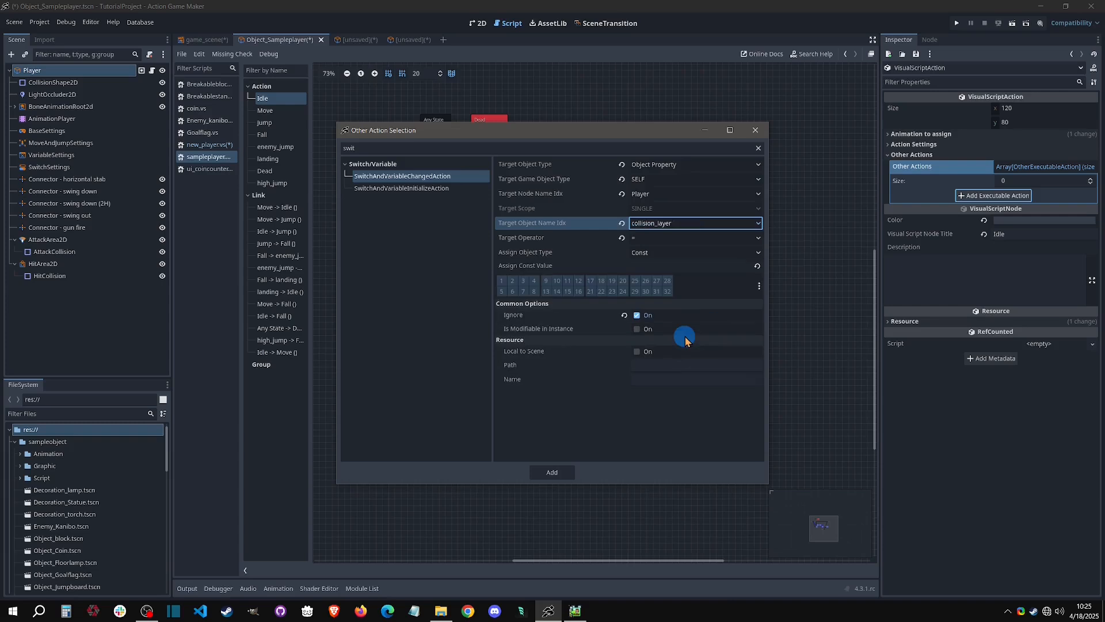
left_click(647, 238)
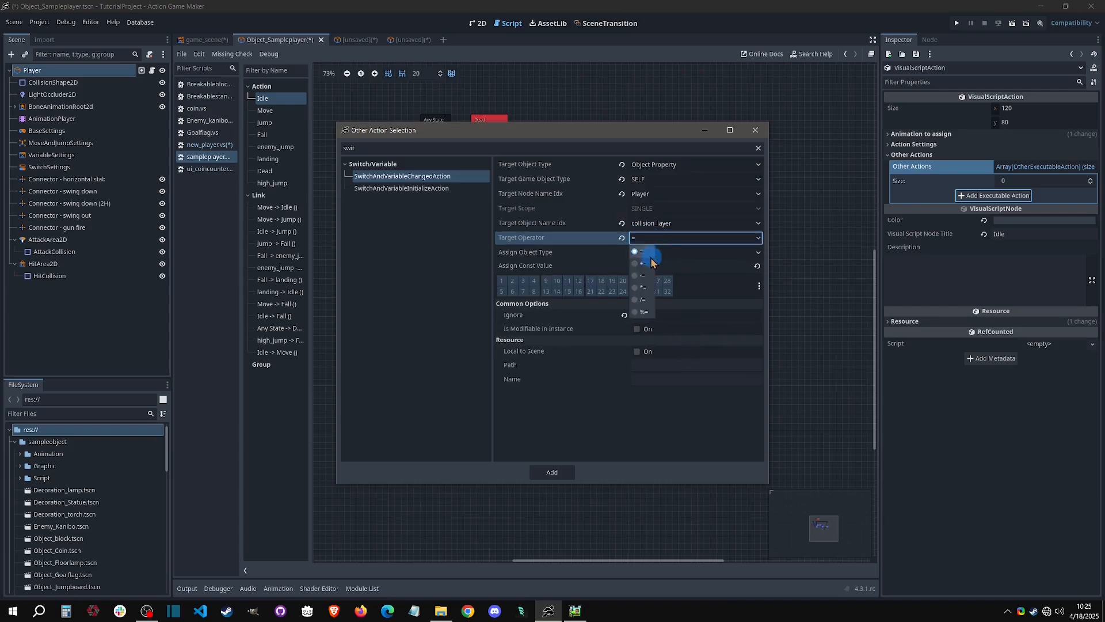
left_click(597, 266)
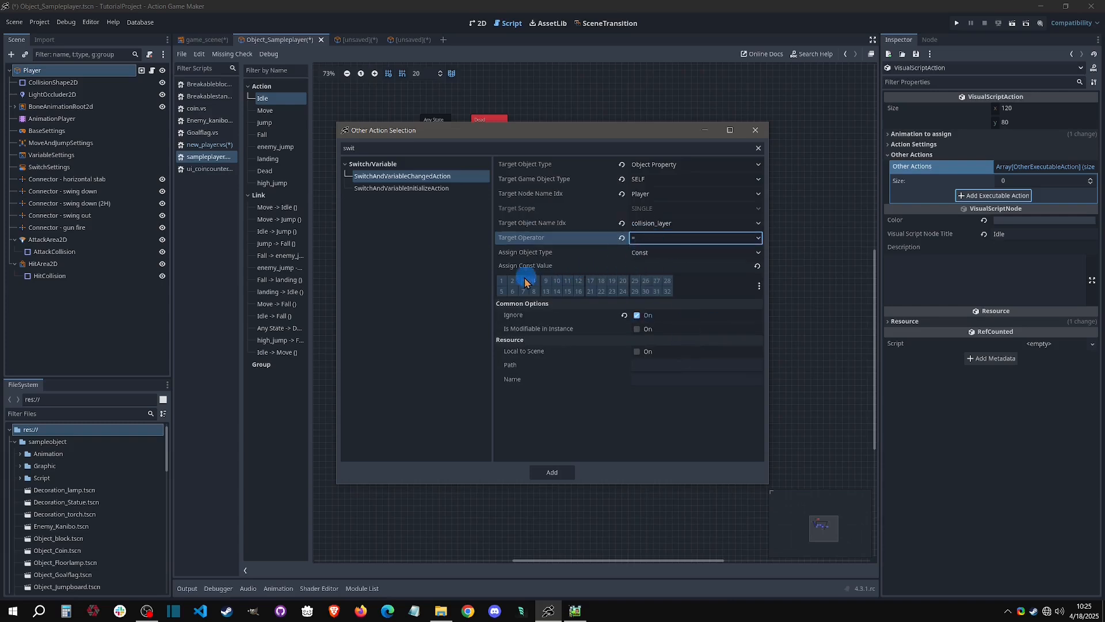
left_click(643, 238)
left_click(627, 265)
left_click(668, 222)
left_click(602, 222)
- Switch the target node to AttackArea2D and choose its collision_layer property, replacing it with collision_mask
left_click(659, 203)
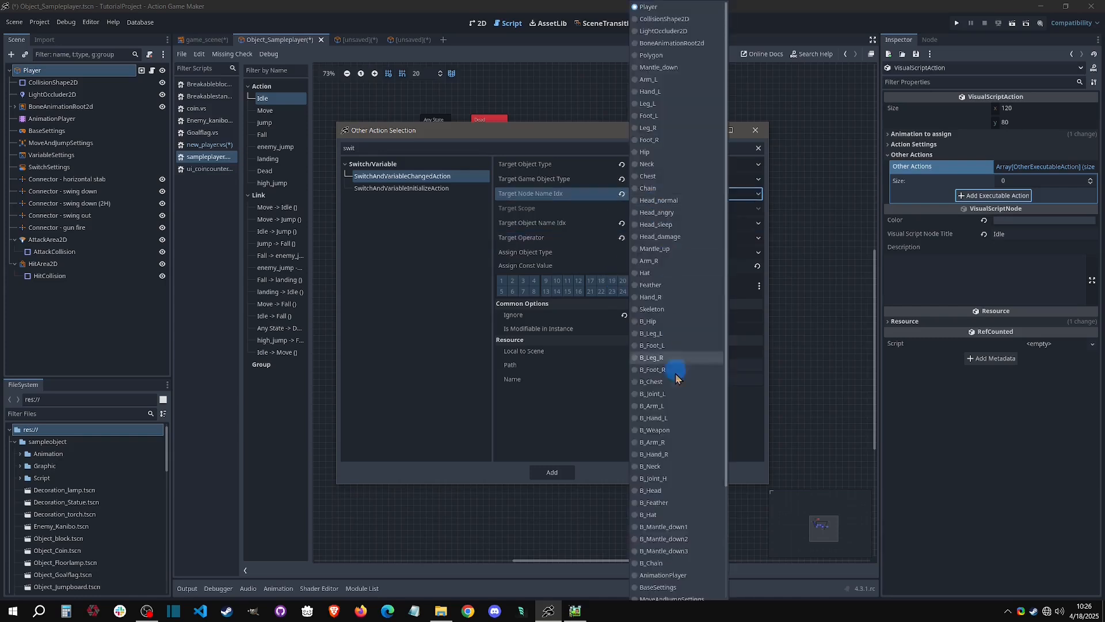
scroll(677, 562, "down", 5)
left_click(674, 560)
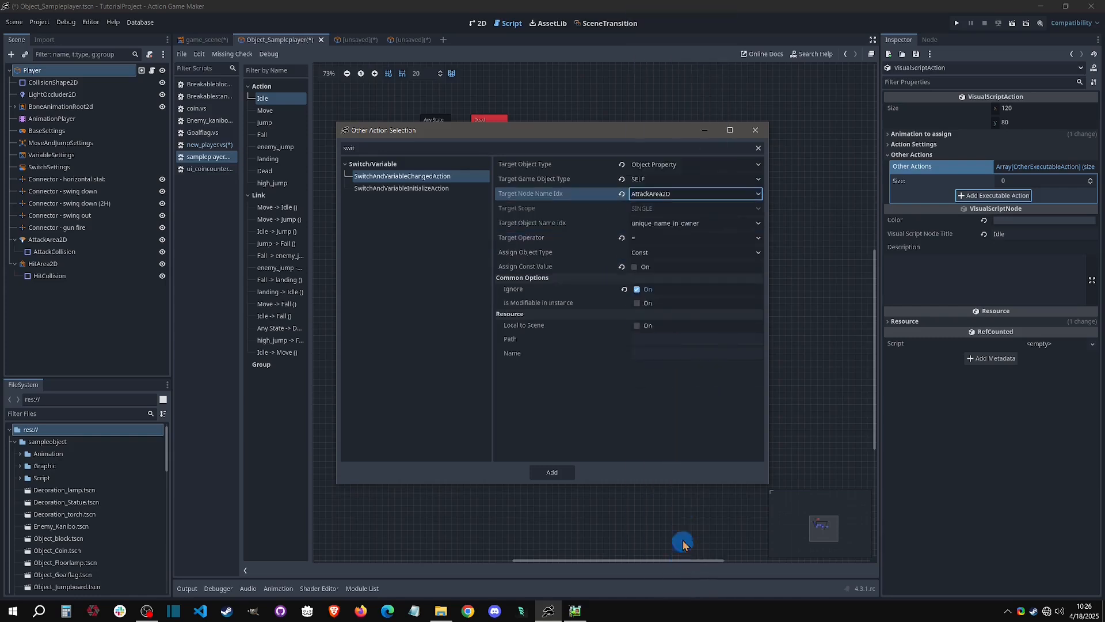
left_click(666, 225)
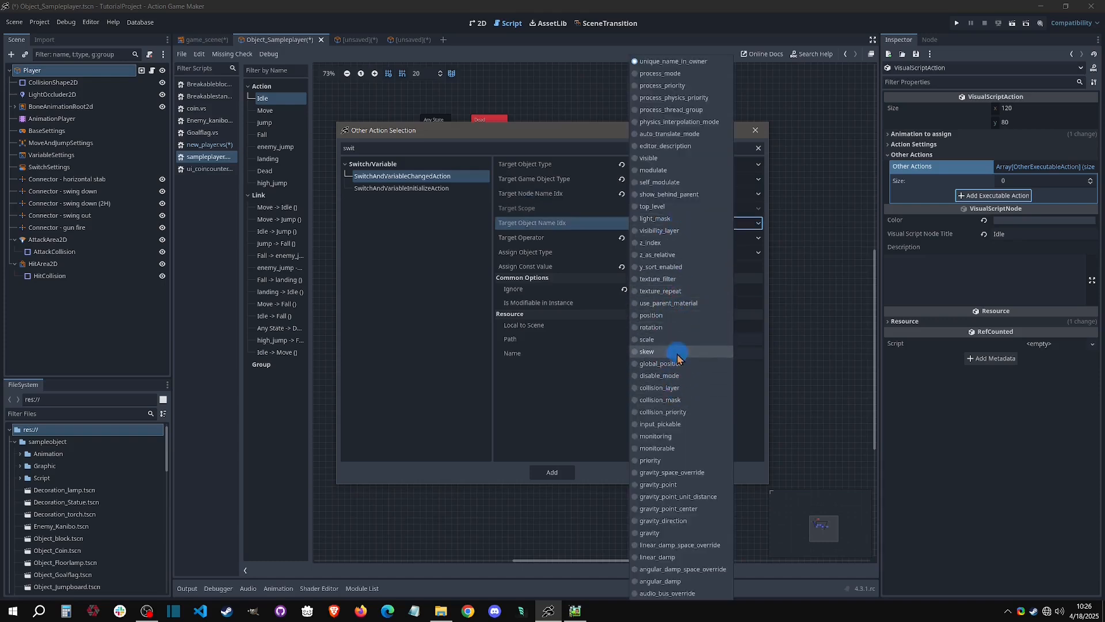
left_click(692, 389)
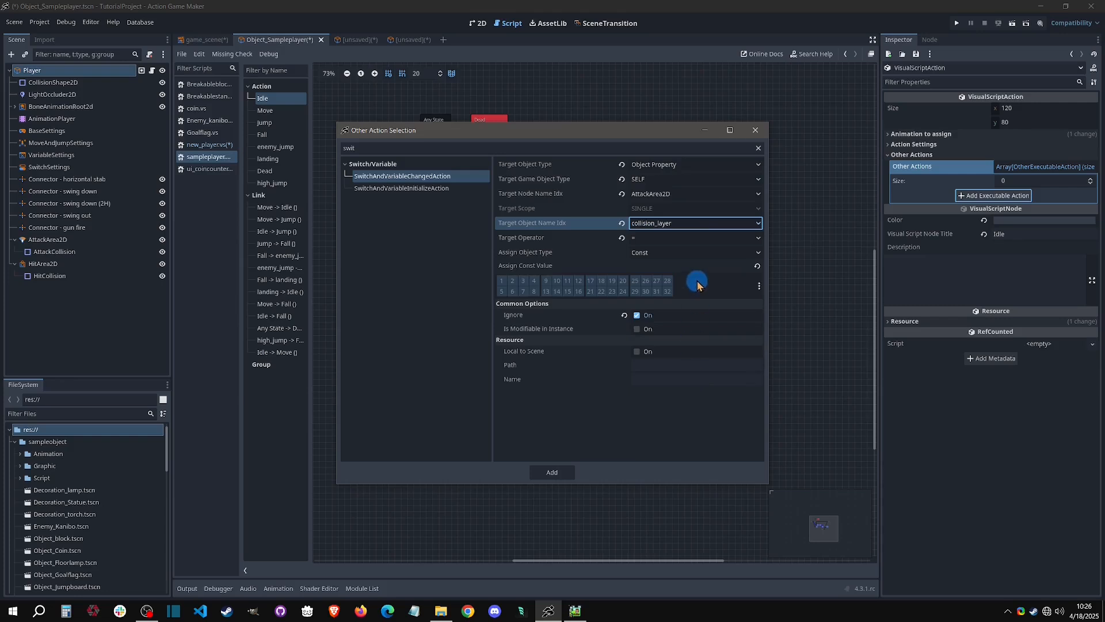
left_click(674, 225)
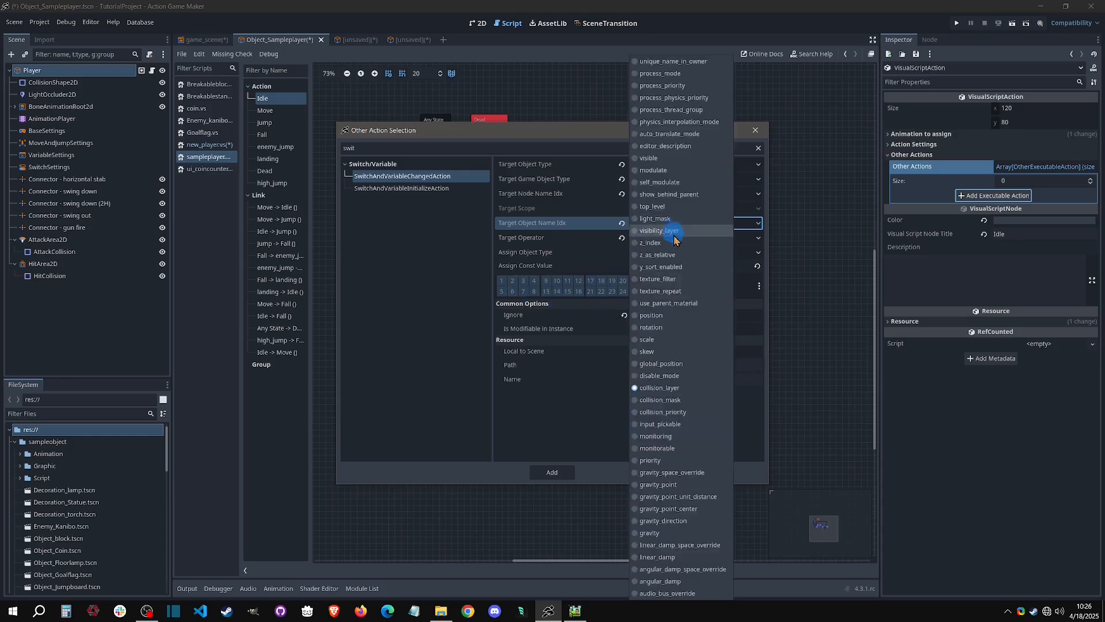
left_click(705, 402)
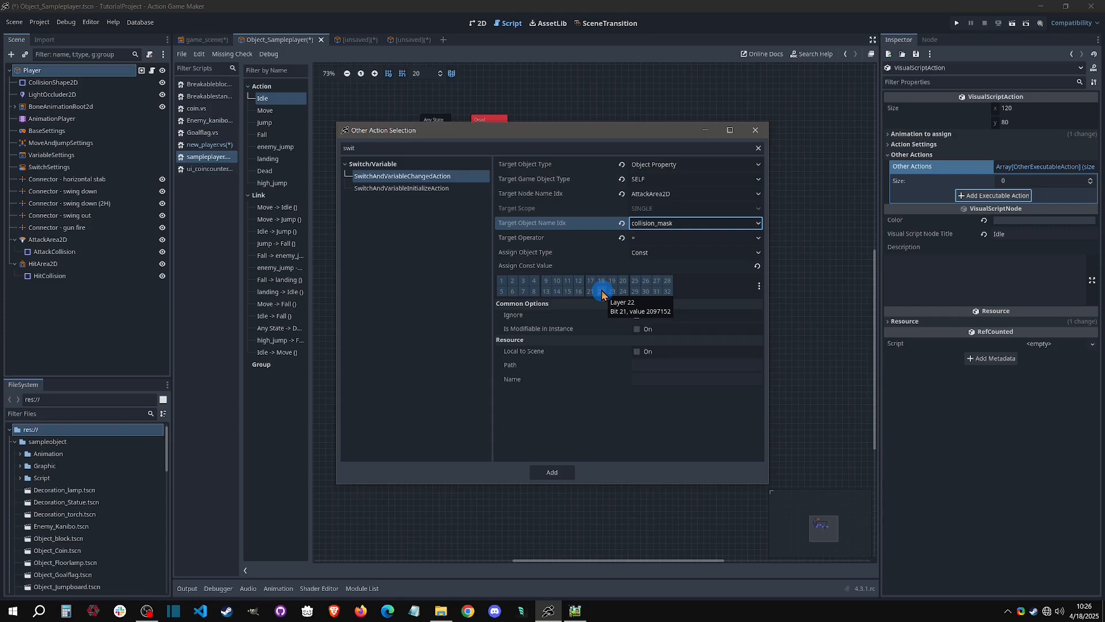
- Switch to Pixel Game Maker MV, examine the Attack Settings runtime action for the player's jump, and return to Action Game Maker
left_click(576, 611)
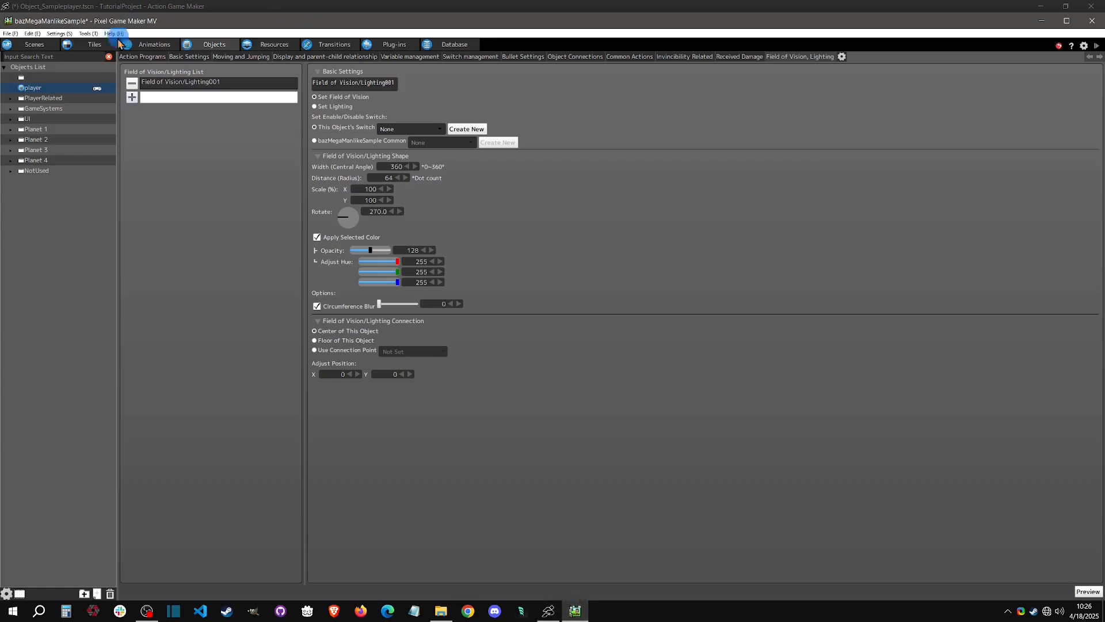
left_click(138, 57)
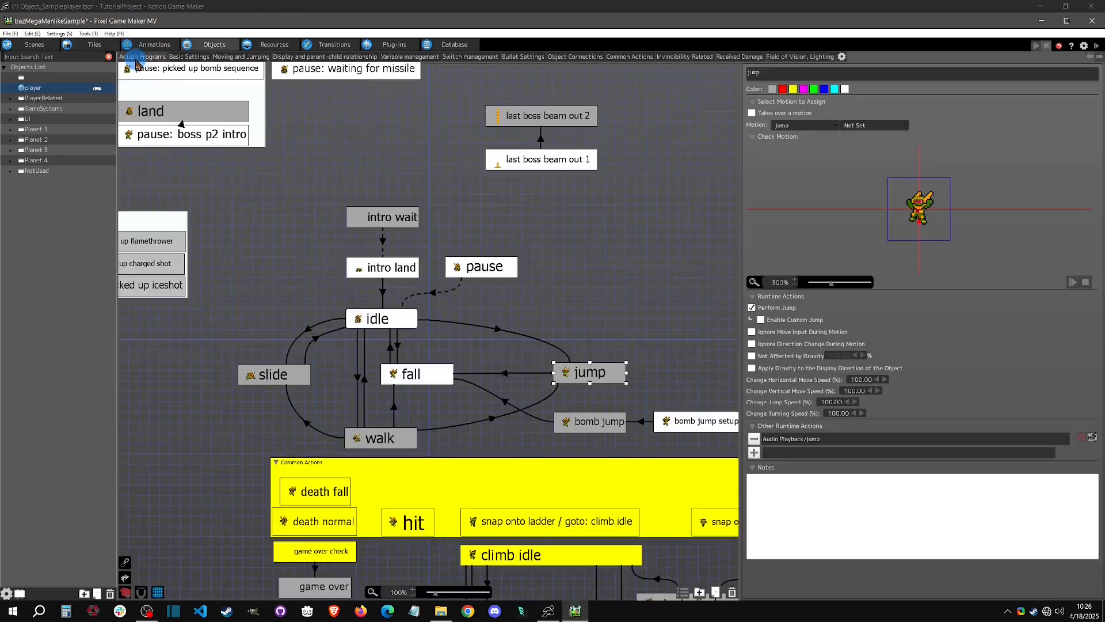
left_click(761, 458)
left_click(258, 353)
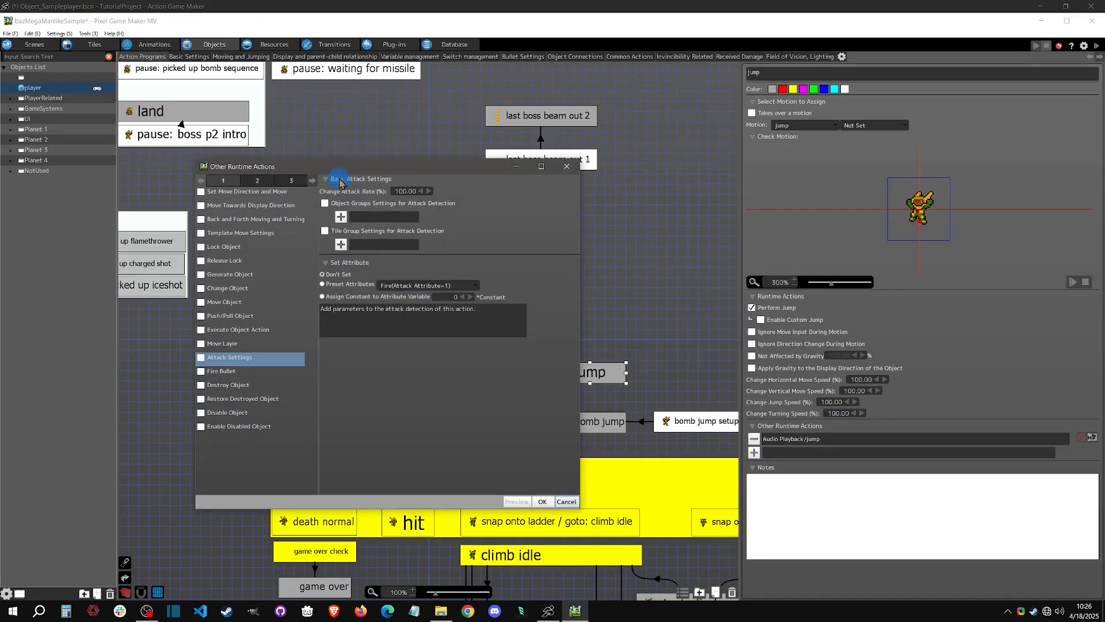
left_click(548, 612)
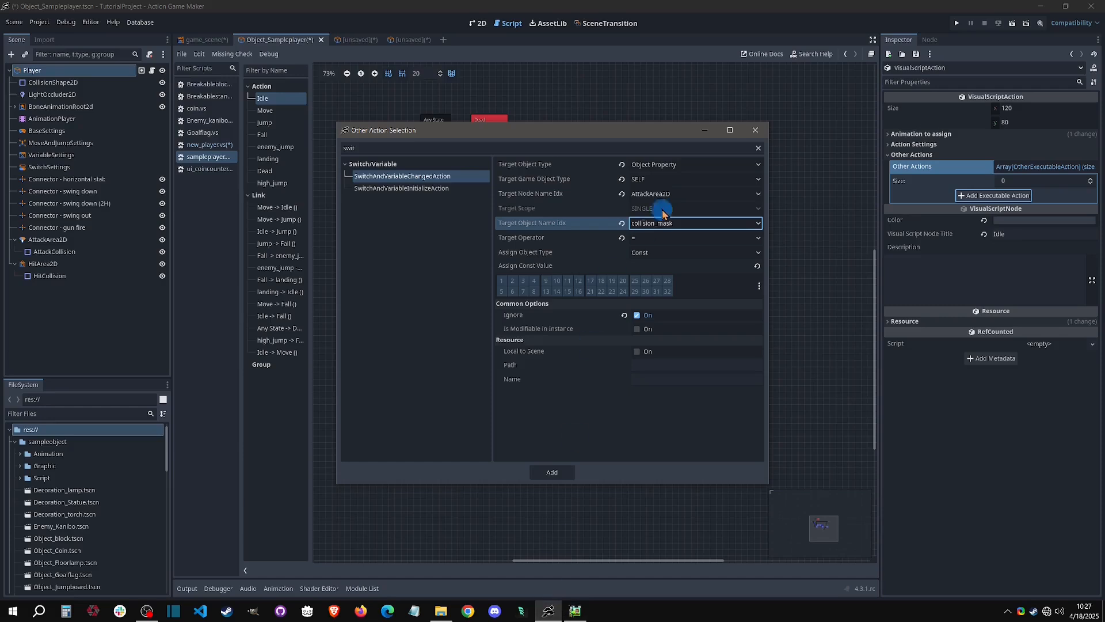
- Change the target node to HitArea2D, and close the action selection without adding the action
left_click(672, 194)
scroll(683, 541, "down", 2)
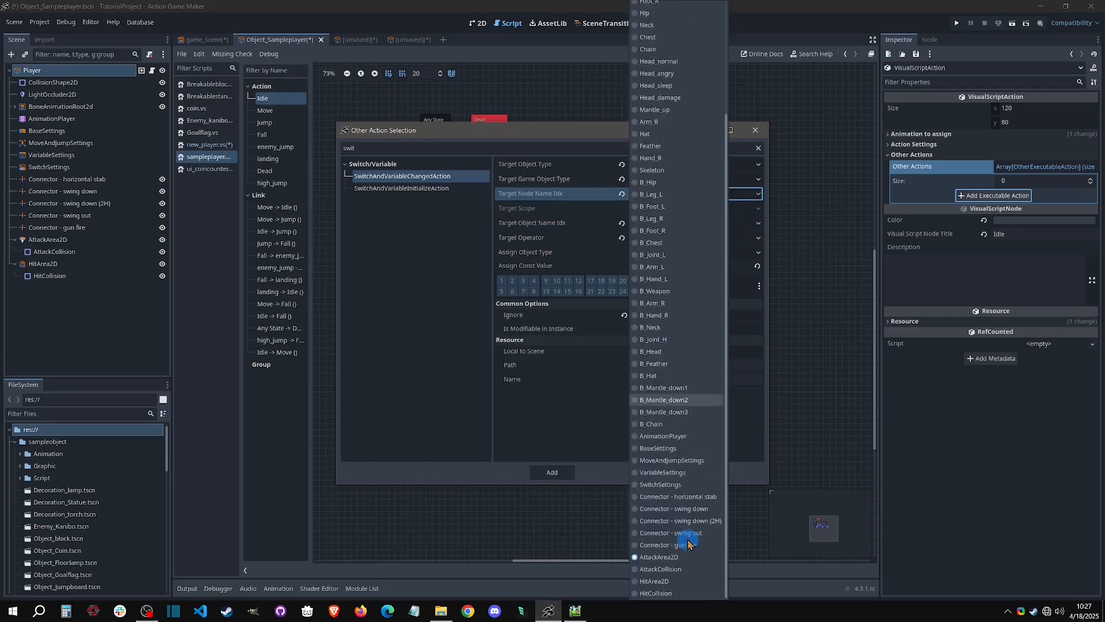
left_click(676, 582)
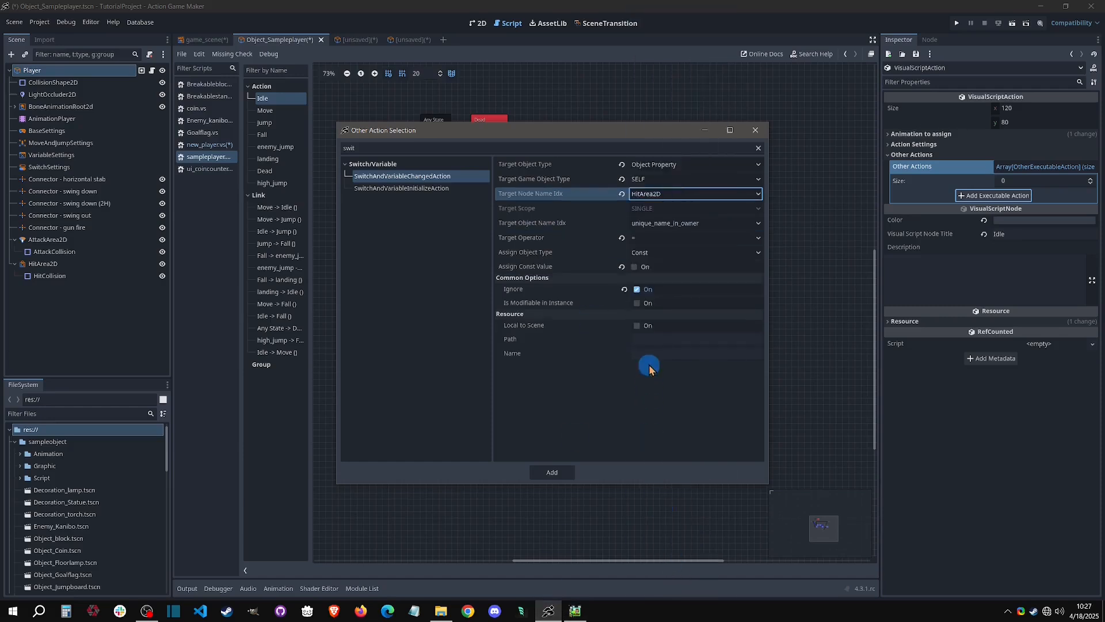
left_click(755, 129)
- Add a SightRange node as a child of the Player node
right_click(70, 81)
left_click(63, 73)
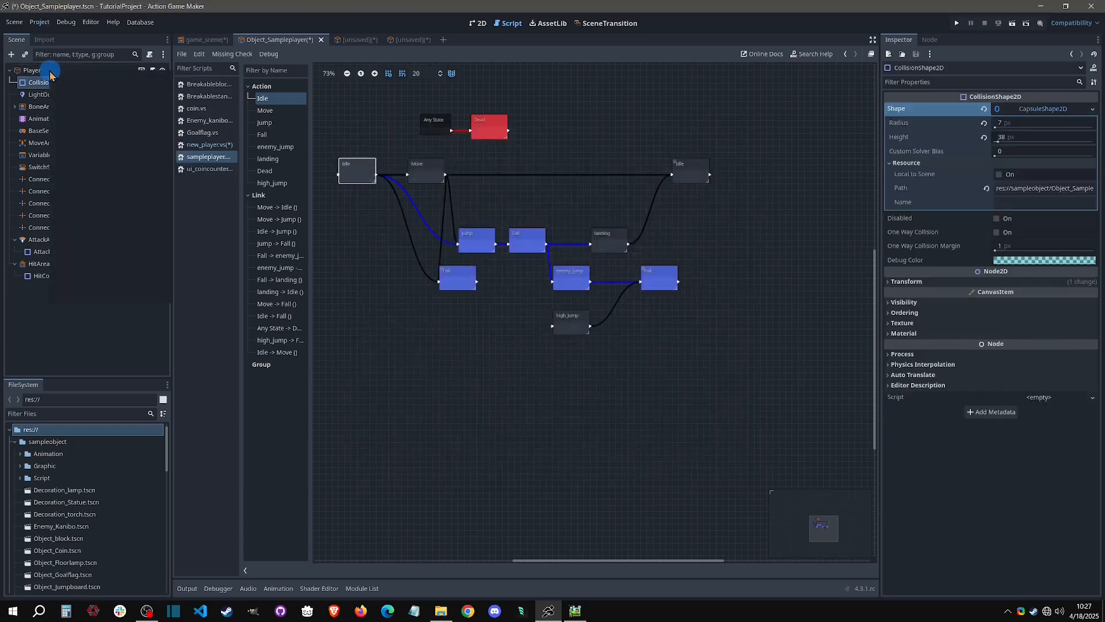
right_click(51, 71)
left_click(95, 95)
type("sigh")
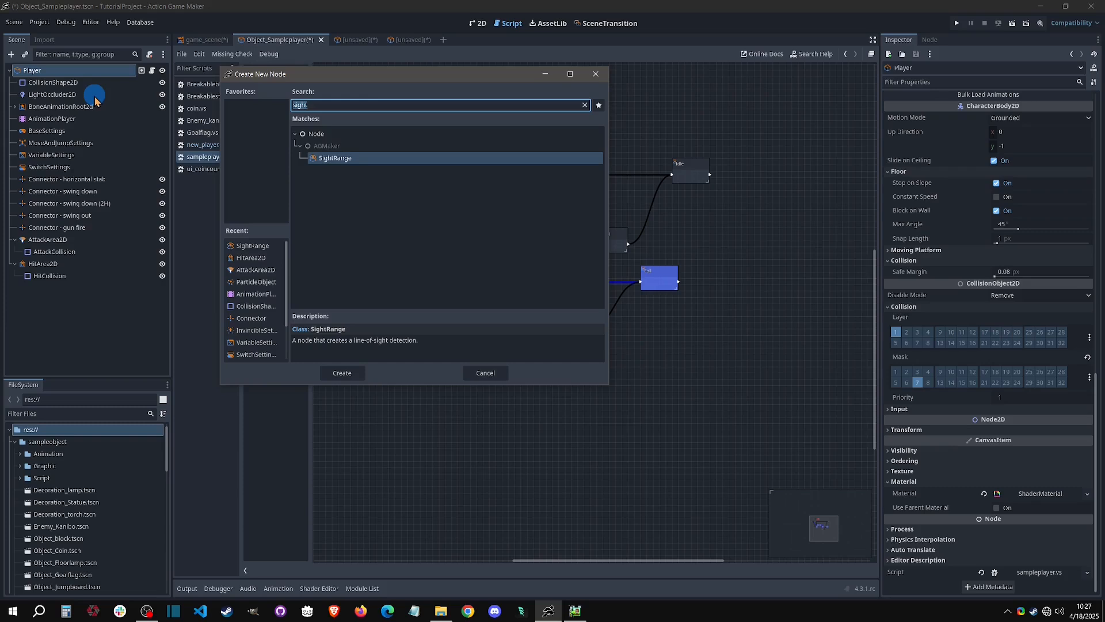
type("t")
key("Return")
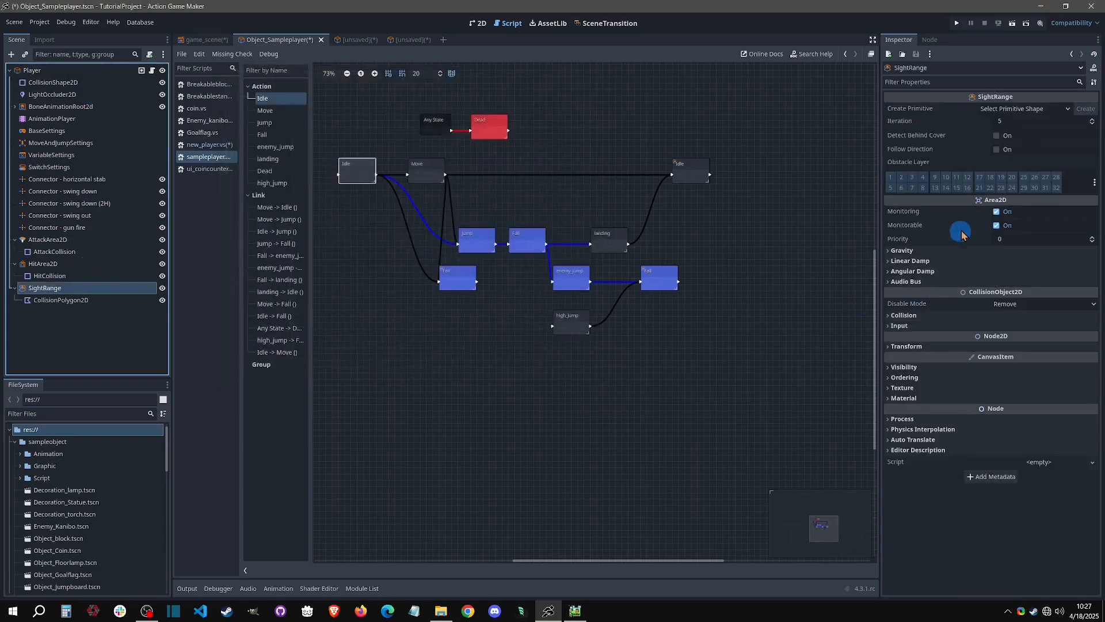
- Add a SwitchAndVariableChangedAction to the Idle state, with target type Object Property, game object SELF and the Player node
left_click(356, 167)
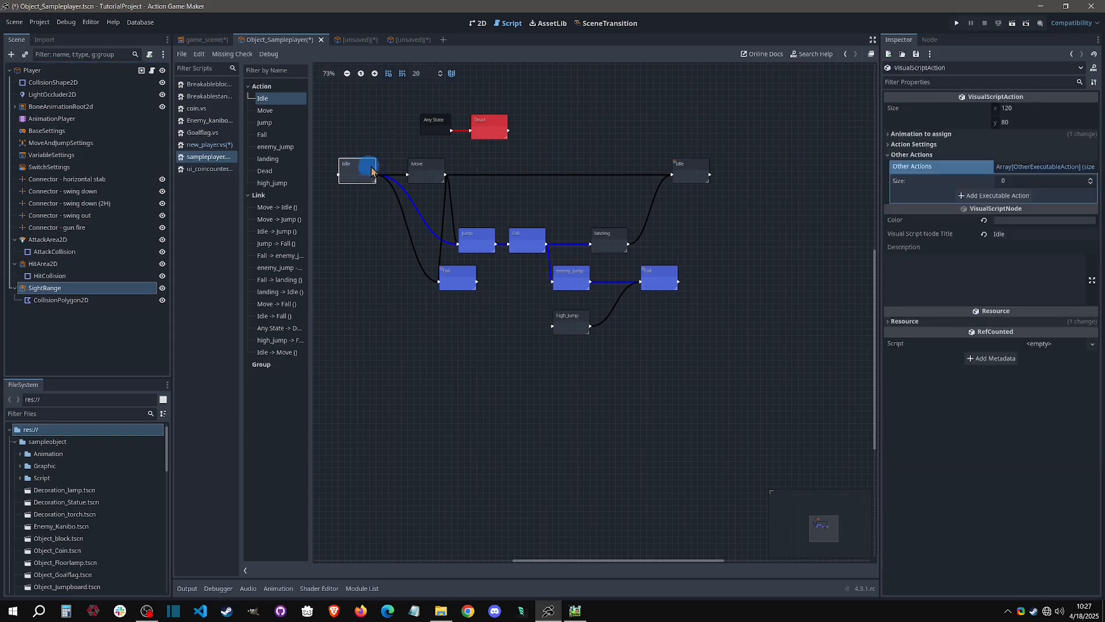
left_click(1020, 198)
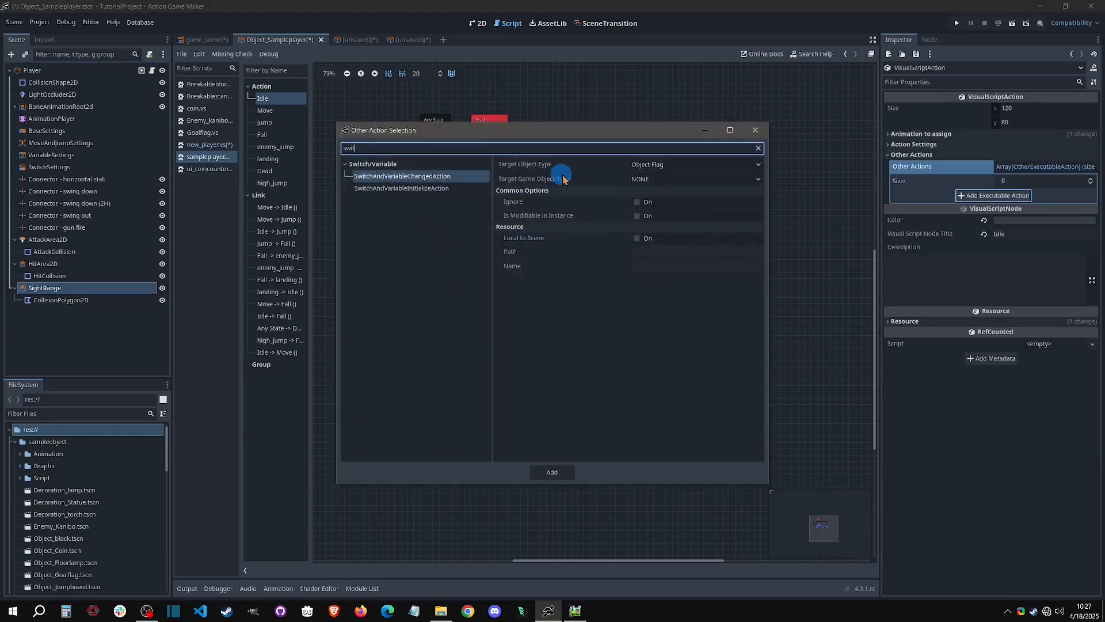
left_click(666, 165)
left_click(667, 202)
left_click(668, 179)
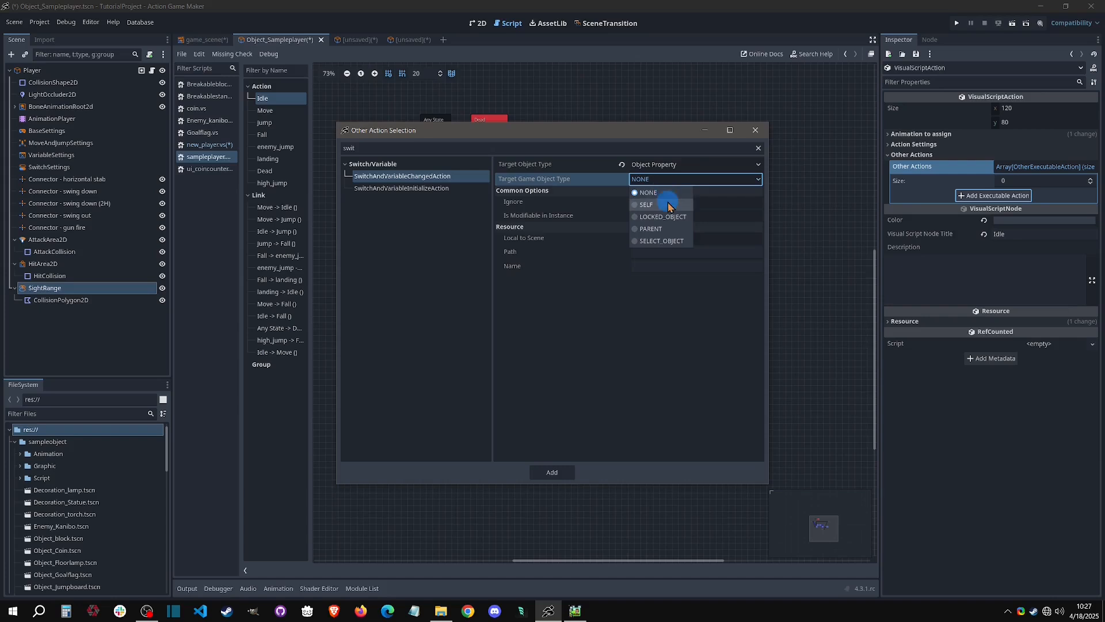
left_click(721, 278)
left_click(666, 225)
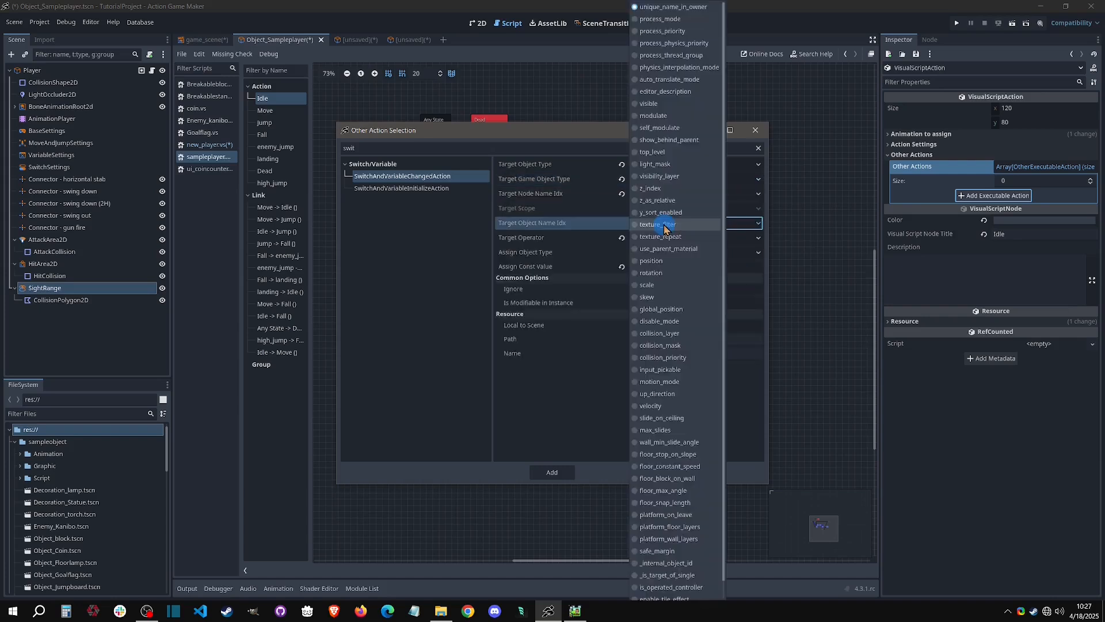
left_click(612, 208)
left_click(660, 194)
scroll(650, 311, "down", 3)
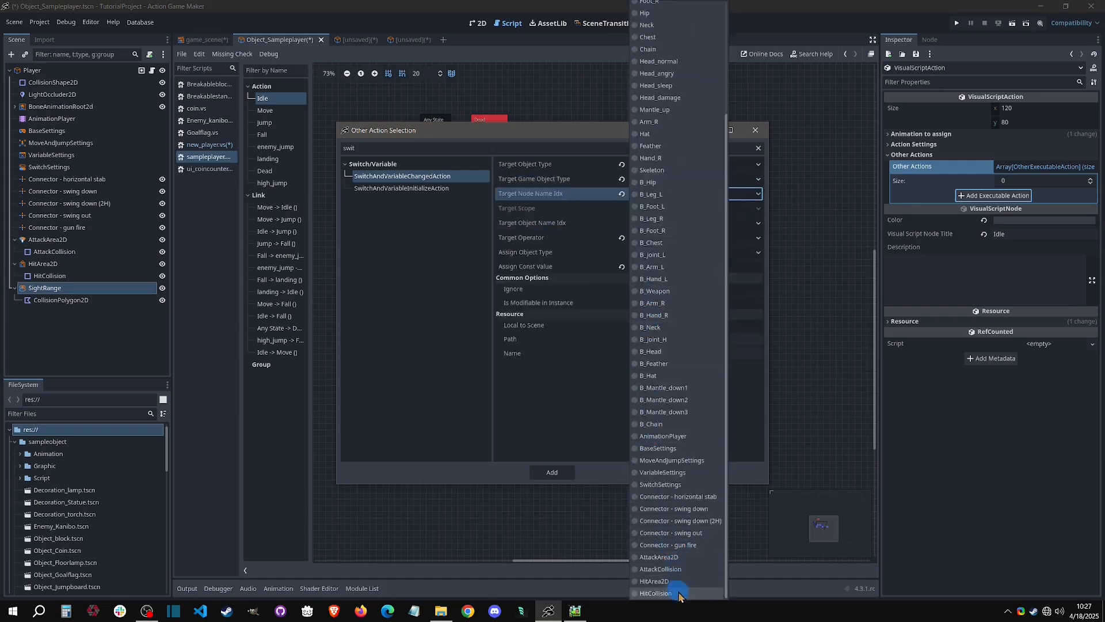
left_click(612, 431)
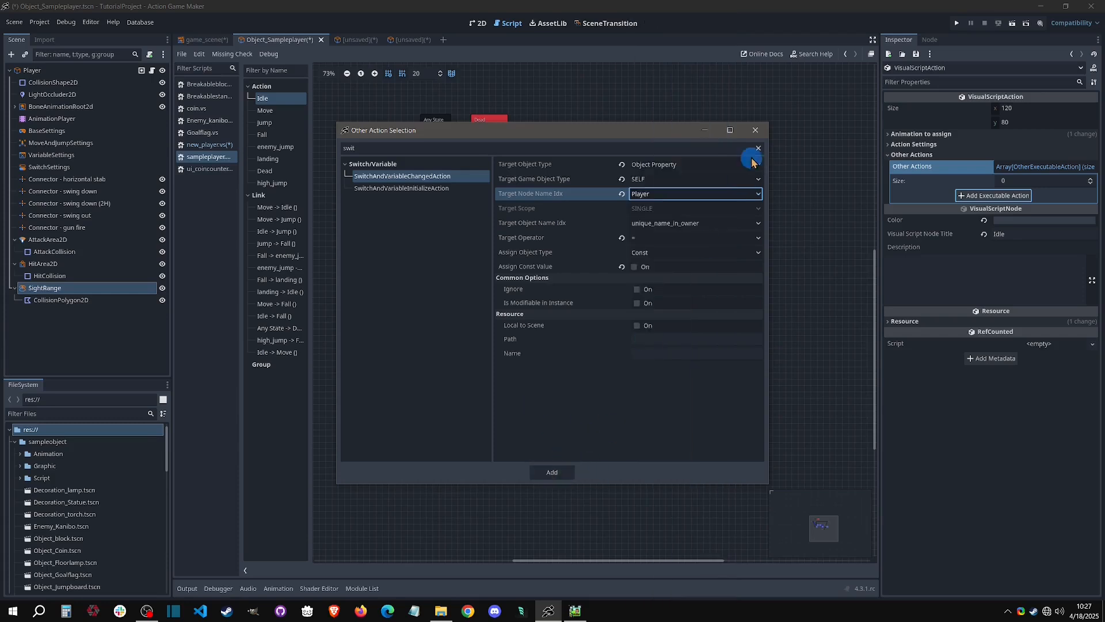
left_click(572, 465)
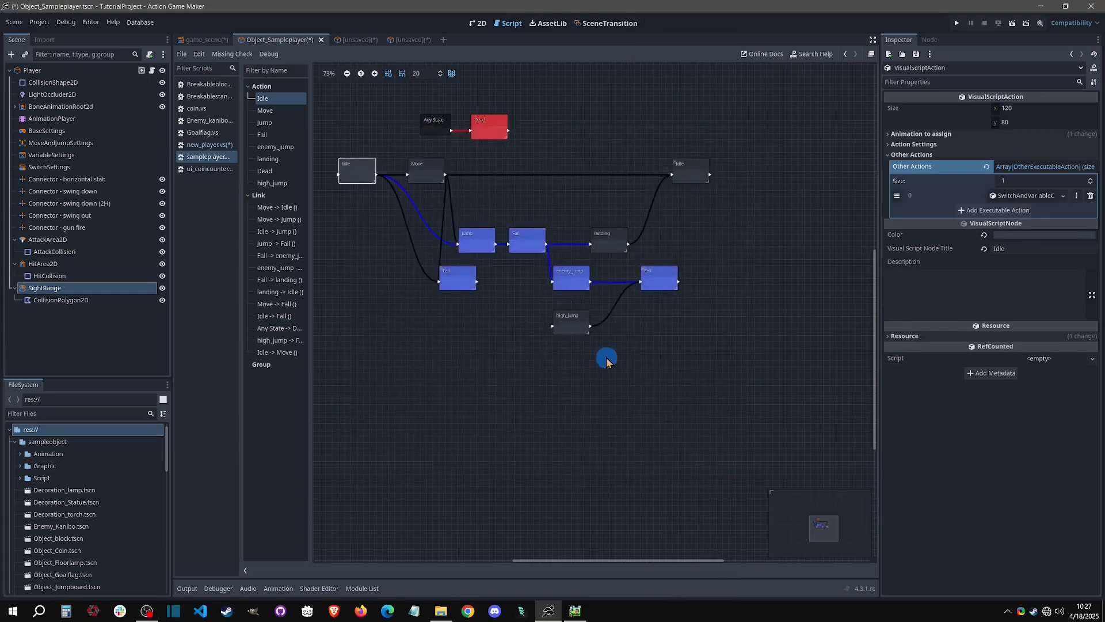
- Save the scene and remove the SwitchAndVariableChangedAction from the Idle state
key("ctrl+s")
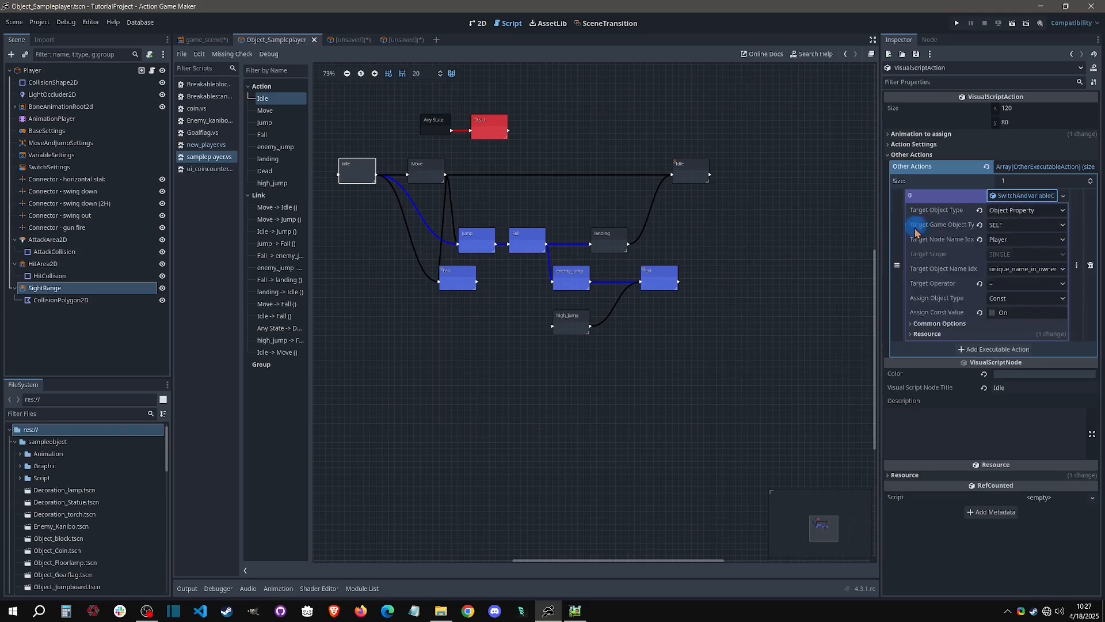
left_click(1027, 195)
left_click(1013, 242)
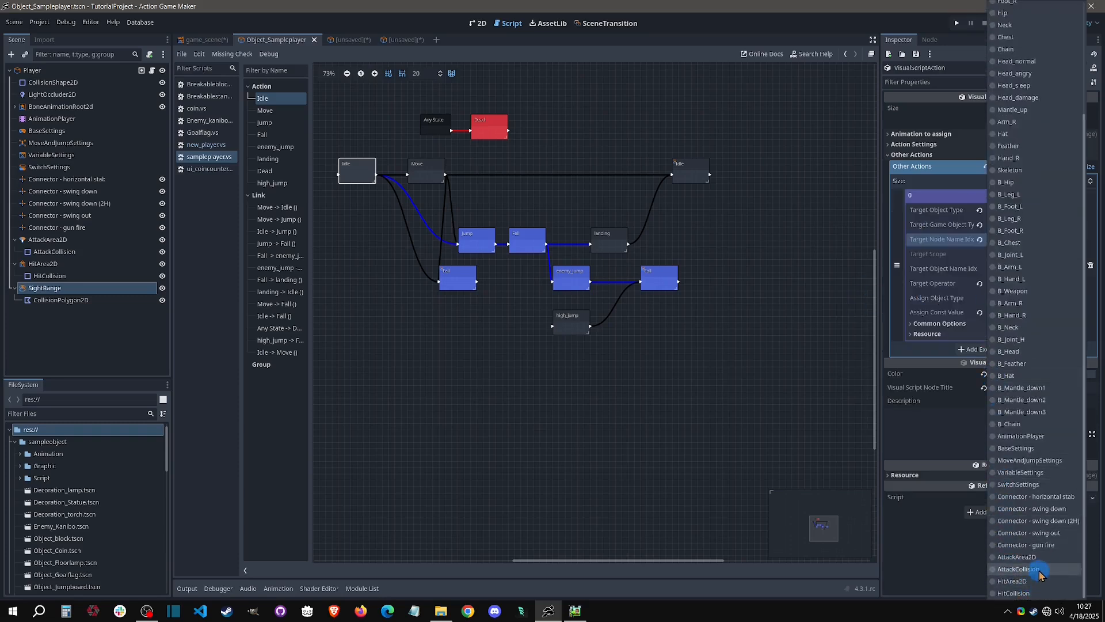
left_click(1043, 455)
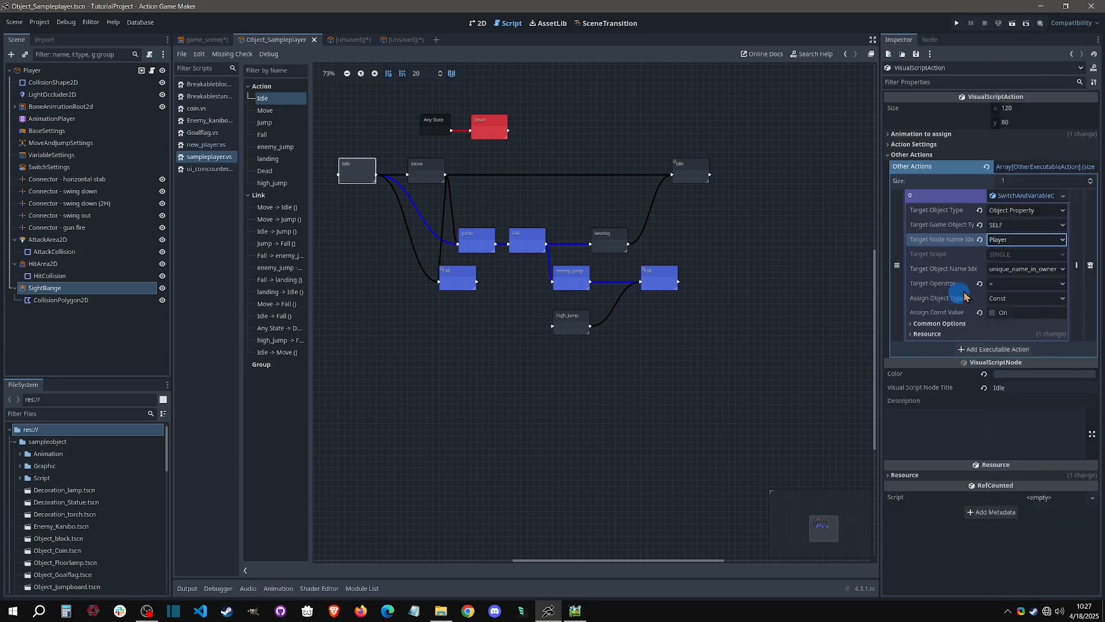
left_click(1090, 266)
- Start a new SwitchAndVariableChangedAction for the Idle state, with target type Object Property, game object SELF and node SightRange
left_click(1007, 195)
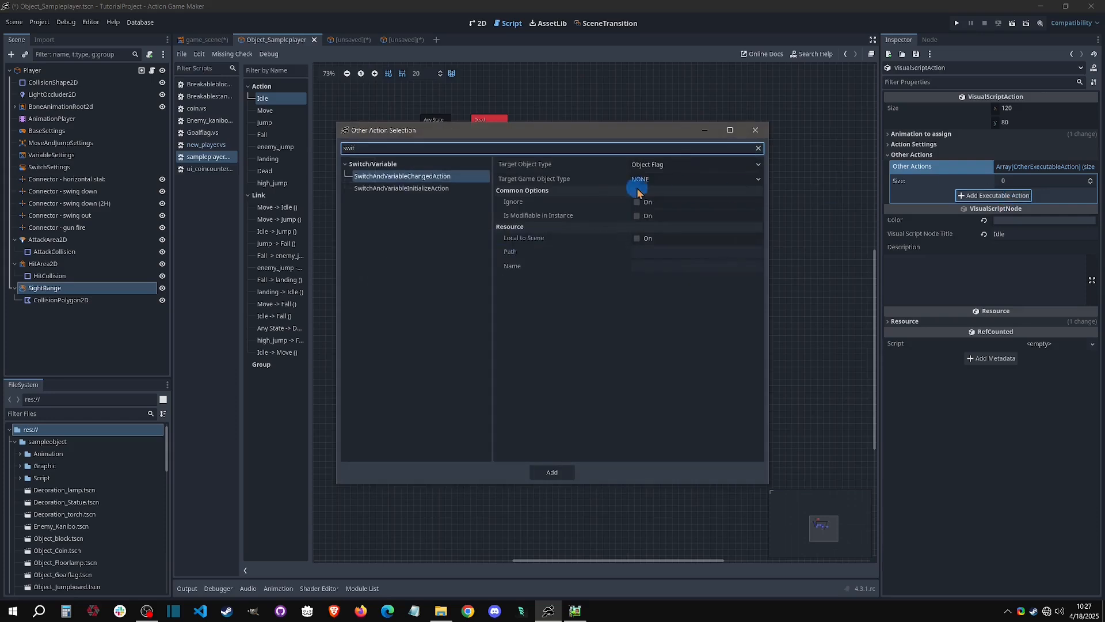
left_click(656, 168)
left_click(651, 191)
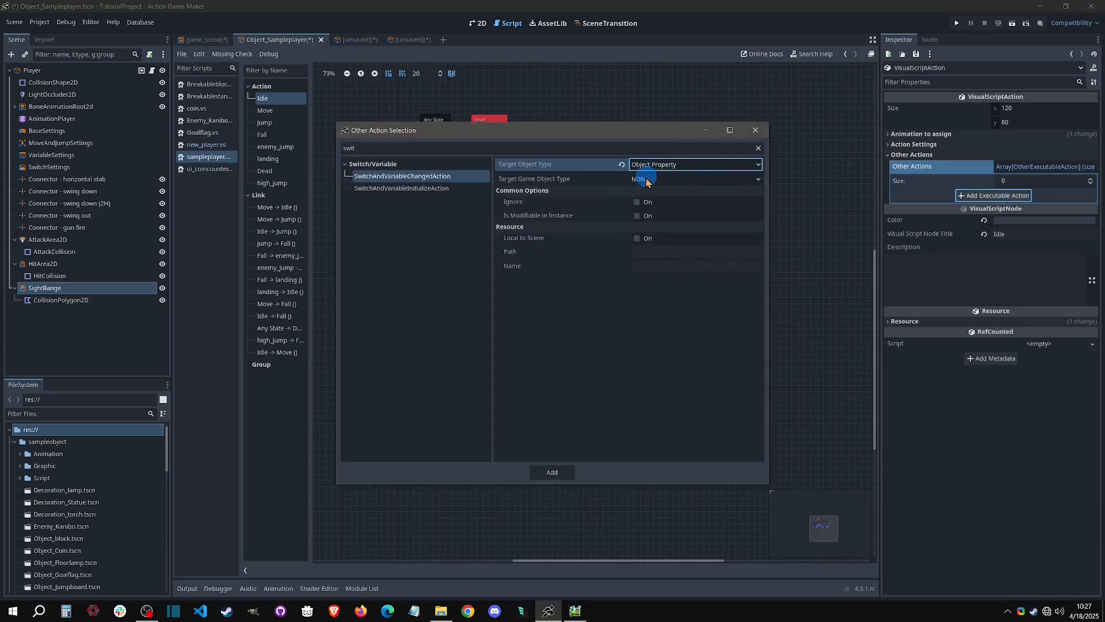
left_click(647, 179)
left_click(649, 204)
left_click(661, 198)
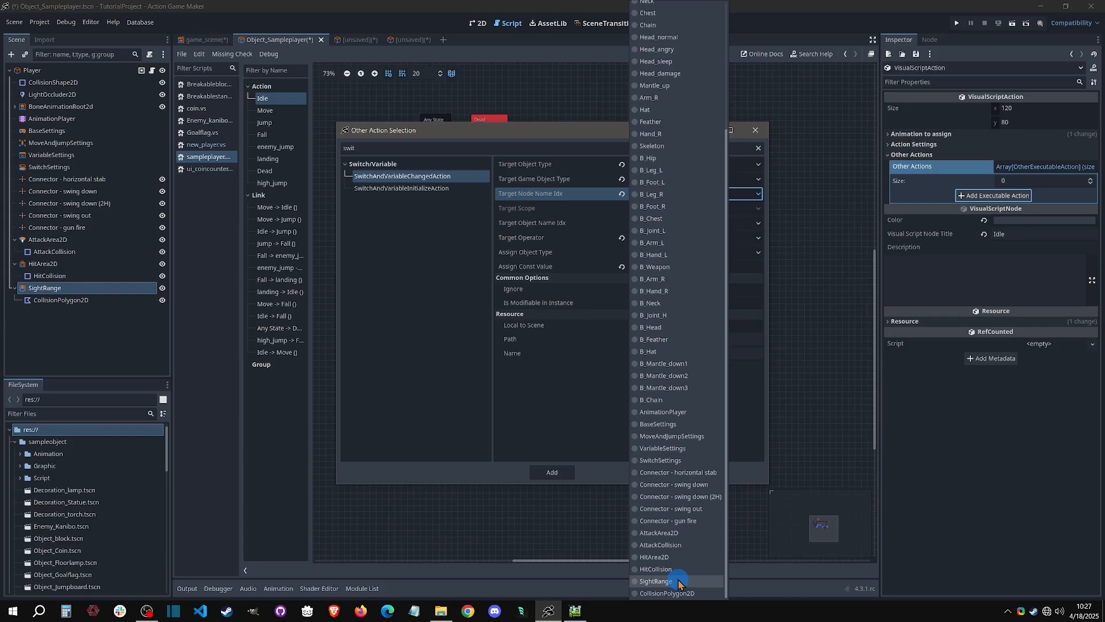
left_click(655, 581)
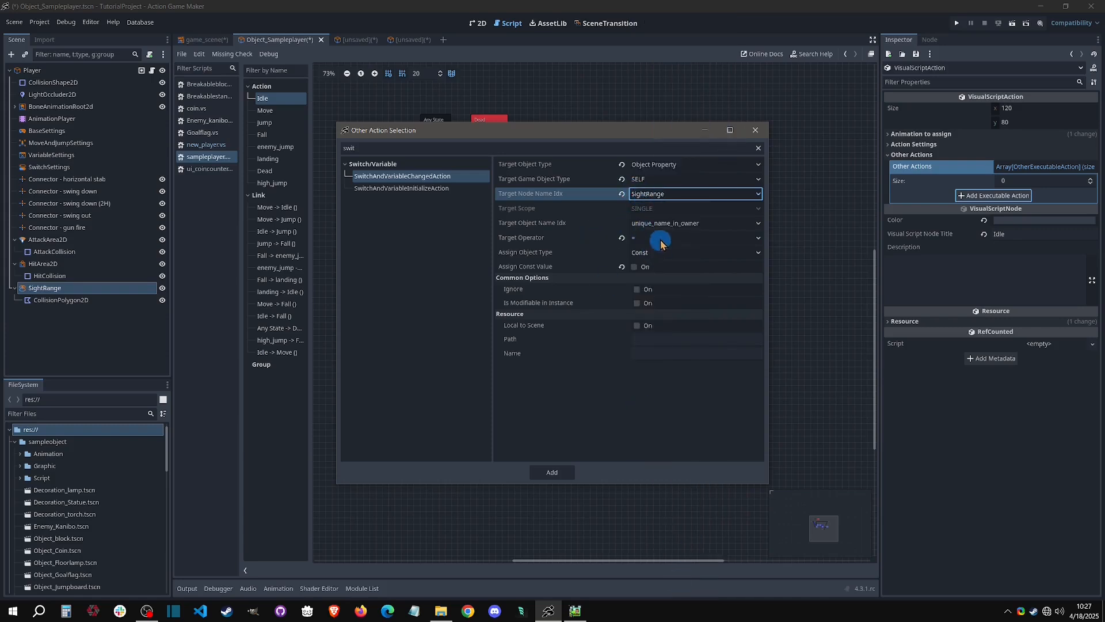
- Choose obstacle_layer as the SightRange property to change, and close the action selection without adding the action
left_click(663, 224)
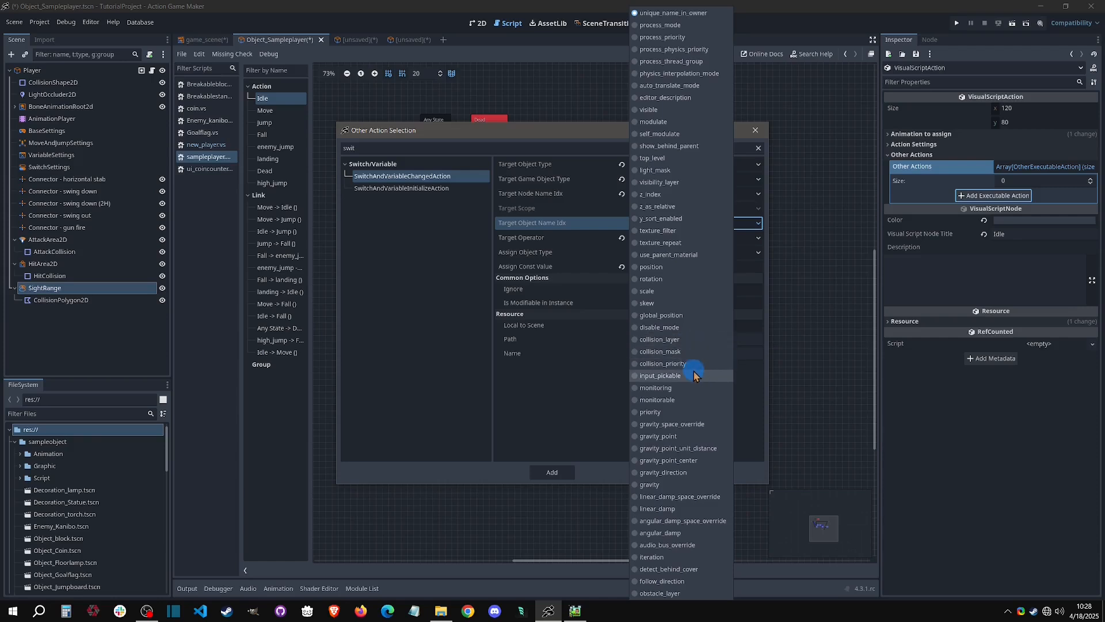
left_click(680, 594)
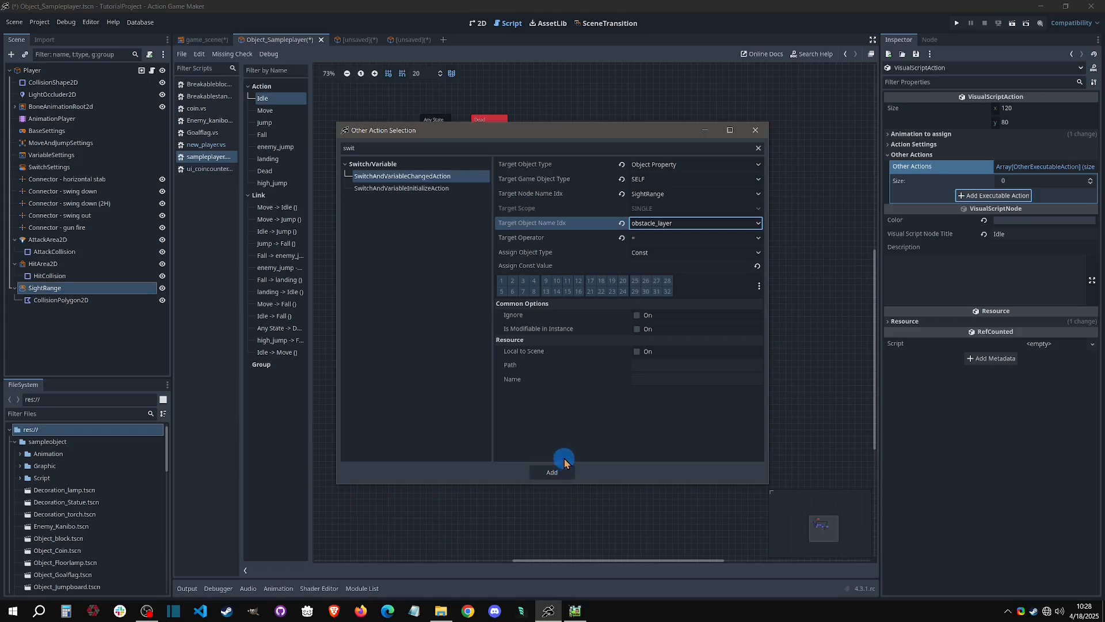
left_click(754, 131)
- Add a RayCast2D node as a child of the Player node
right_click(49, 70)
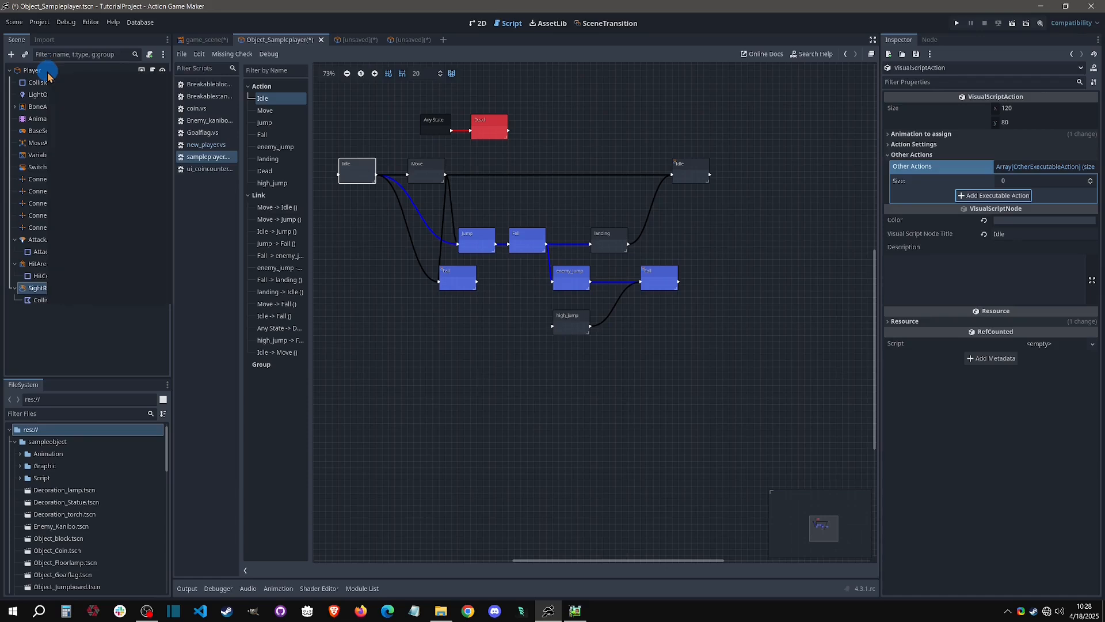
left_click(83, 95)
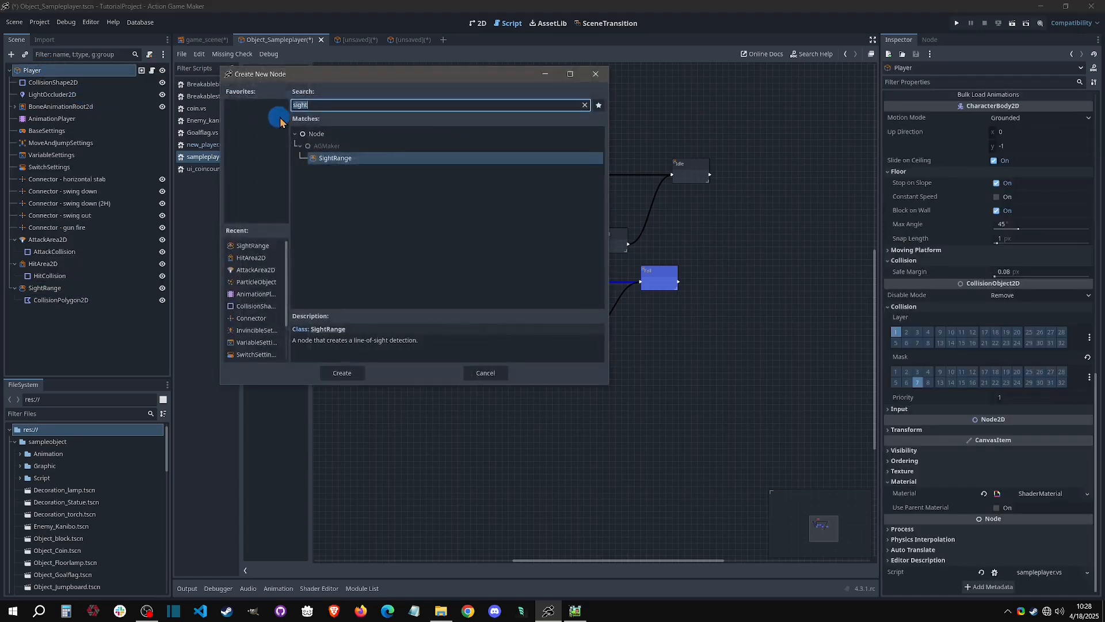
type("ray")
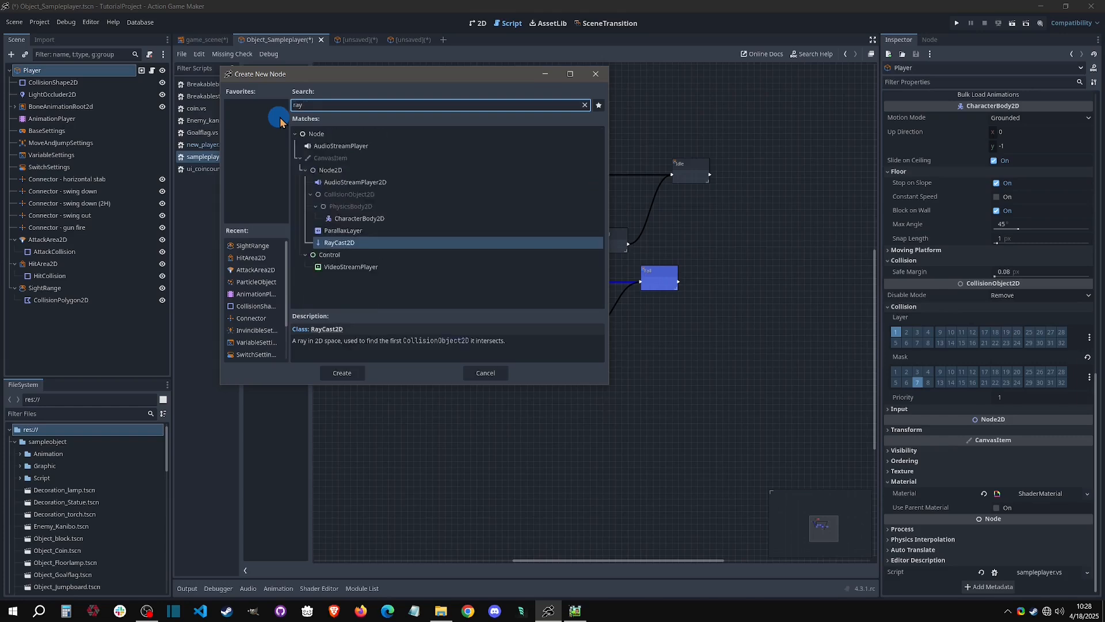
key("Return")
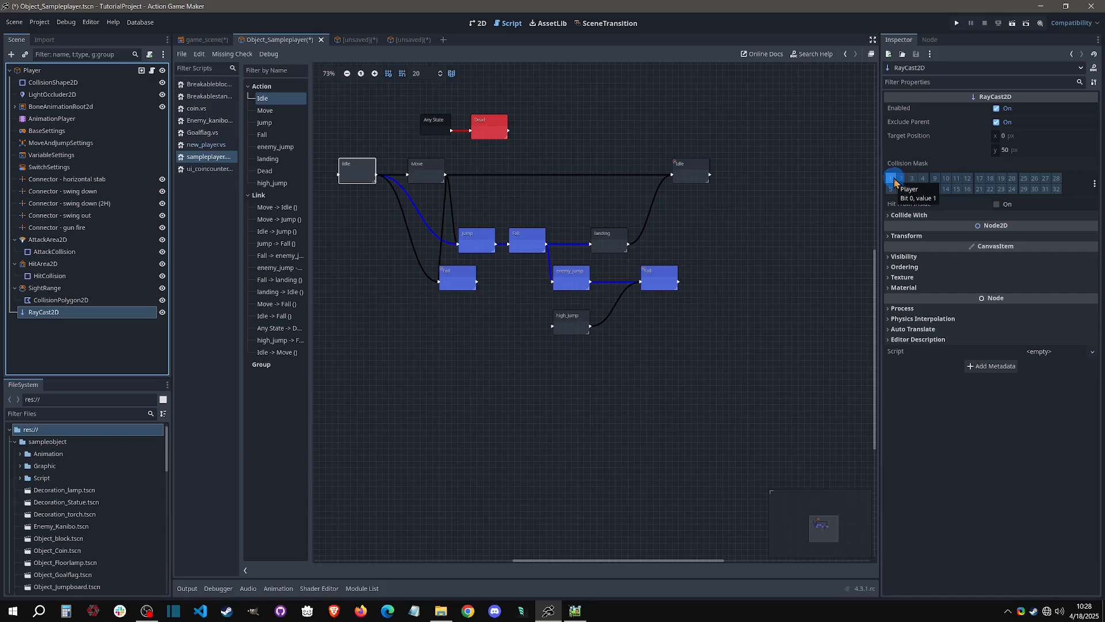
- Start another SwitchAndVariableChangedAction for the Idle state, with target type Object Property and game object SELF
left_click(354, 173)
left_click(1002, 196)
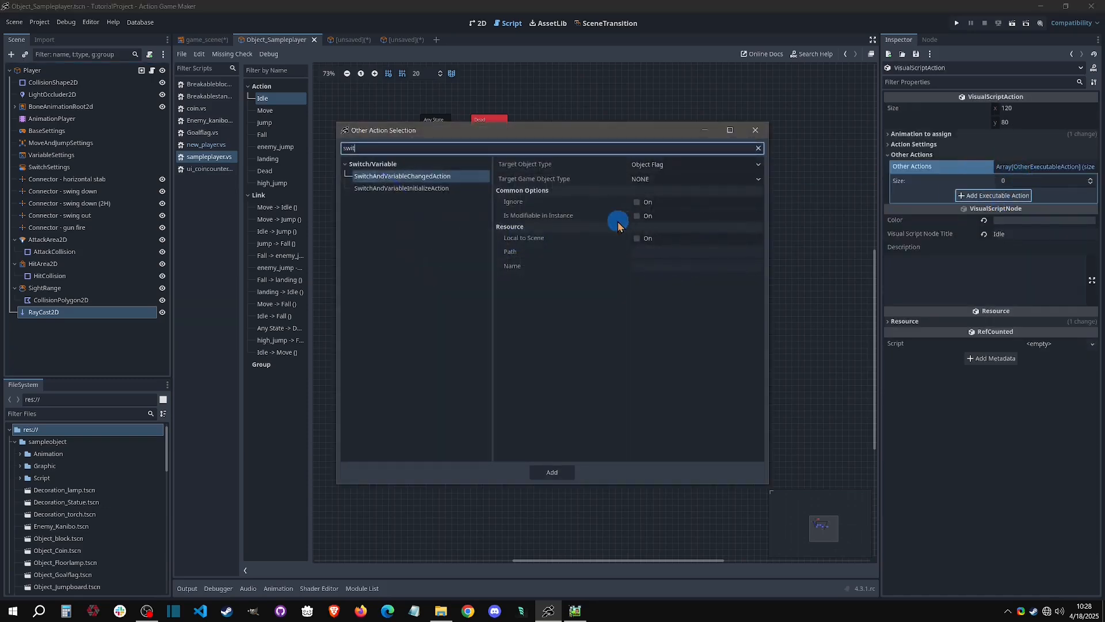
left_click(668, 172)
left_click(662, 193)
left_click(665, 179)
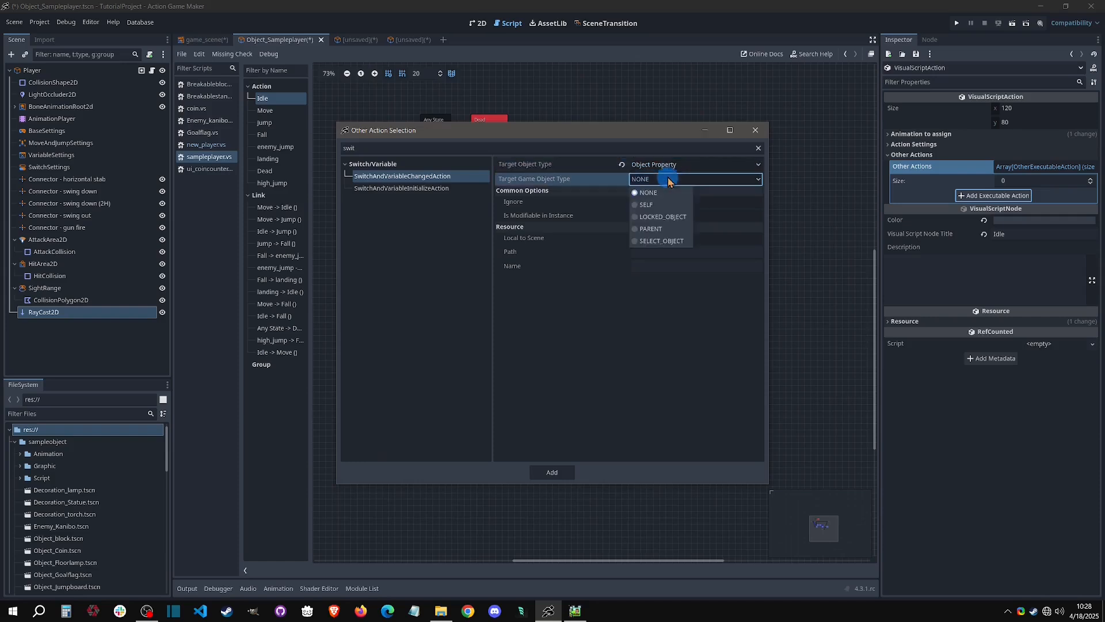
left_click(663, 217)
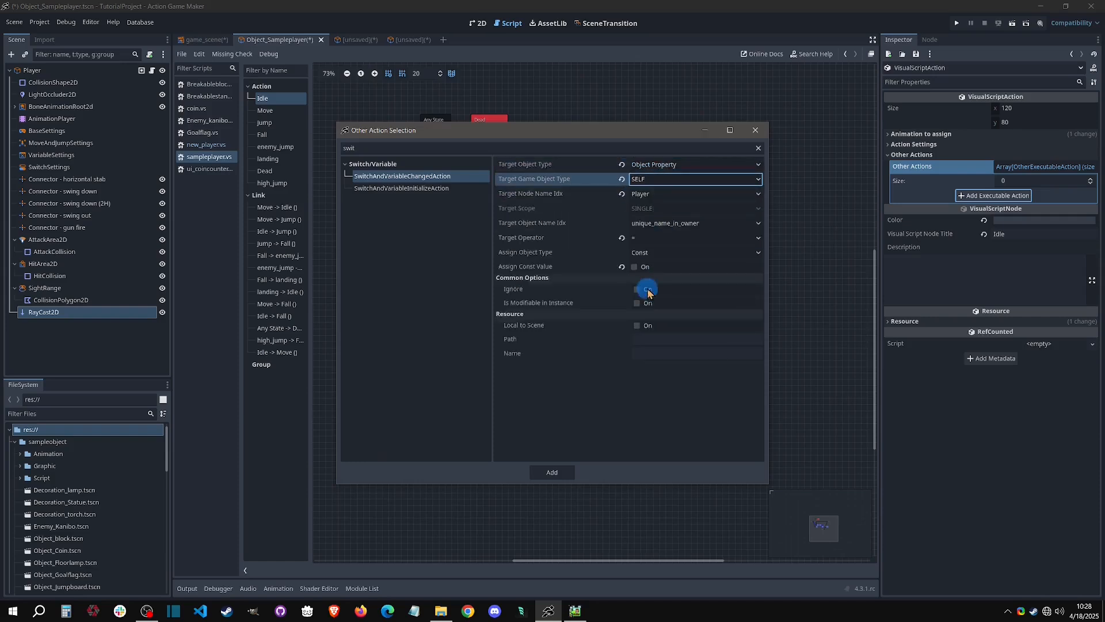
- Set the action's target node to RayCast2D and choose collision_mask as the property to change
left_click(656, 197)
scroll(661, 313, "down", 5)
left_click(668, 601)
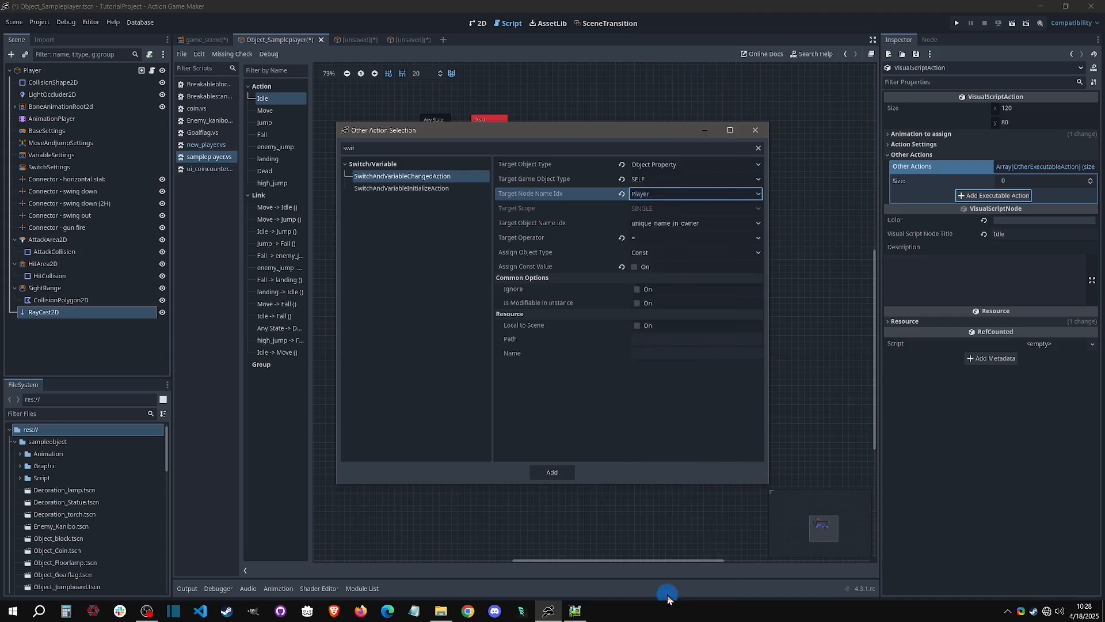
left_click(659, 228)
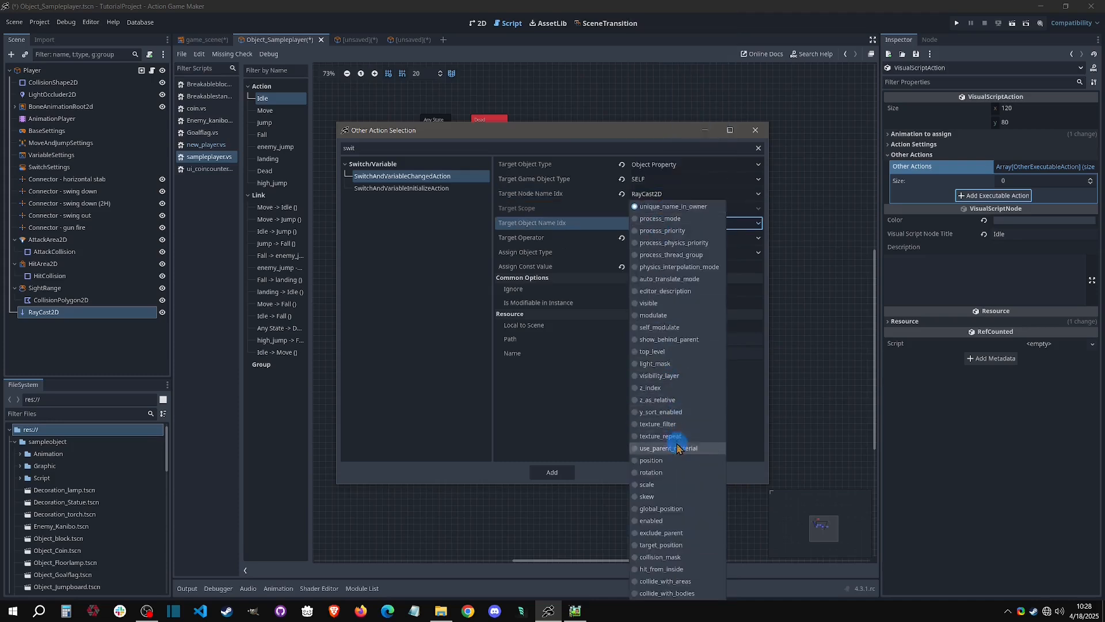
left_click(695, 558)
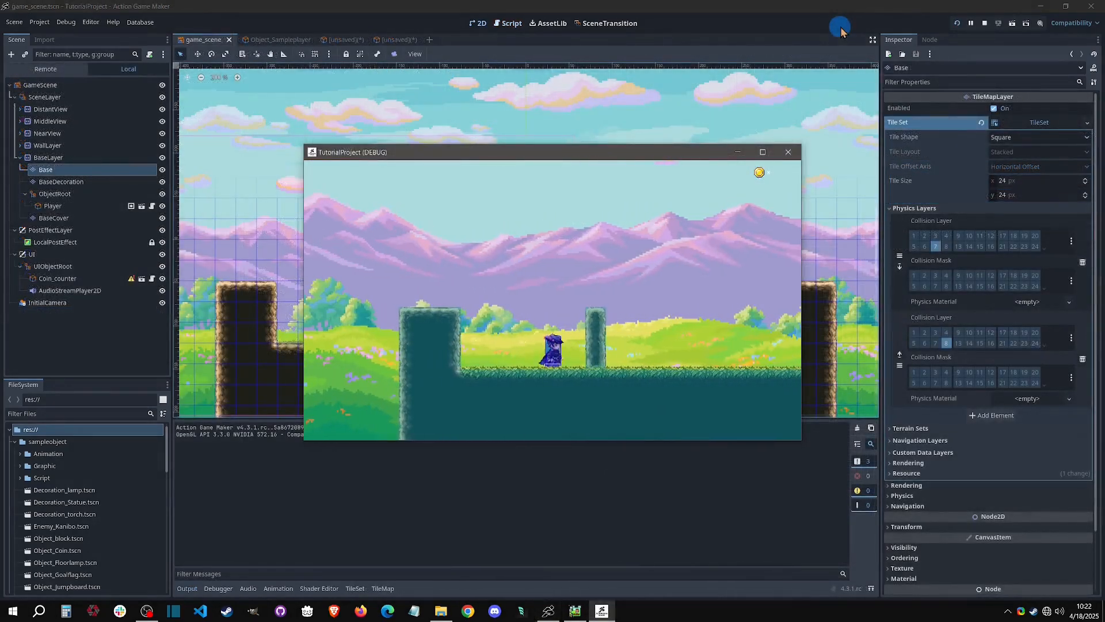
- Stop the running game, enable collision layer 7 alongside 8 on the Base tile set's second physics layer, and test the saved scene
key("F8")
left_click(936, 343)
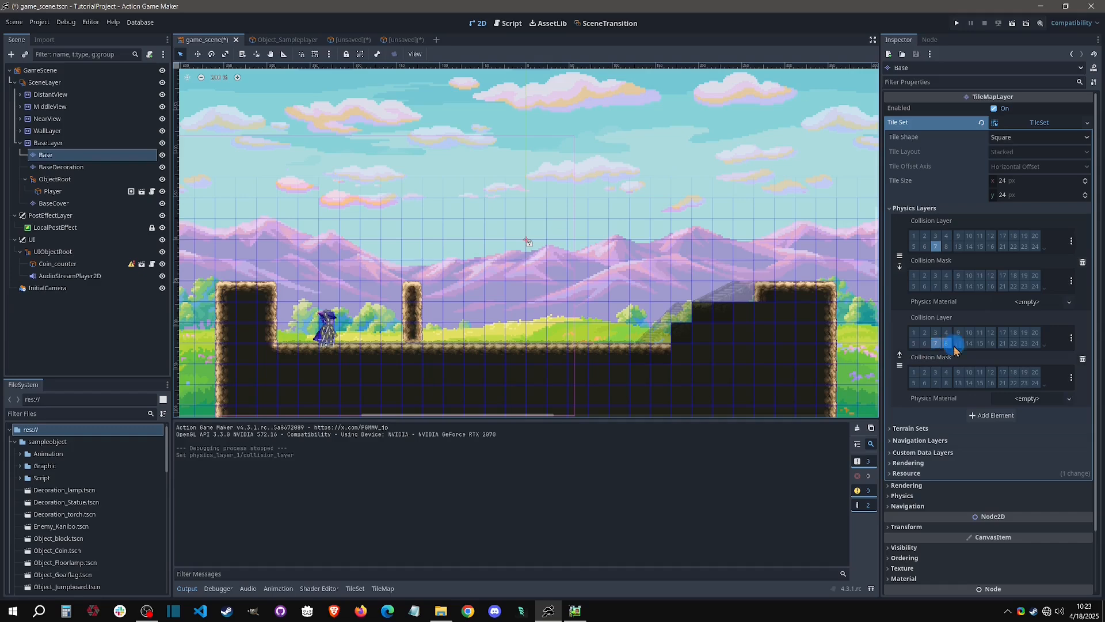
left_click(946, 343)
key("ctrl+s")
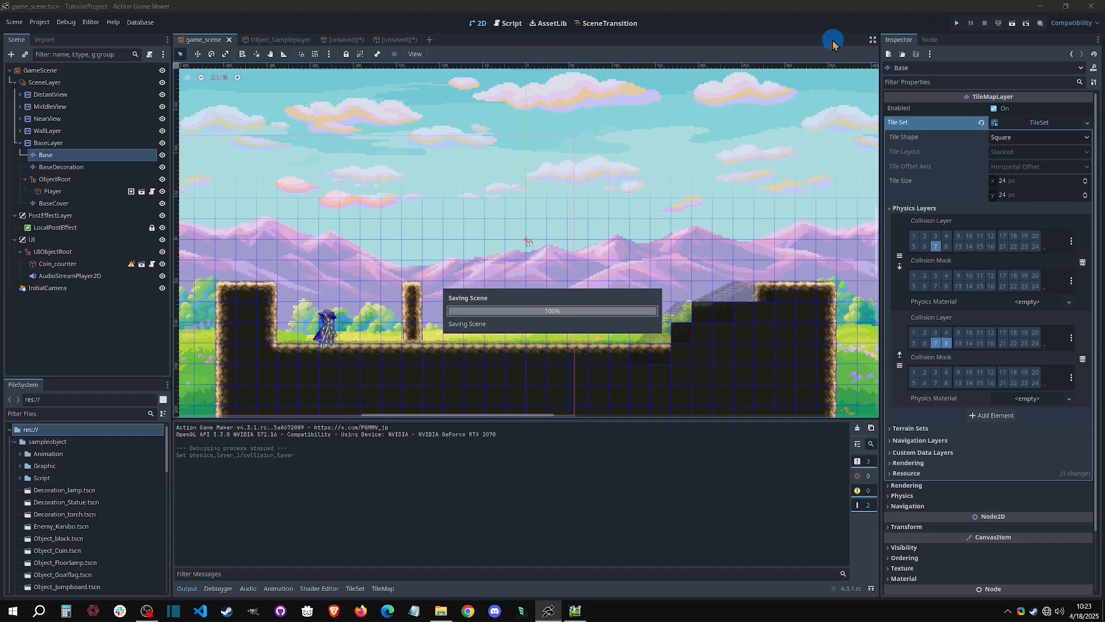
key("F5")
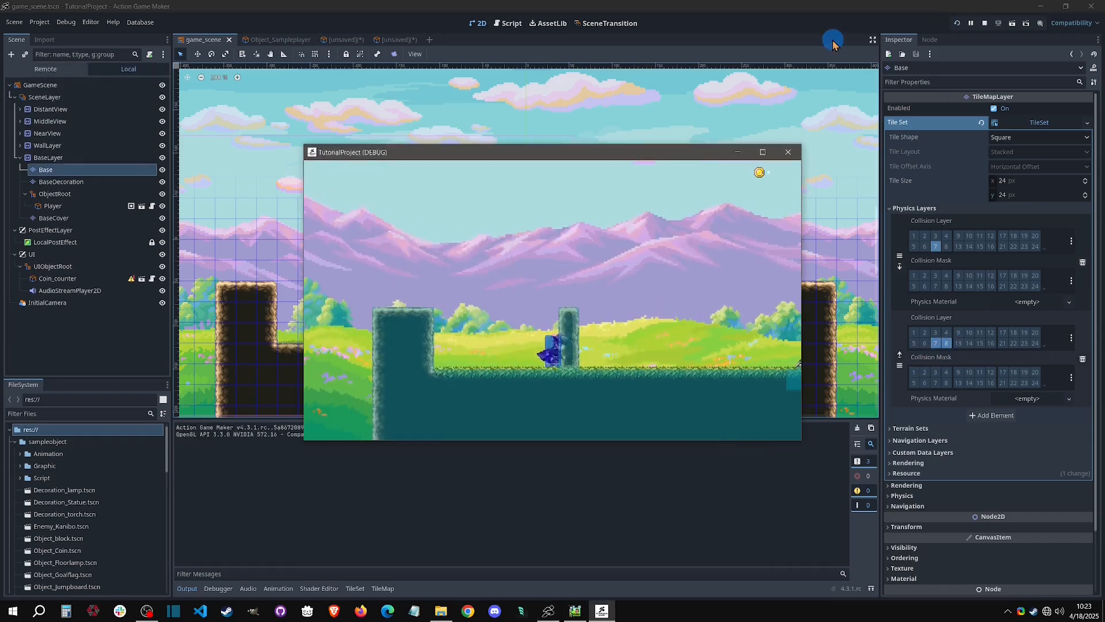